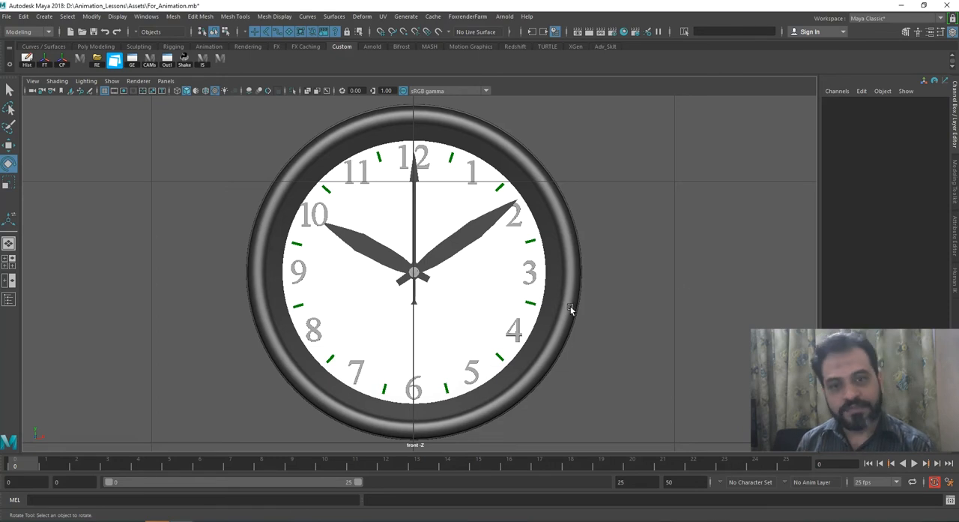
pyautogui.scroll(-4, 565, 300)
pyautogui.scroll(4, 539, 309)
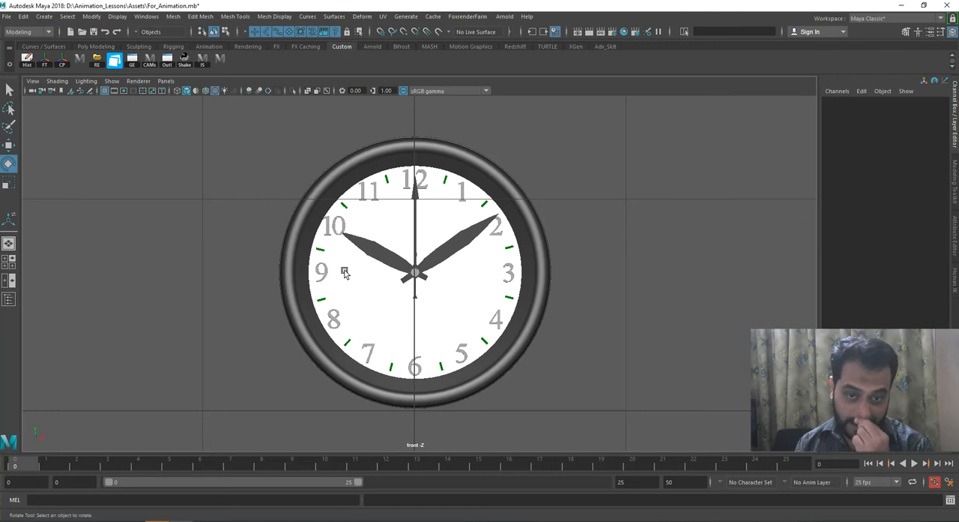
pyautogui.scroll(5, 548, 363)
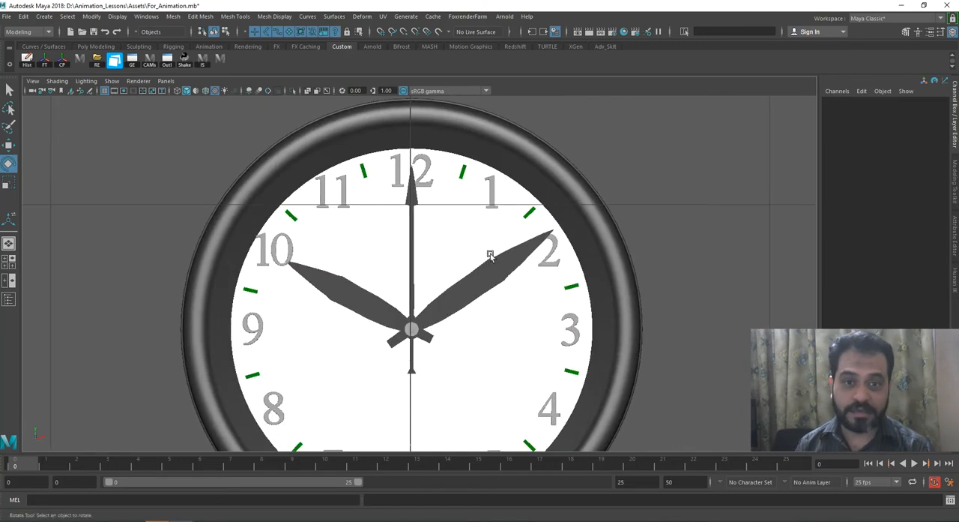
pyautogui.scroll(2, 490, 256)
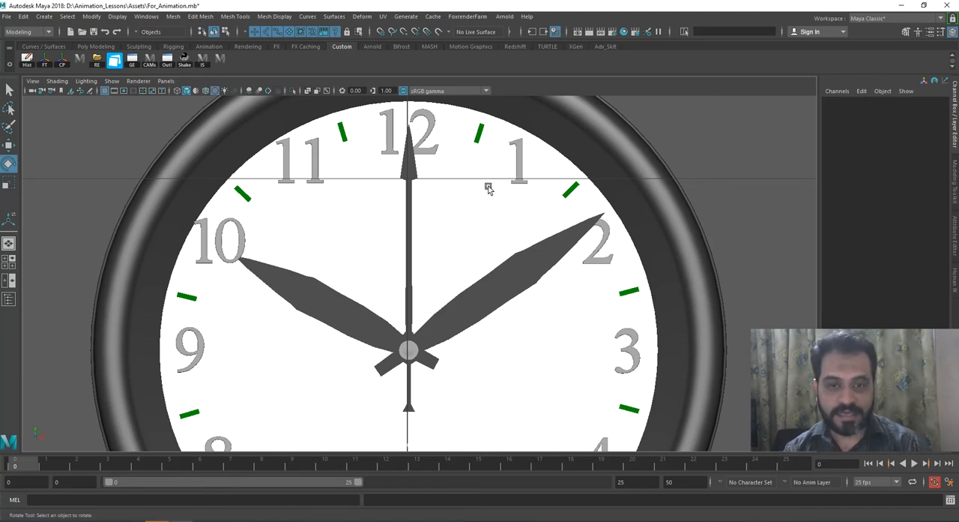
pyautogui.click(645, 483)
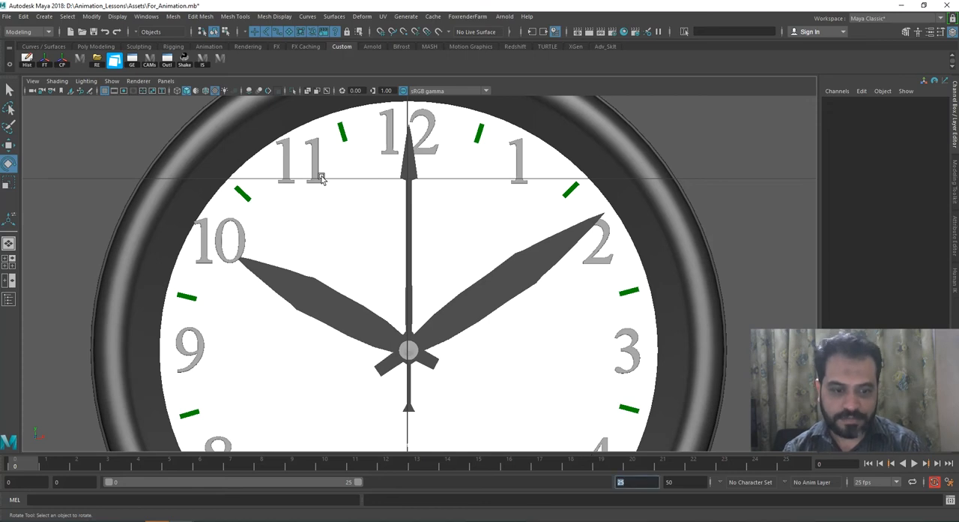
# Step: Select the clock's second hand and freeze its transformations
pyautogui.click(411, 169)
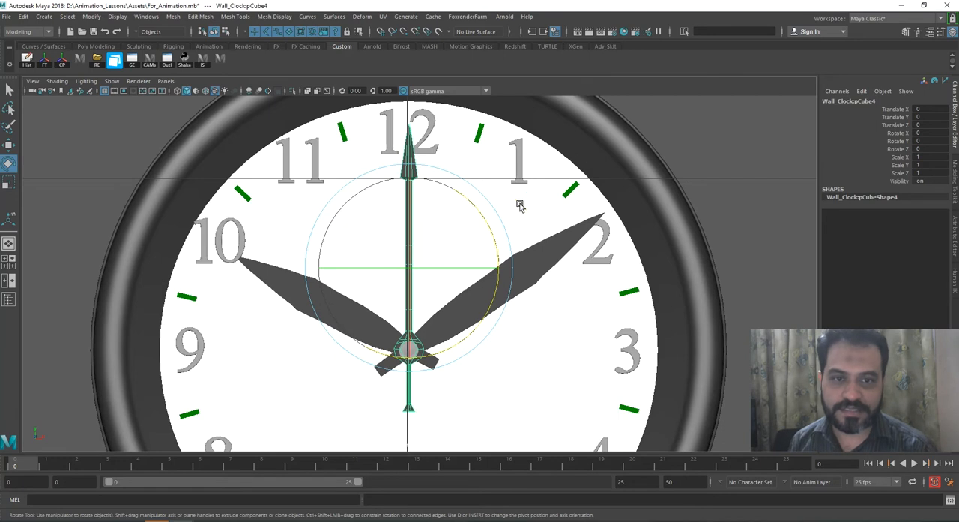
pyautogui.keyDown('alt'); pyautogui.moveTo(465, 199); pyautogui.dragTo(470, 206, button='right'); pyautogui.keyUp('alt')
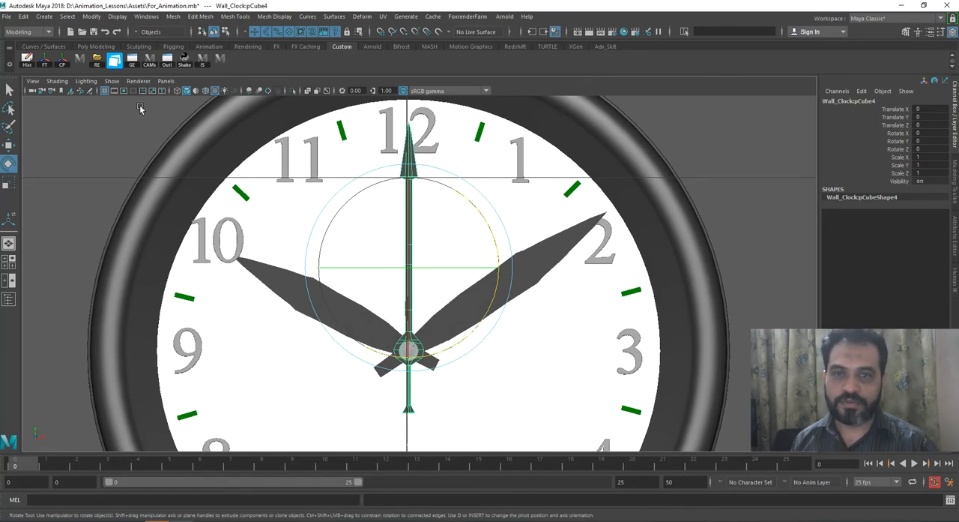
pyautogui.click(44, 59)
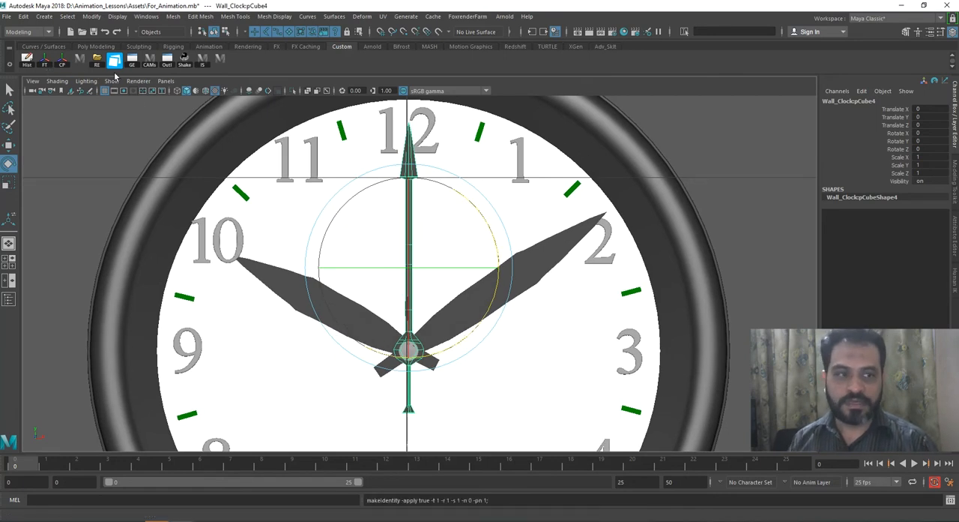
# Step: Try rotating the second hand by about -27° around Z on its original pivot, and undo the rotation
pyautogui.scroll(1, 498, 189)
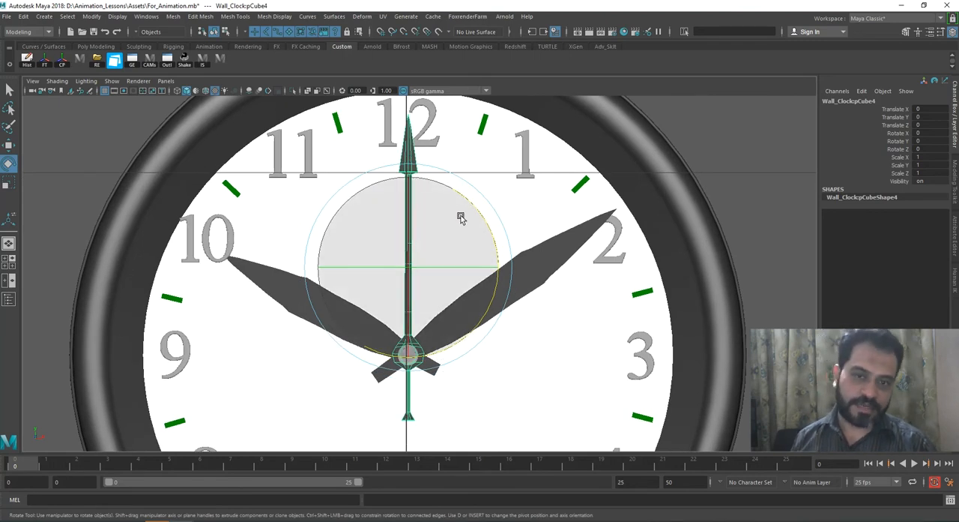
pyautogui.scroll(-3, 456, 217)
pyautogui.scroll(3, 502, 277)
pyautogui.scroll(4, 508, 289)
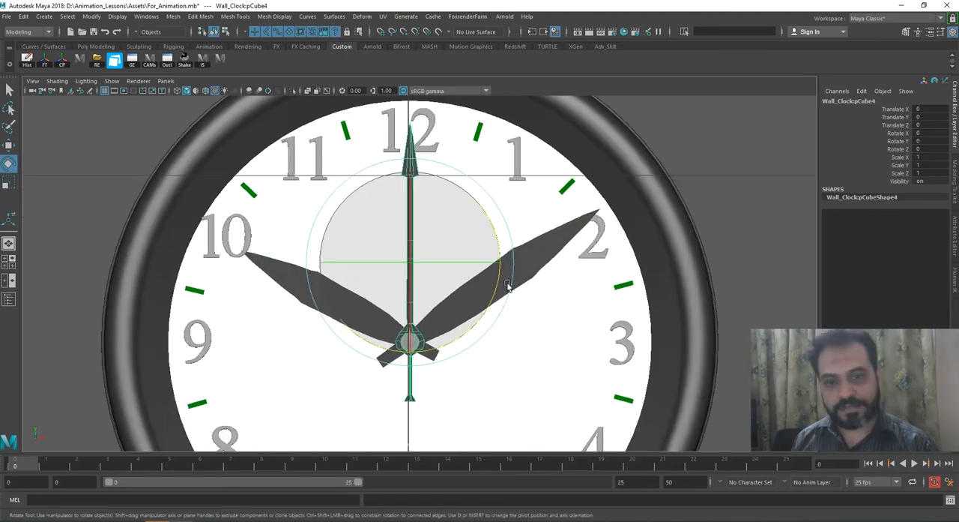
pyautogui.moveTo(497, 233); pyautogui.dragTo(498, 274)
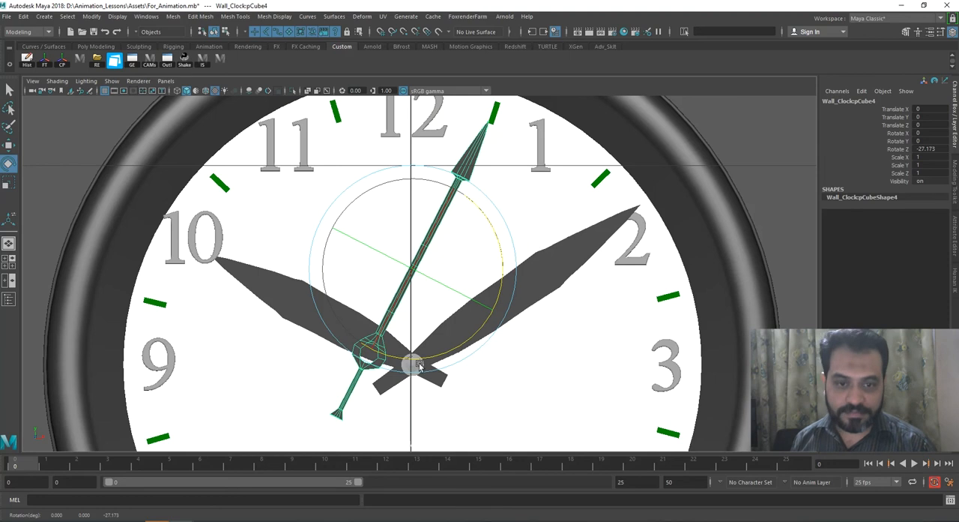
pyautogui.moveTo(422, 361); pyautogui.dragTo(422, 364)
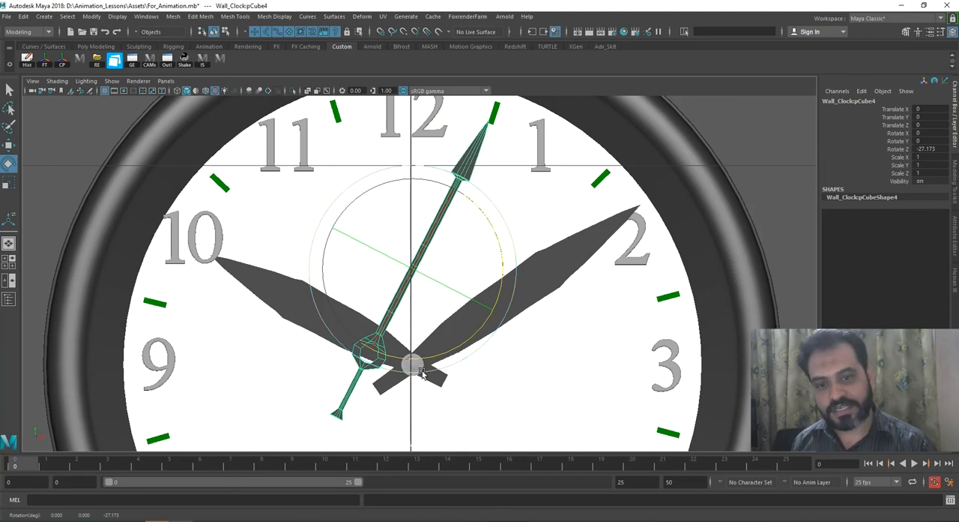
pyautogui.hotkey('ctrl', 'z')
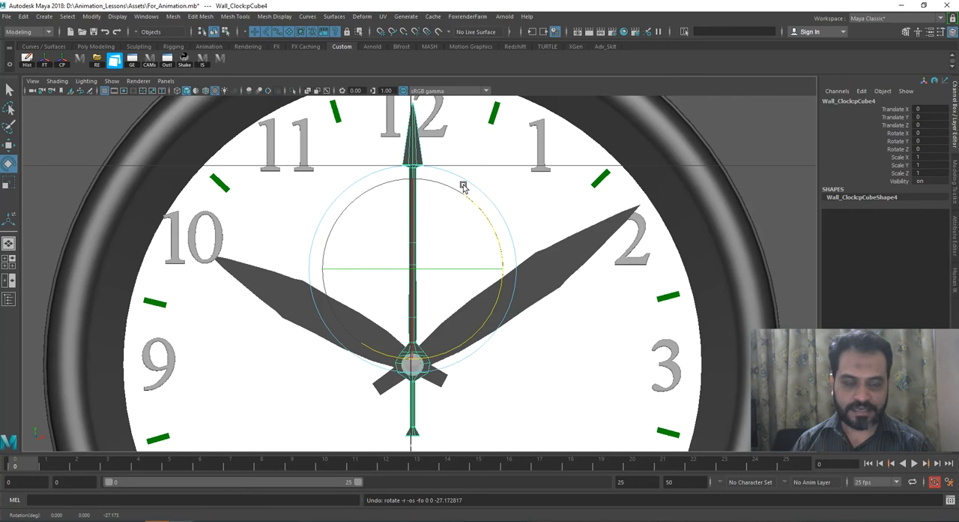
# Step: Try rotating the minute hand by about -11° around Z on its original pivot, and undo the rotation
pyautogui.scroll(1, 510, 213)
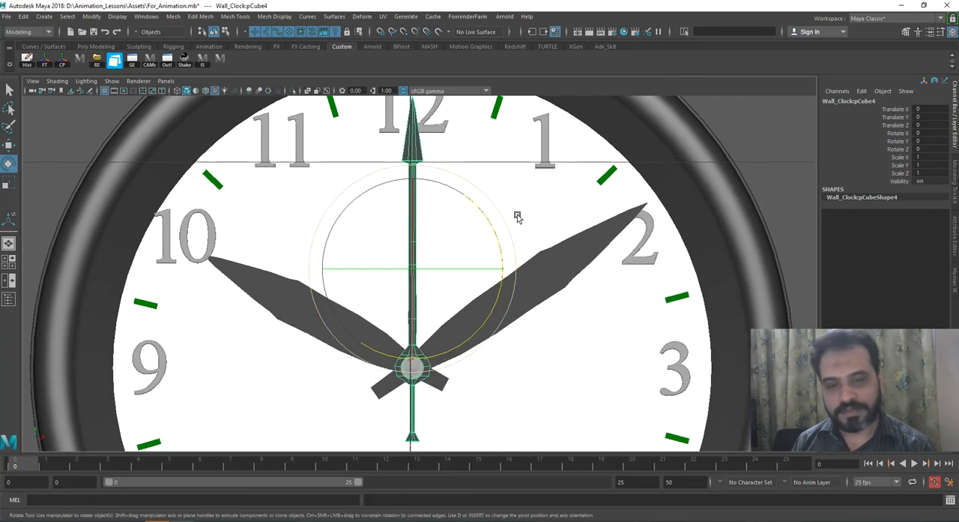
pyautogui.keyDown('alt'); pyautogui.moveTo(517, 216); pyautogui.dragTo(520, 212, button='middle'); pyautogui.keyUp('alt')
pyautogui.press('w')
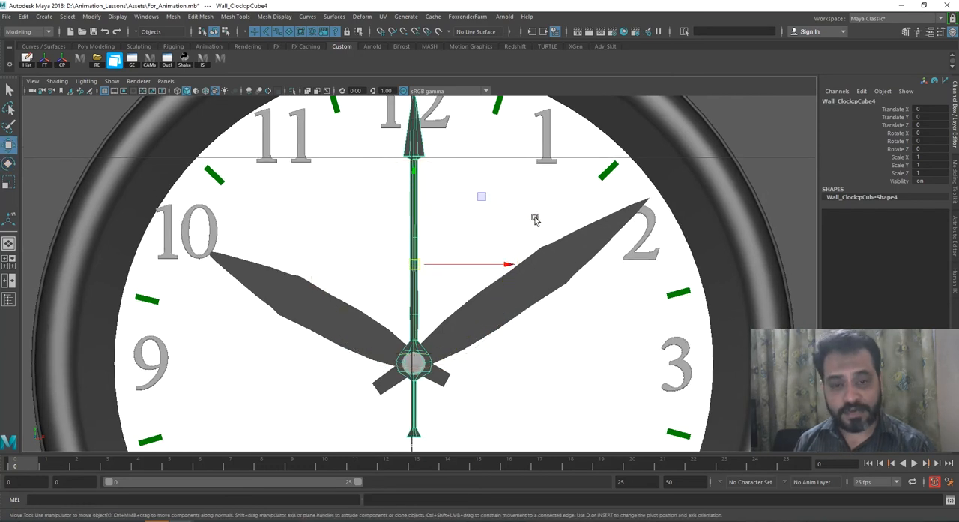
pyautogui.scroll(1, 521, 209)
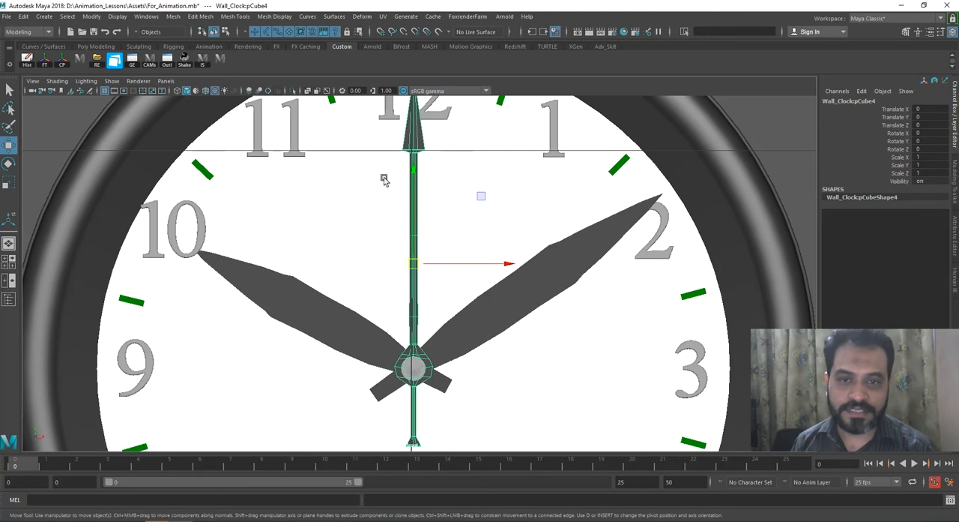
pyautogui.click(321, 309)
pyautogui.click(536, 285)
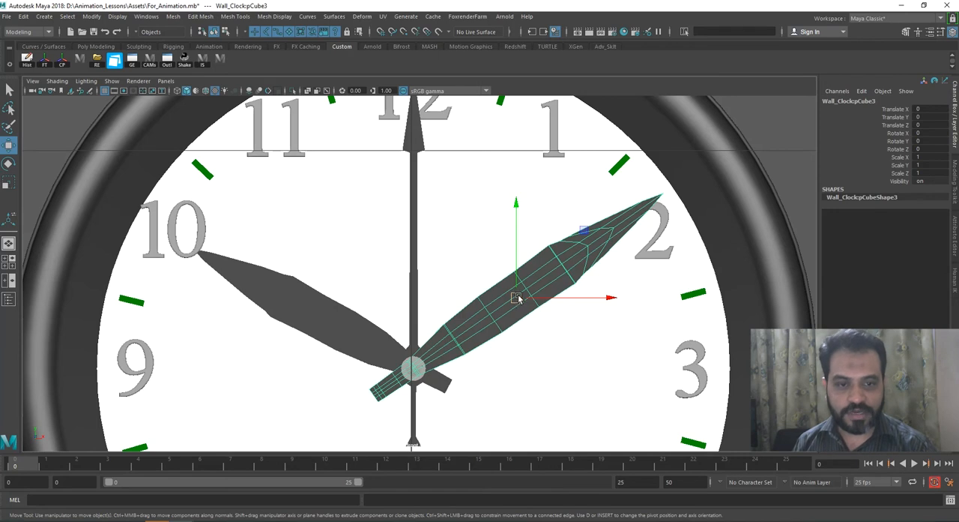
pyautogui.press('e')
pyautogui.moveTo(544, 216); pyautogui.dragTo(552, 247)
pyautogui.hotkey('ctrl', 'z')
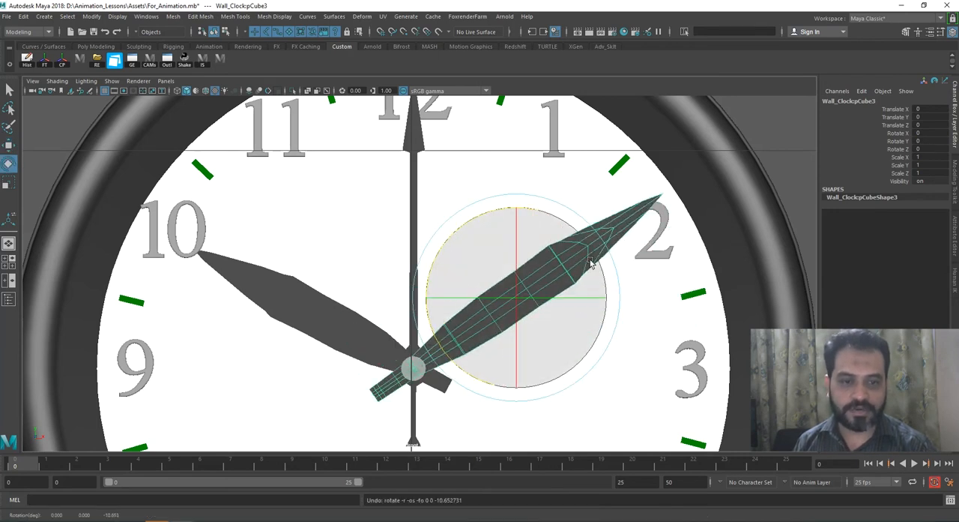
# Step: Try uniformly scaling the minute hand up to about 1.4 times around its original pivot, undoing each attempt
pyautogui.press('r')
pyautogui.moveTo(517, 298); pyautogui.dragTo(572, 272)
pyautogui.hotkey('ctrl', 'z')
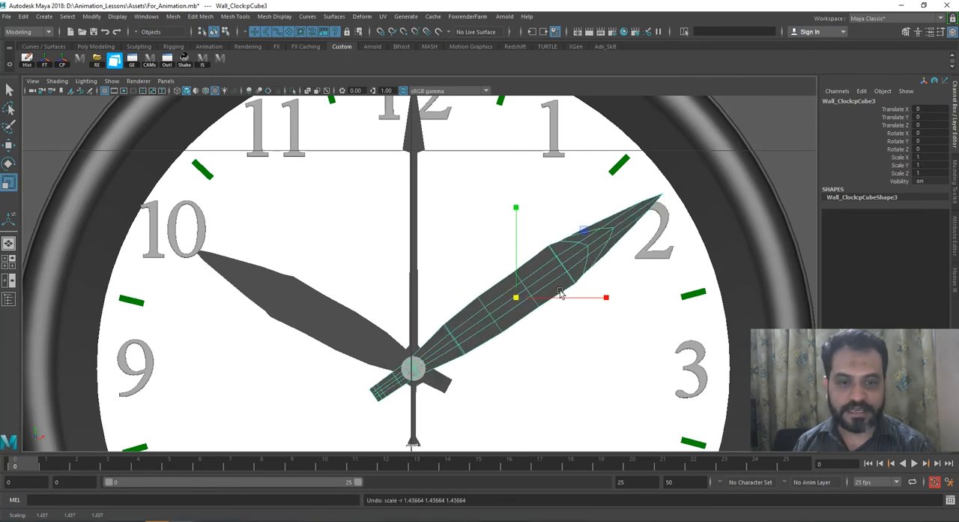
pyautogui.moveTo(517, 298); pyautogui.dragTo(570, 269)
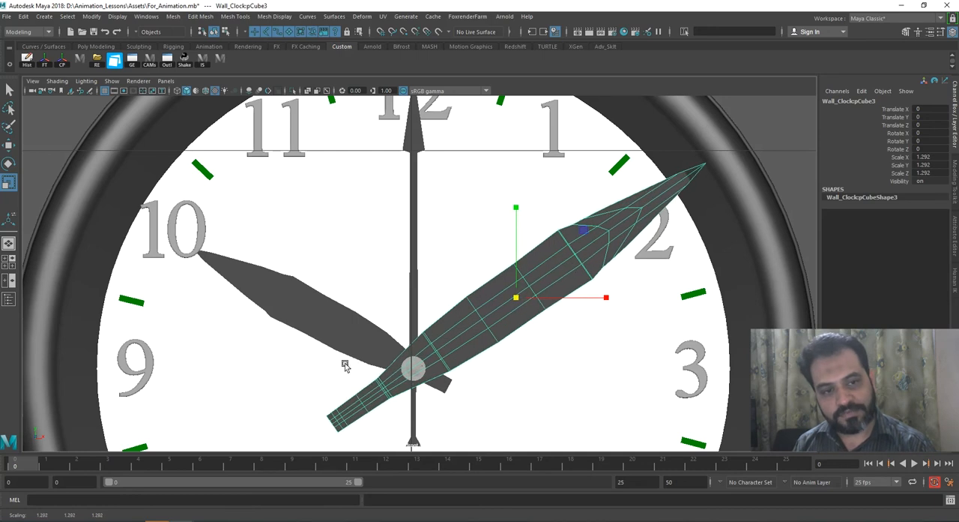
pyautogui.hotkey('ctrl', 'z')
pyautogui.moveTo(517, 299); pyautogui.dragTo(563, 268)
pyautogui.hotkey('ctrl', 'z')
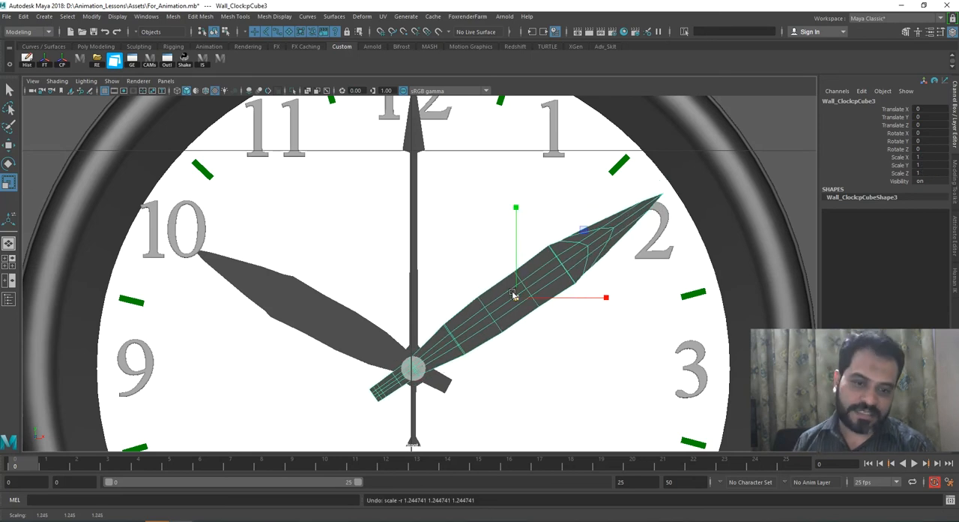
# Step: Move the second hand's pivot down to the centre of the clock
pyautogui.press('w')
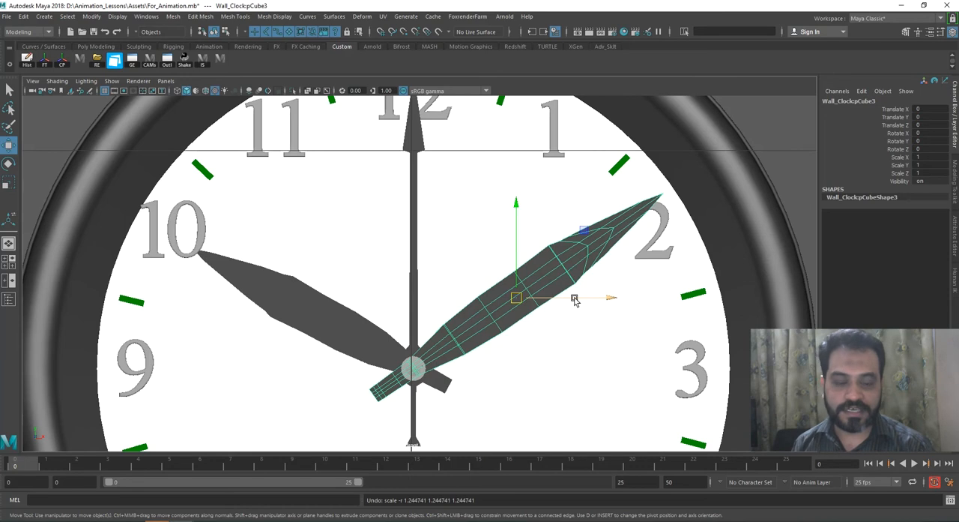
pyautogui.click(414, 237)
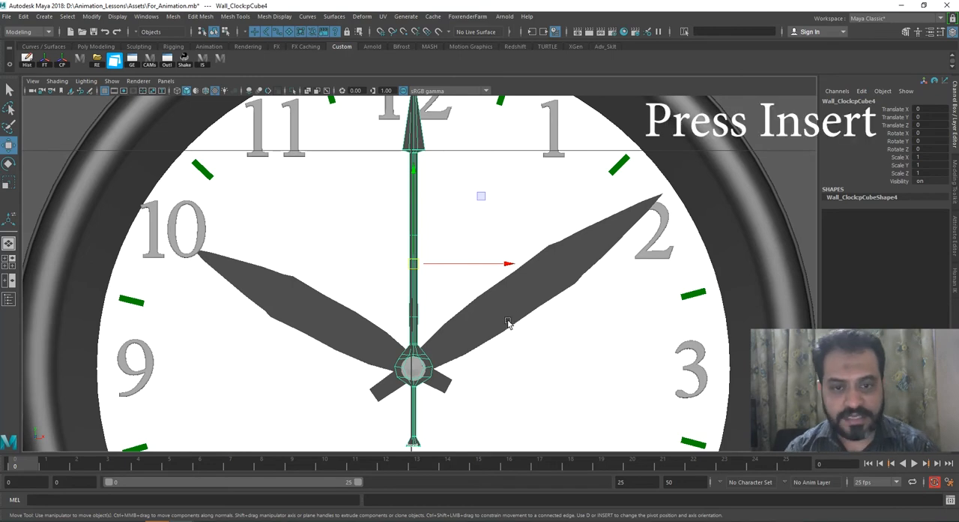
pyautogui.press('Insert')
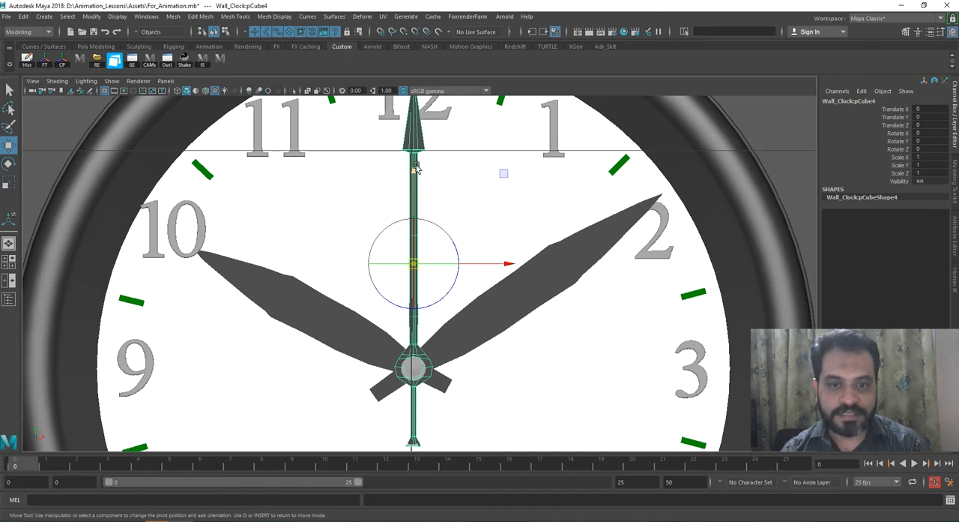
pyautogui.moveTo(414, 174); pyautogui.dragTo(386, 277)
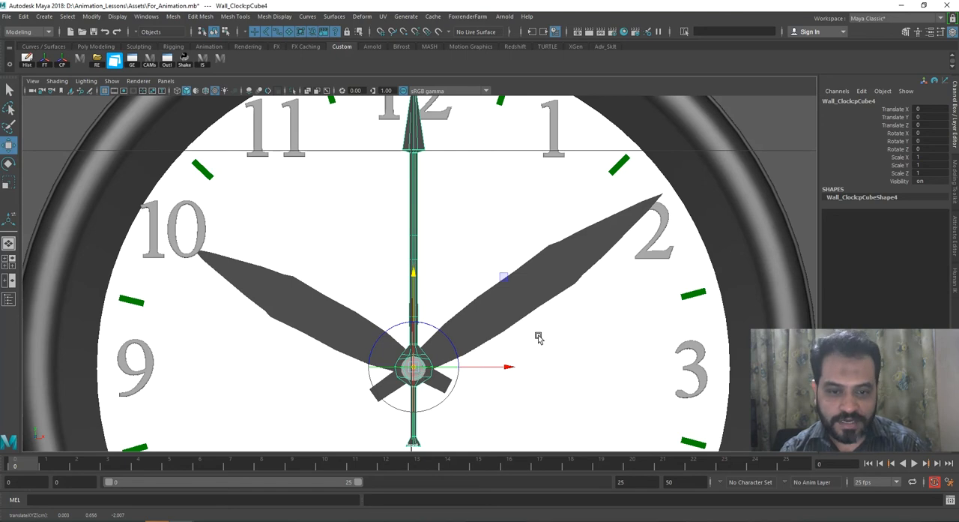
pyautogui.press('d')
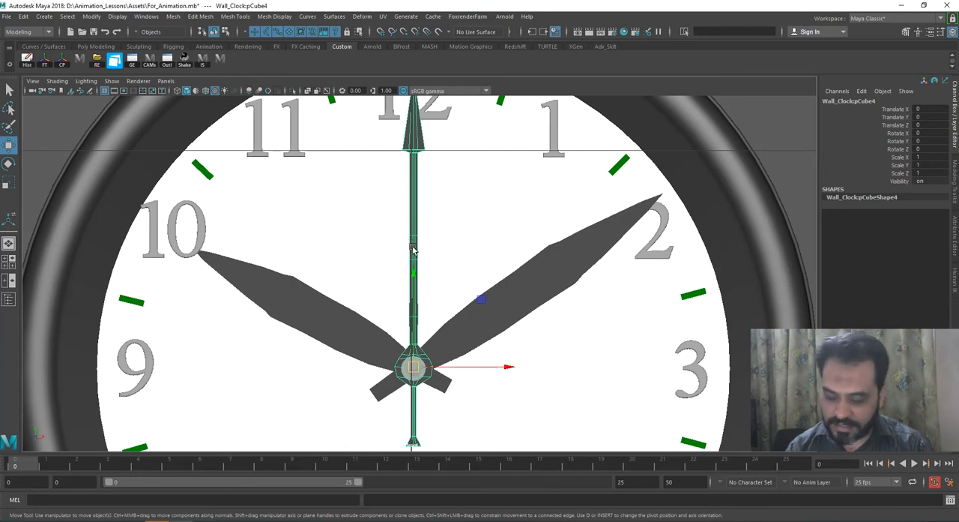
# Step: Reopen pivot editing for the second hand and fine-tune its pivot vertically at the clock's centre cap
pyautogui.press('e')
pyautogui.moveTo(471, 299); pyautogui.dragTo(500, 266)
pyautogui.press('w')
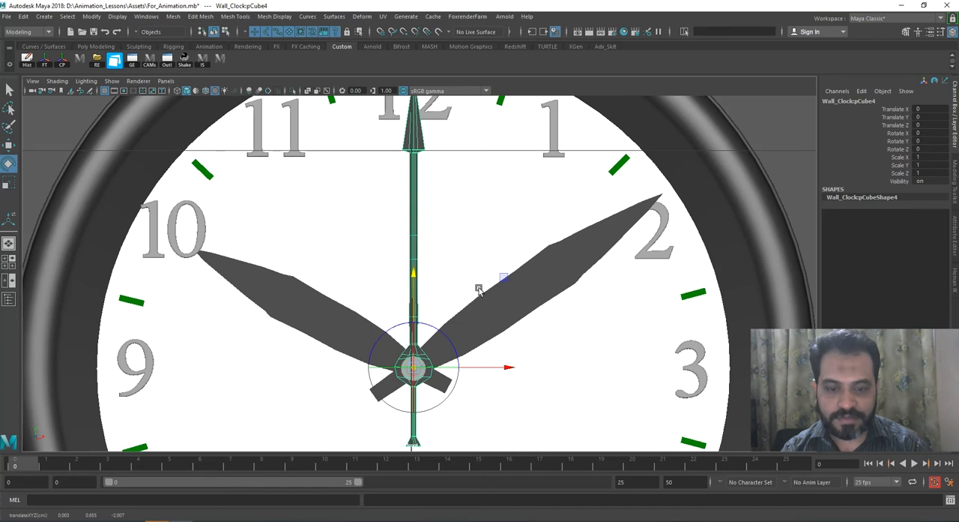
pyautogui.press('e')
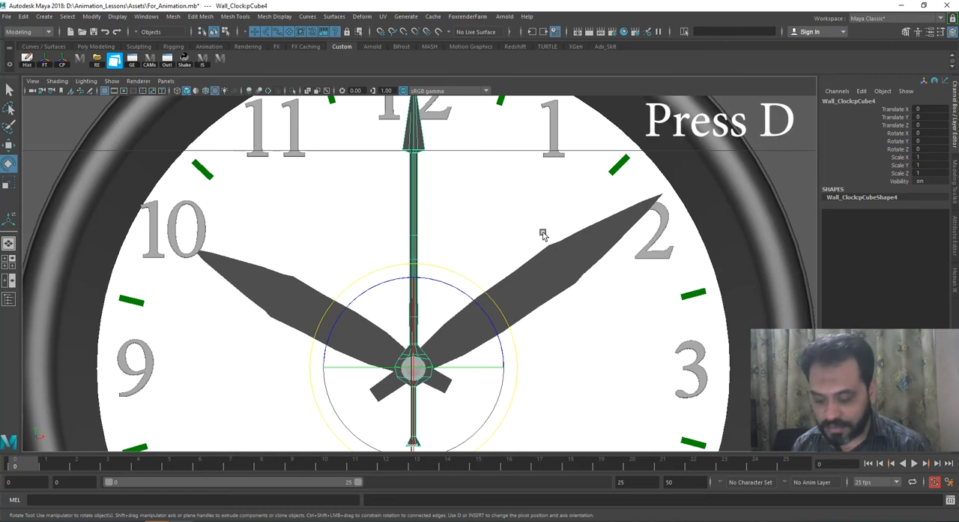
pyautogui.press('d')
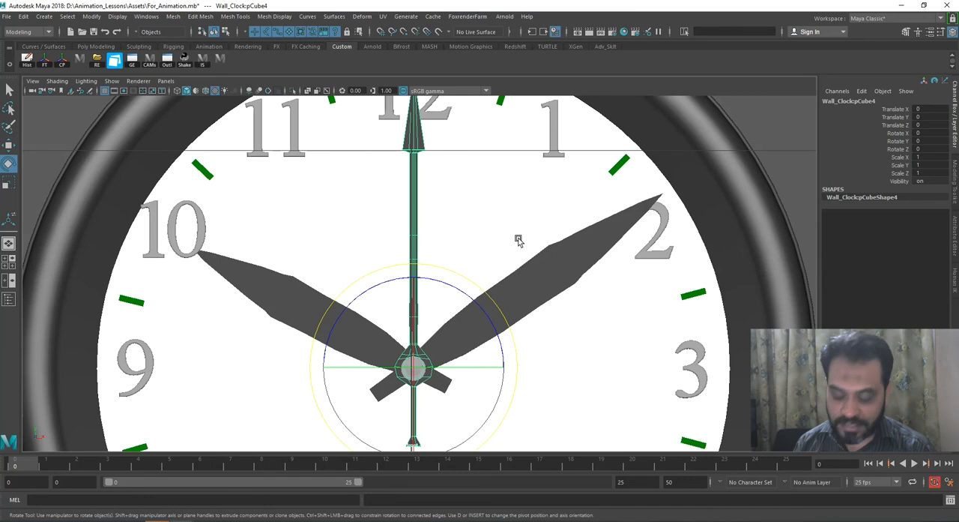
pyautogui.press('d')
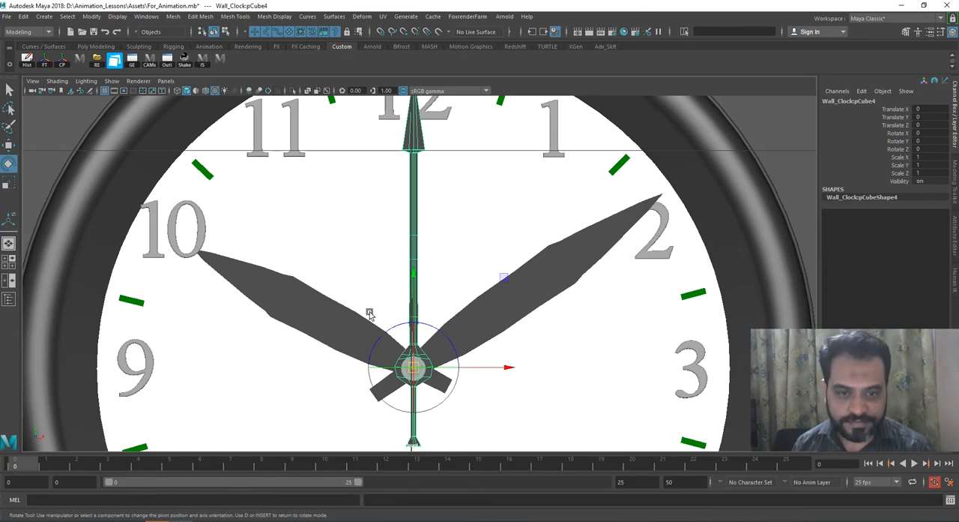
pyautogui.moveTo(407, 283)
pyautogui.mouseDown()
pyautogui.moveTo(428, 126)
pyautogui.moveTo(423, 281)
pyautogui.moveTo(418, 150)
pyautogui.moveTo(417, 281)
pyautogui.mouseUp()
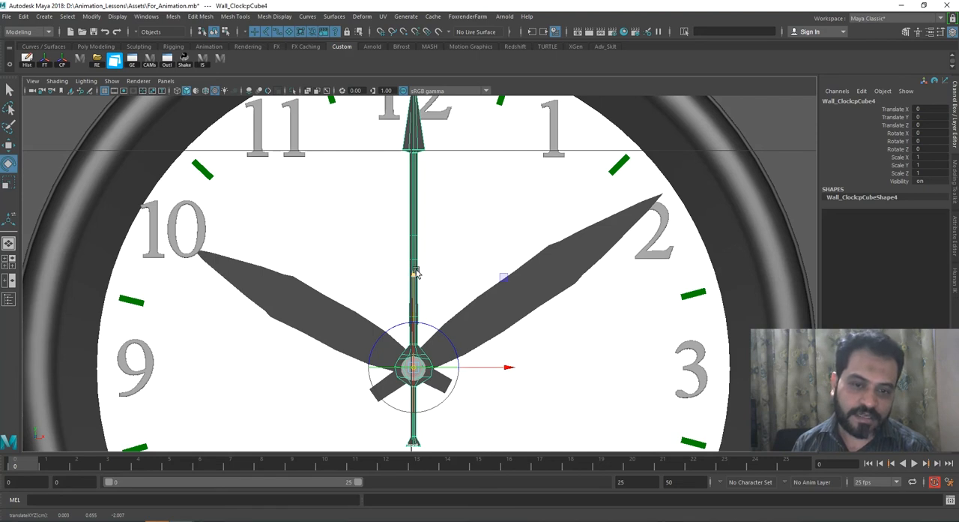
pyautogui.press('e')
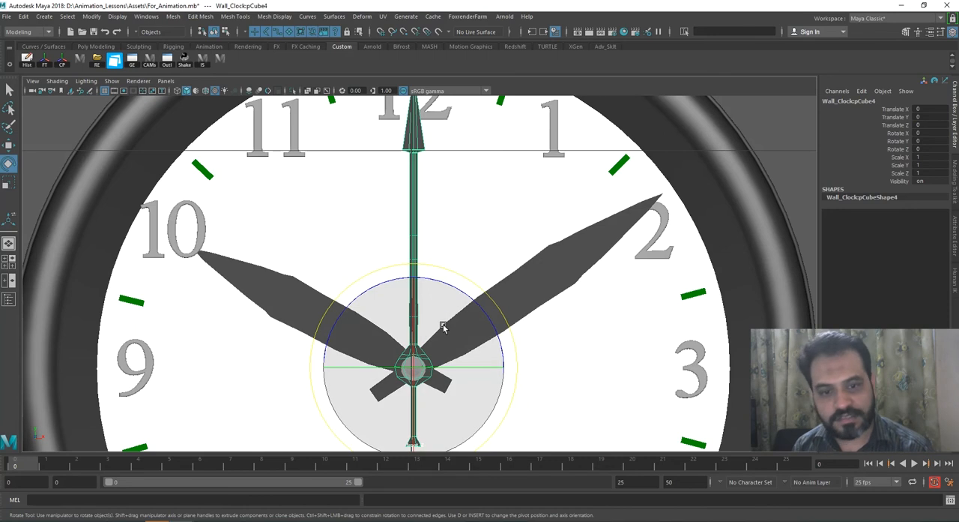
# Step: Test the second hand's pivot with a rotation of about -4° and a uniform scale of about 1.17, undoing both
pyautogui.moveTo(483, 294)
pyautogui.mouseDown()
pyautogui.moveTo(491, 304)
pyautogui.moveTo(484, 284)
pyautogui.moveTo(495, 320)
pyautogui.moveTo(488, 305)
pyautogui.mouseUp()
pyautogui.hotkey('ctrl', 'z')
pyautogui.press('r')
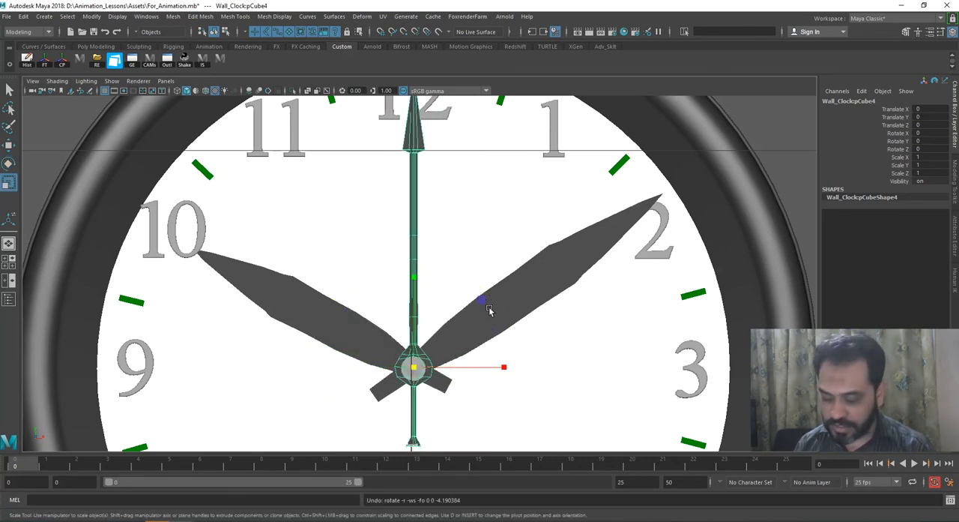
pyautogui.moveTo(414, 367); pyautogui.dragTo(469, 325)
pyautogui.hotkey('ctrl', 'z')
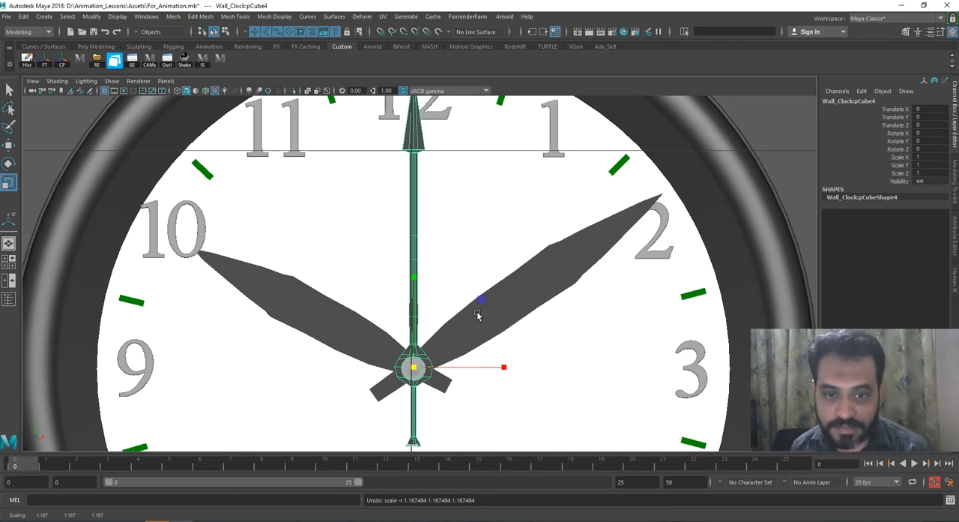
# Step: Fit the clock face in the front view and activate the Rotate tool on the second hand
pyautogui.press('a')
pyautogui.keyDown('alt'); pyautogui.moveTo(459, 275); pyautogui.dragTo(497, 399, button='right'); pyautogui.keyUp('alt')
pyautogui.keyDown('alt'); pyautogui.moveTo(497, 399); pyautogui.dragTo(499, 370, button='middle'); pyautogui.keyUp('alt')
pyautogui.keyDown('alt'); pyautogui.moveTo(499, 369); pyautogui.dragTo(540, 359, button='right'); pyautogui.keyUp('alt')
pyautogui.press('e')
pyautogui.keyDown('alt'); pyautogui.moveTo(541, 330); pyautogui.dragTo(546, 332, button='middle'); pyautogui.keyUp('alt')
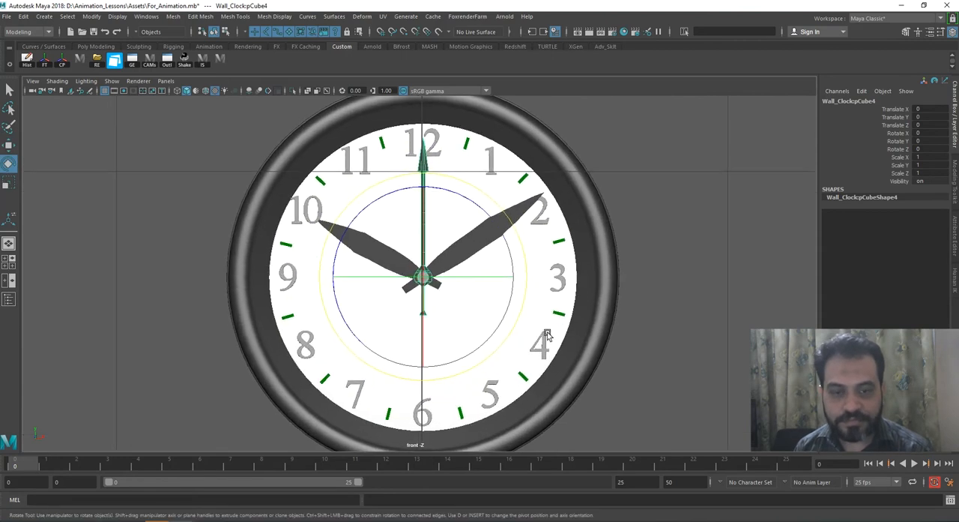
pyautogui.keyDown('alt'); pyautogui.moveTo(546, 335); pyautogui.dragTo(562, 390, button='right'); pyautogui.keyUp('alt')
pyautogui.keyDown('alt'); pyautogui.moveTo(523, 271); pyautogui.dragTo(548, 364, button='right'); pyautogui.keyUp('alt')
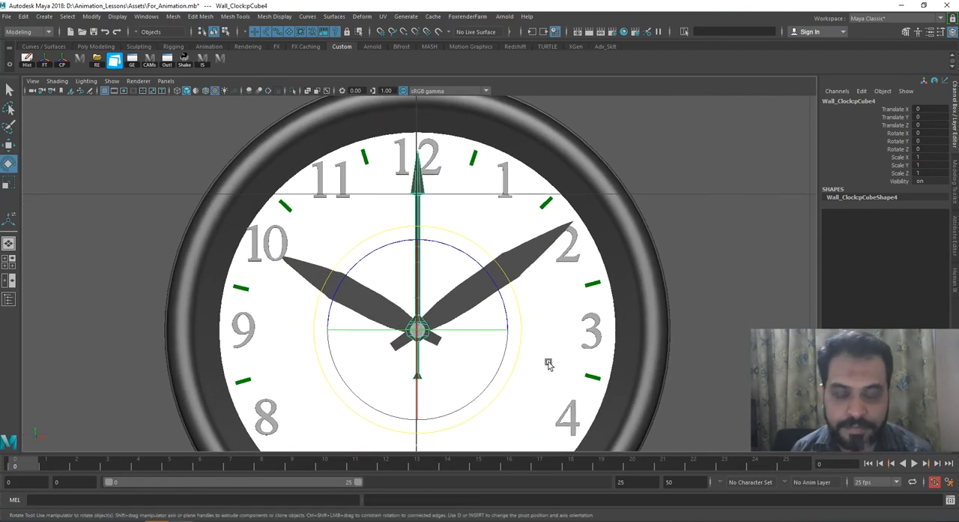
# Step: Extend the playback range's end frame, first to 100 and finally to 120
pyautogui.doubleClick(633, 482)
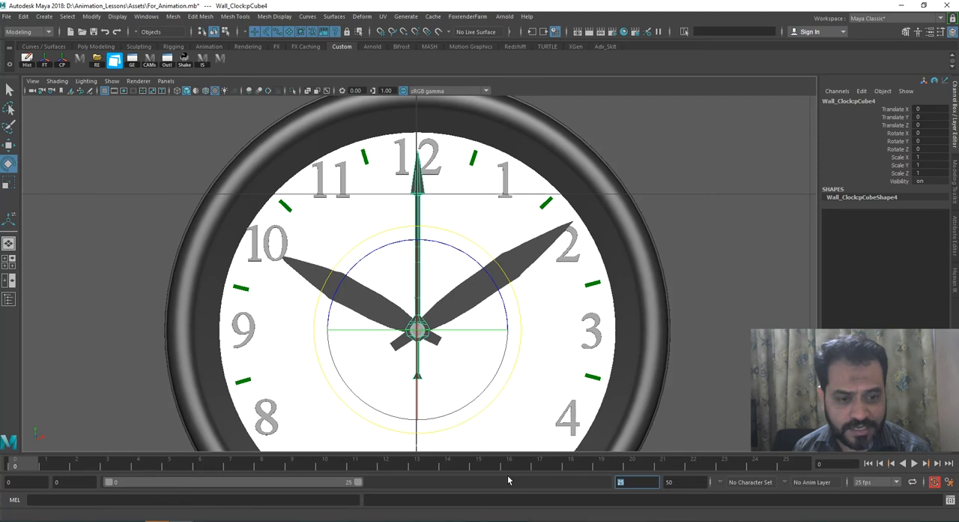
pyautogui.write('100')
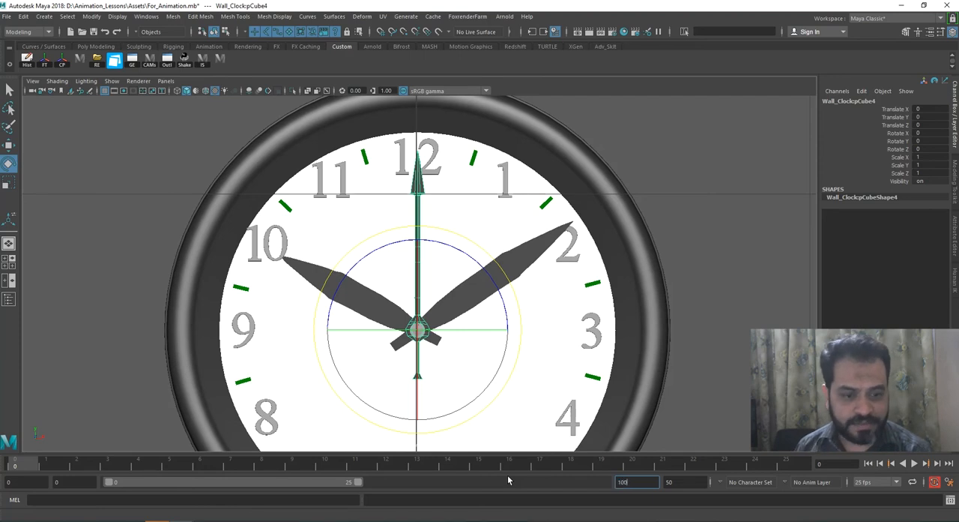
pyautogui.press('Return')
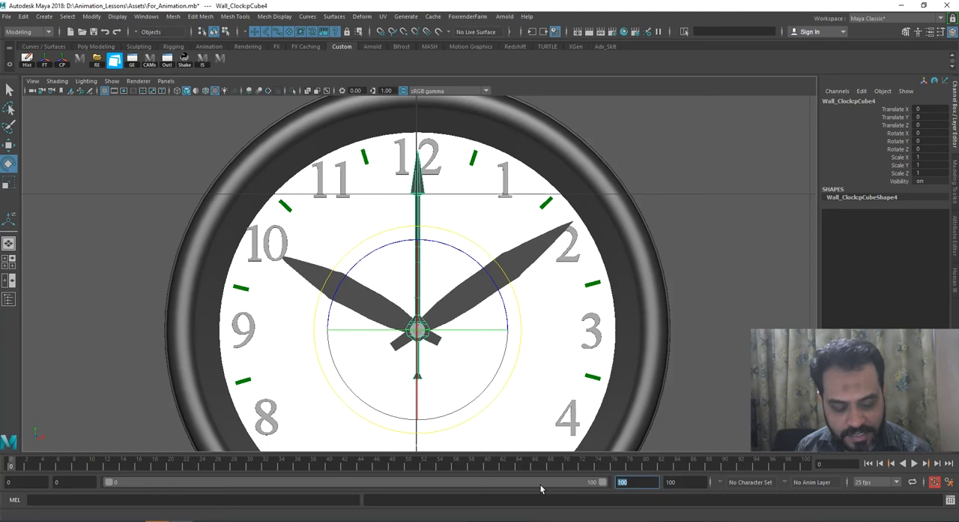
pyautogui.write('120')
pyautogui.press('Return')
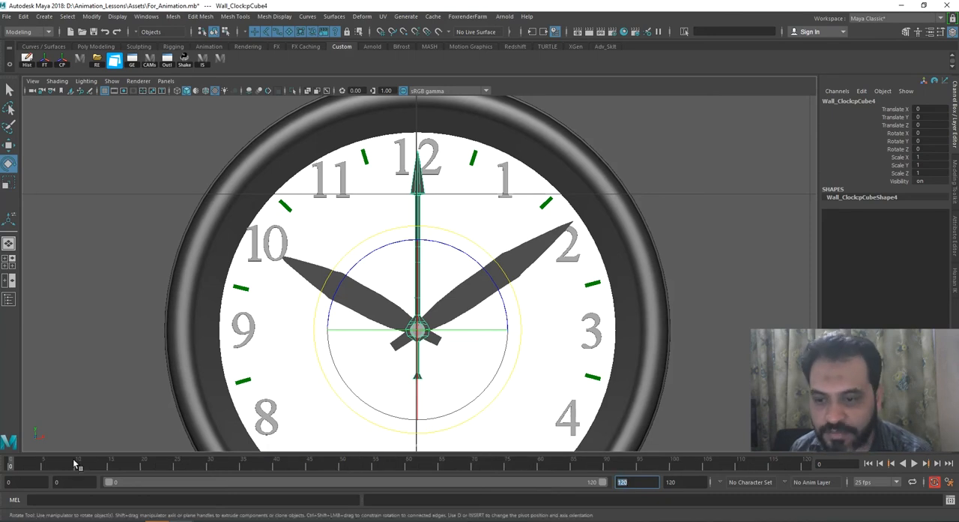
# Step: Set a keyframe on all of the second hand's channels at frame 0, pointing at 12
pyautogui.hotkey('alt', 'v')
pyautogui.hotkey('alt', 'v')
pyautogui.scroll(4, 496, 312)
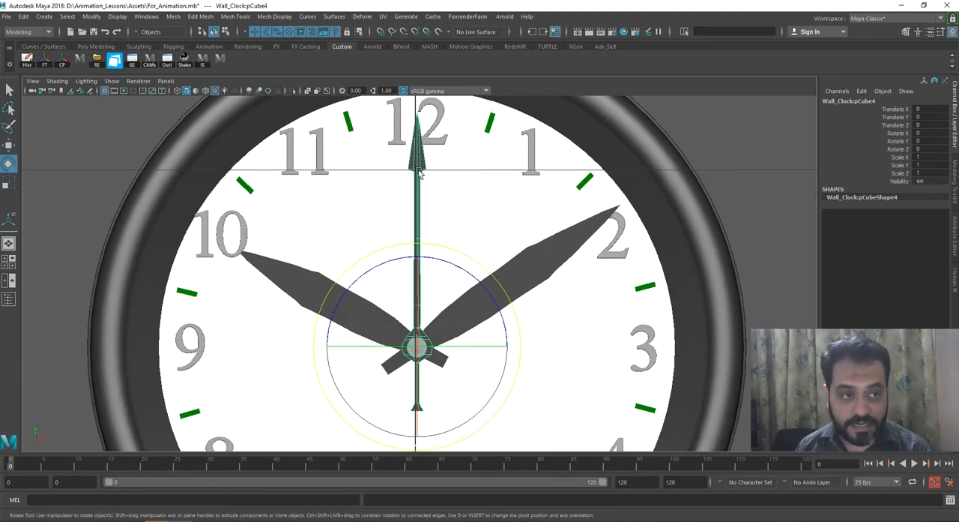
pyautogui.press('s')
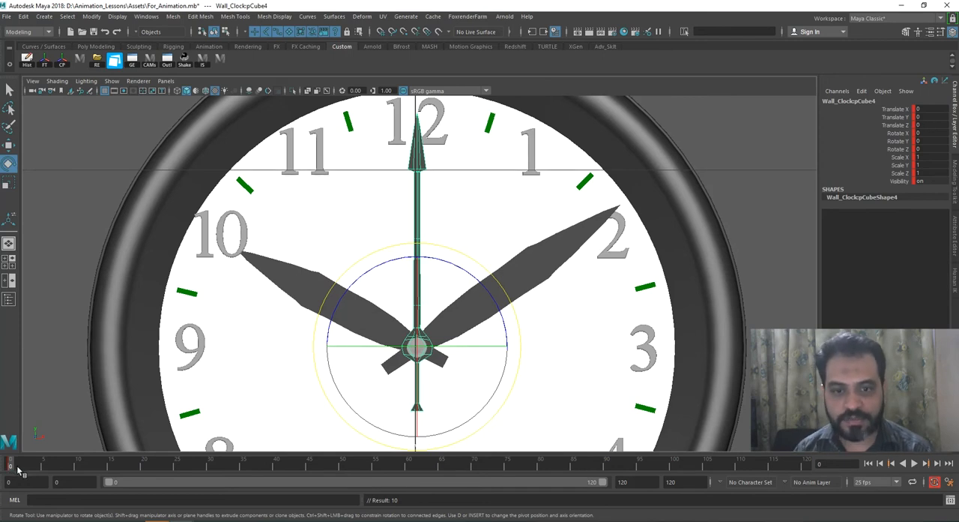
# Step: Key the second hand at frame 25 in the same upright position and scrub between frames 0 and 25
pyautogui.hotkey('alt', 'v')
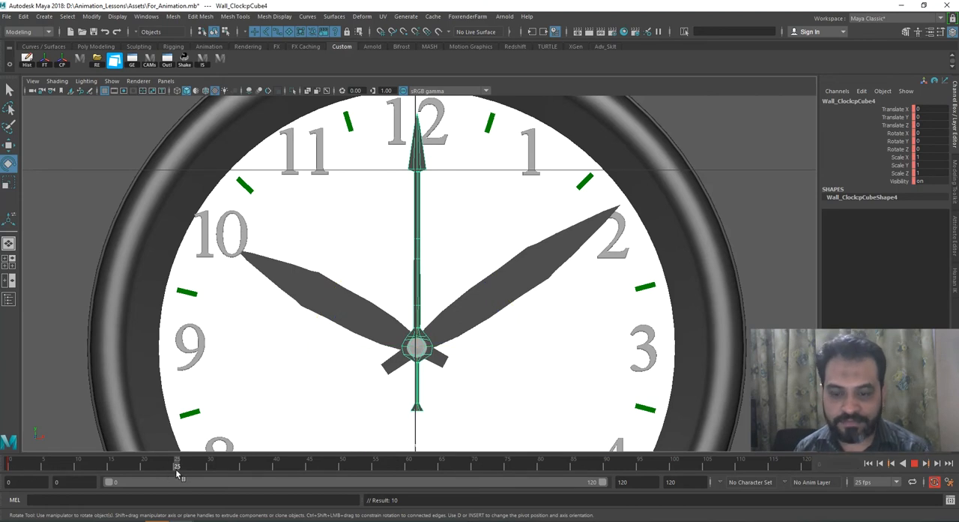
pyautogui.moveTo(178, 473); pyautogui.dragTo(113, 474)
pyautogui.hotkey('alt', 'v')
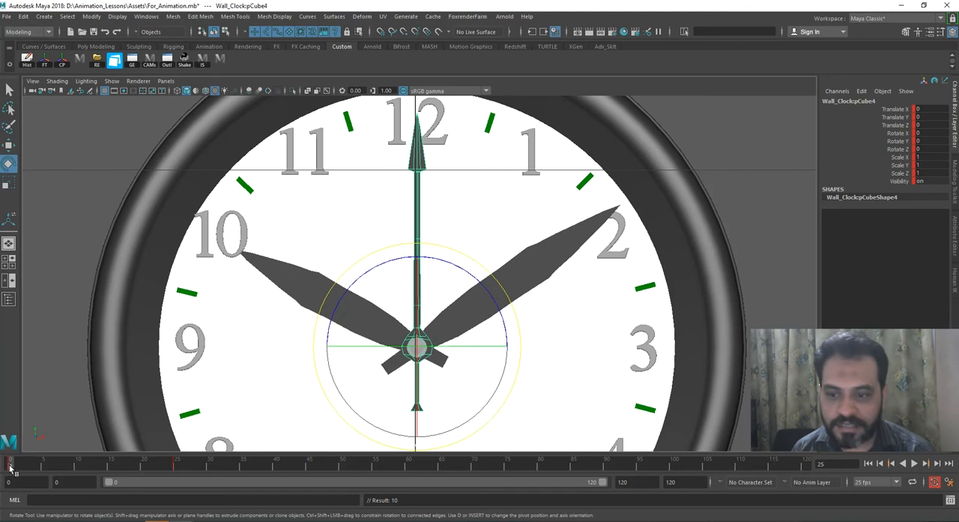
pyautogui.moveTo(12, 468); pyautogui.dragTo(180, 472)
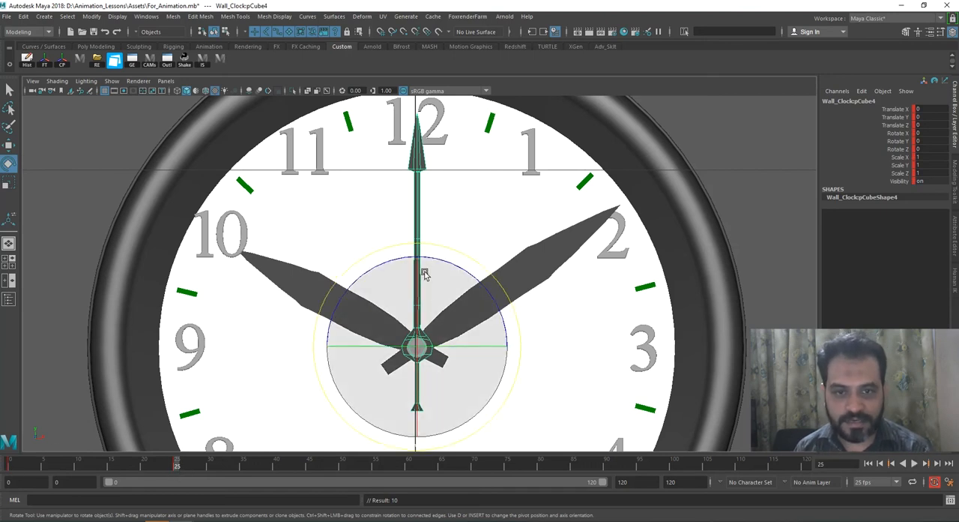
pyautogui.scroll(1, 450, 288)
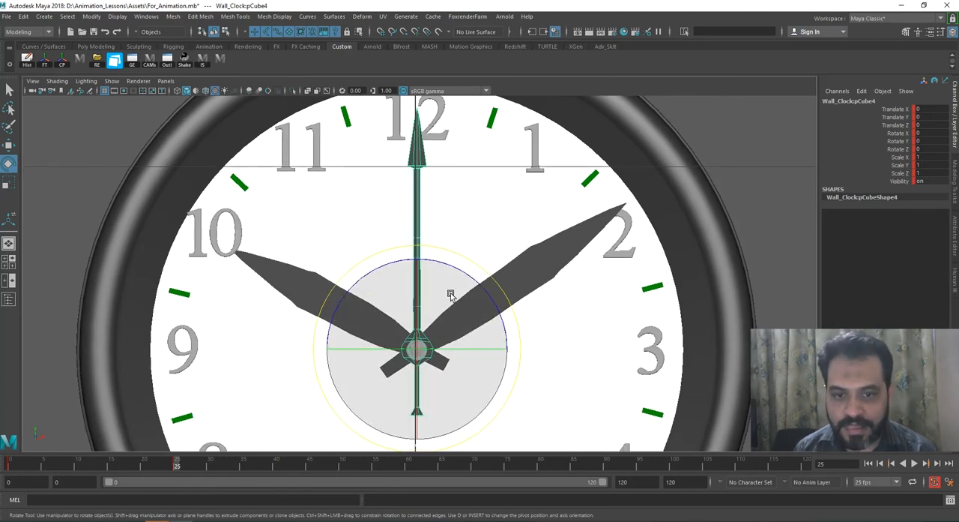
# Step: At frame 26, rotate the second hand clockwise to about -8° in Z and key it
pyautogui.moveTo(180, 465); pyautogui.dragTo(184, 465)
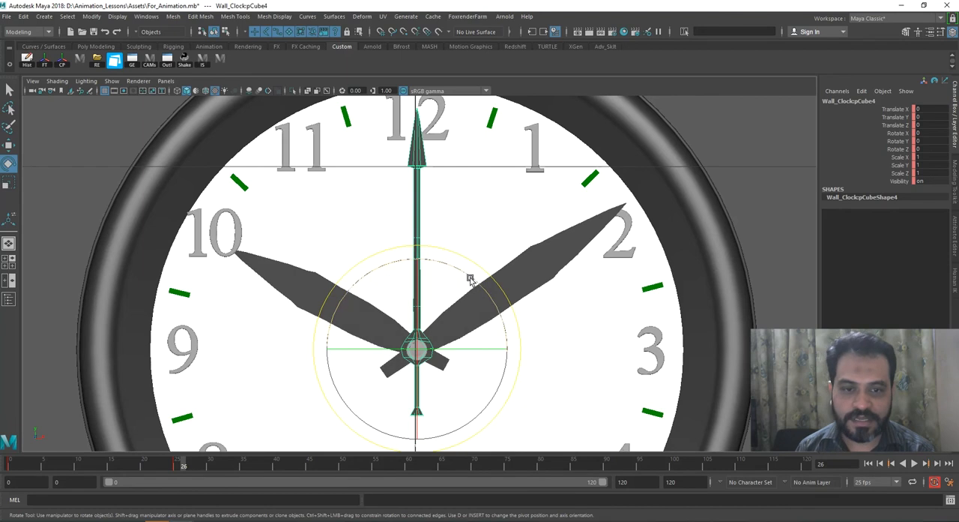
pyautogui.moveTo(471, 278)
pyautogui.mouseDown()
pyautogui.moveTo(463, 282)
pyautogui.moveTo(482, 289)
pyautogui.mouseUp()
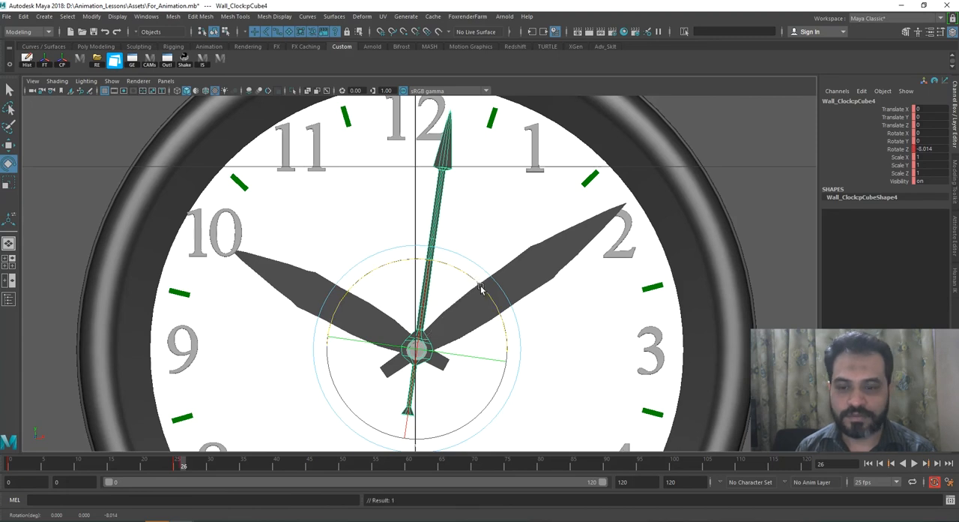
pyautogui.press('s')
pyautogui.click(475, 285)
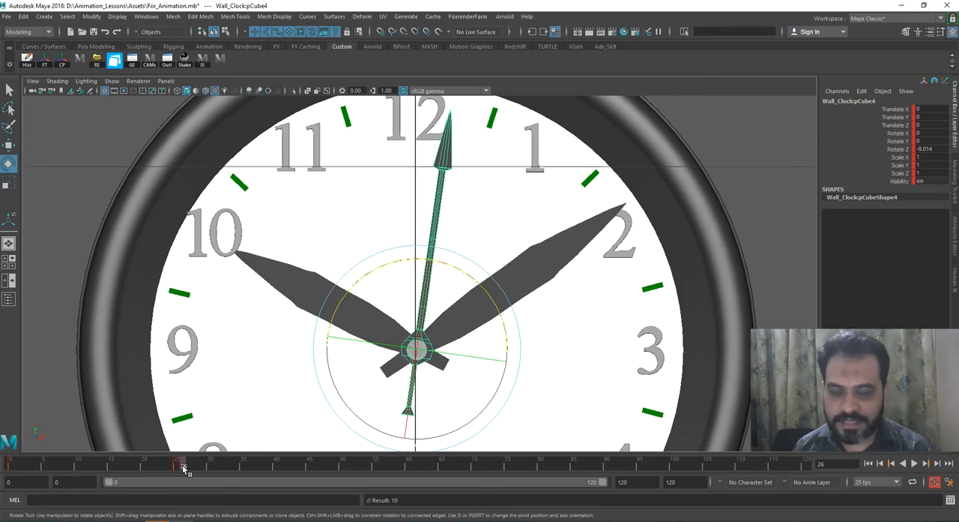
# Step: Review the first tick from frame 0 and hold the second hand's rotated pose with a key at frame 50
pyautogui.moveTo(188, 468); pyautogui.dragTo(342, 468)
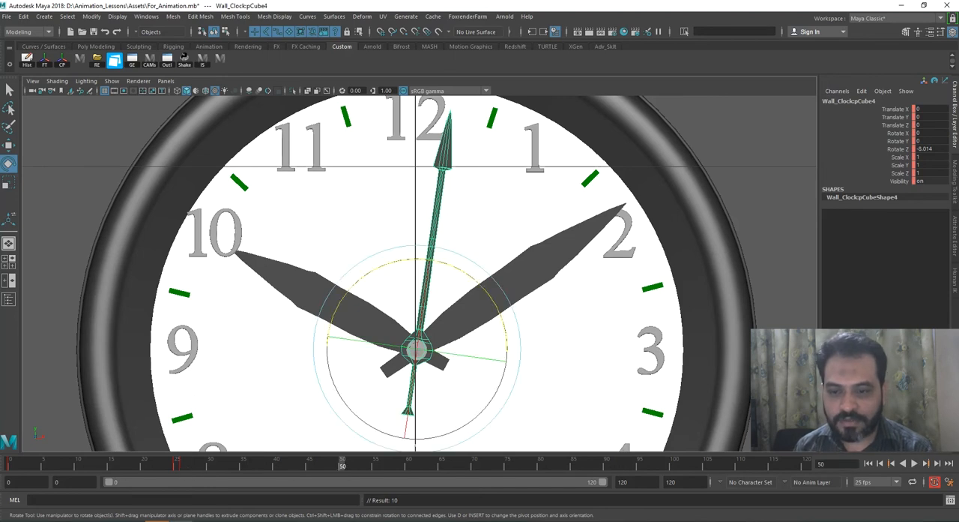
pyautogui.click(9, 468)
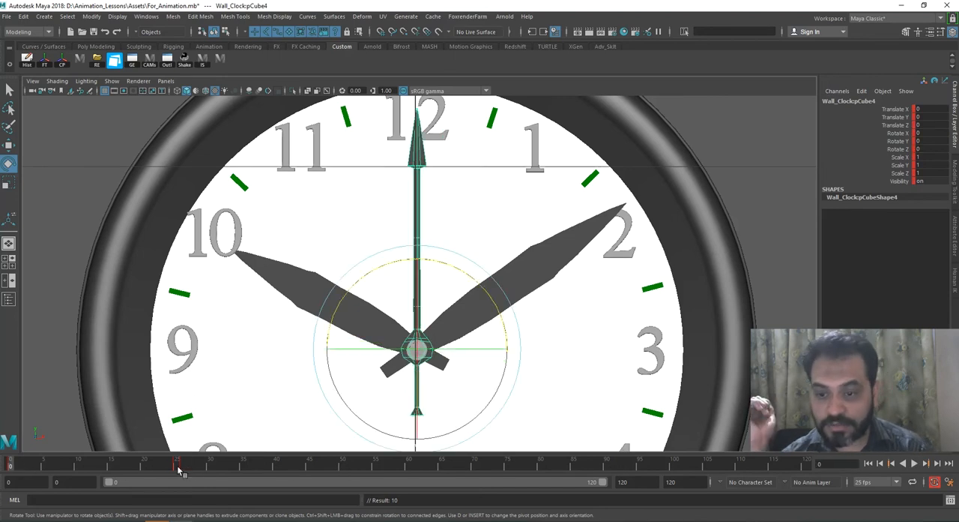
pyautogui.hotkey('alt', 'v')
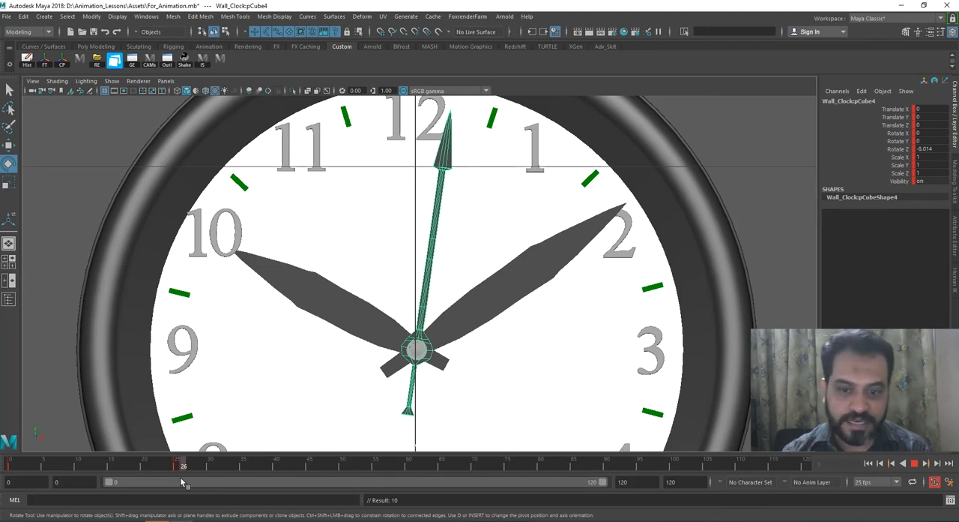
pyautogui.moveTo(181, 477); pyautogui.dragTo(344, 466)
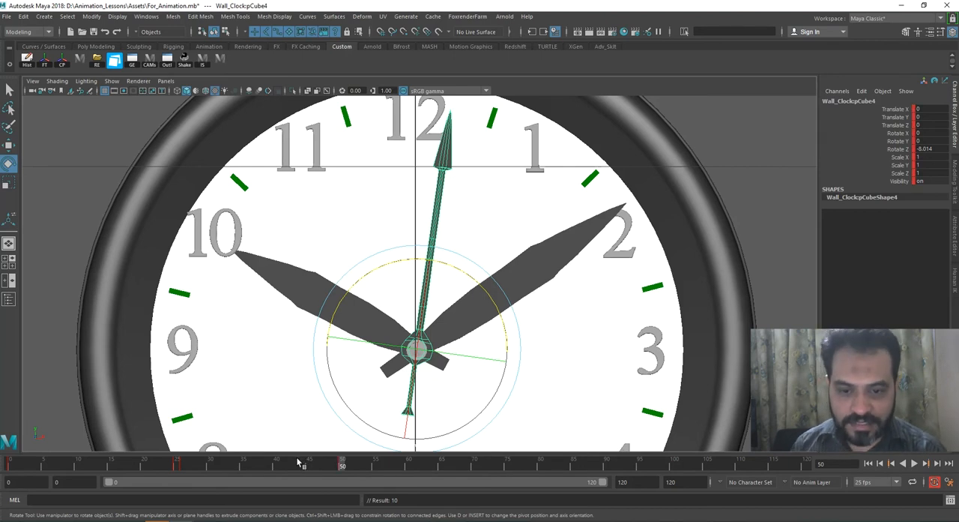
pyautogui.moveTo(186, 469); pyautogui.dragTo(343, 470)
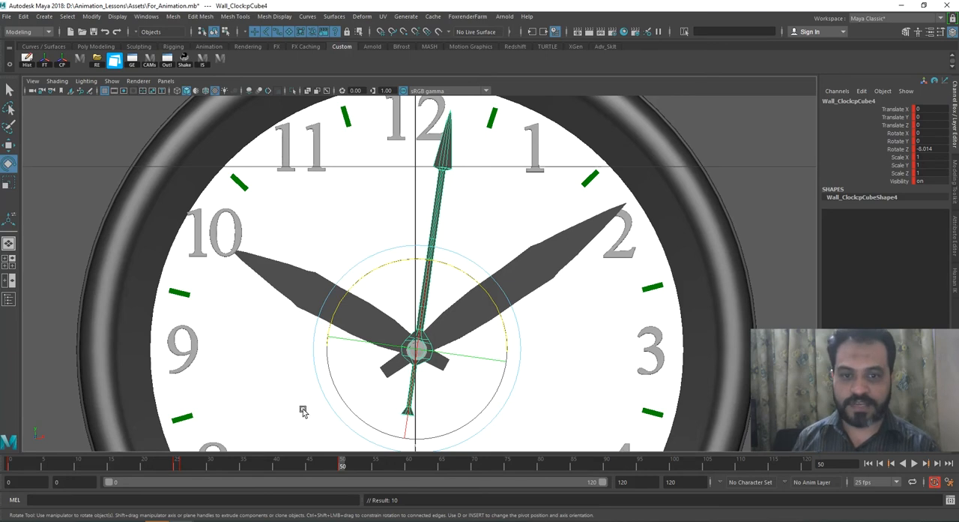
# Step: At frame 51, rotate the second hand to about -11.75° in Z, key it and scrub to check the tick
pyautogui.moveTo(188, 466); pyautogui.dragTo(349, 469)
pyautogui.moveTo(481, 289); pyautogui.dragTo(488, 292)
pyautogui.press('s')
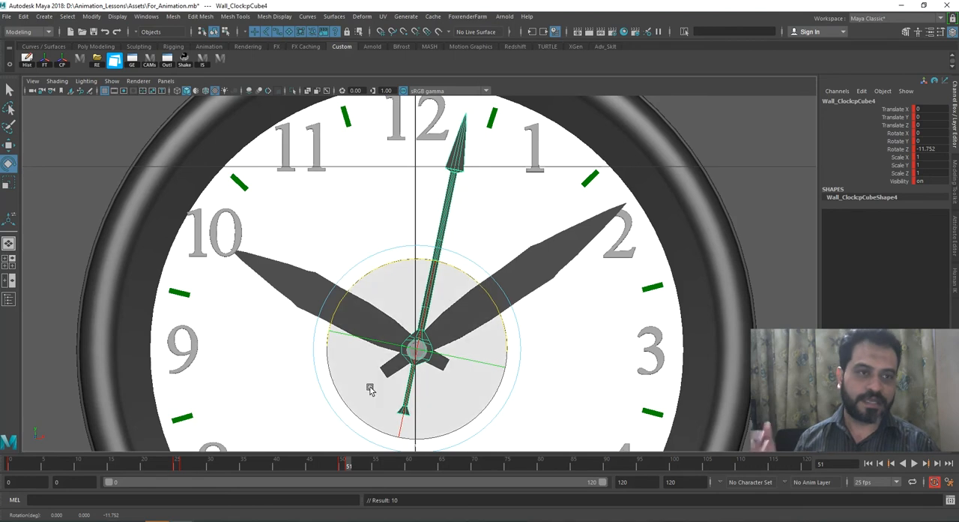
pyautogui.moveTo(280, 466)
pyautogui.mouseDown()
pyautogui.moveTo(342, 469)
pyautogui.moveTo(9, 474)
pyautogui.moveTo(349, 472)
pyautogui.mouseUp()
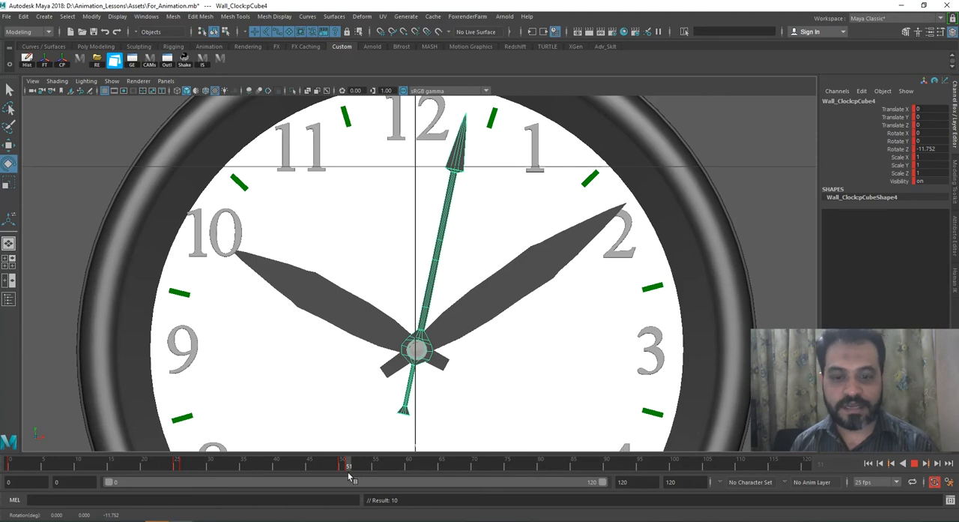
# Step: Hold the second hand with a key at frame 75, then key it rotated to about -16.2° in Z at frame 76
pyautogui.moveTo(352, 476); pyautogui.dragTo(515, 480)
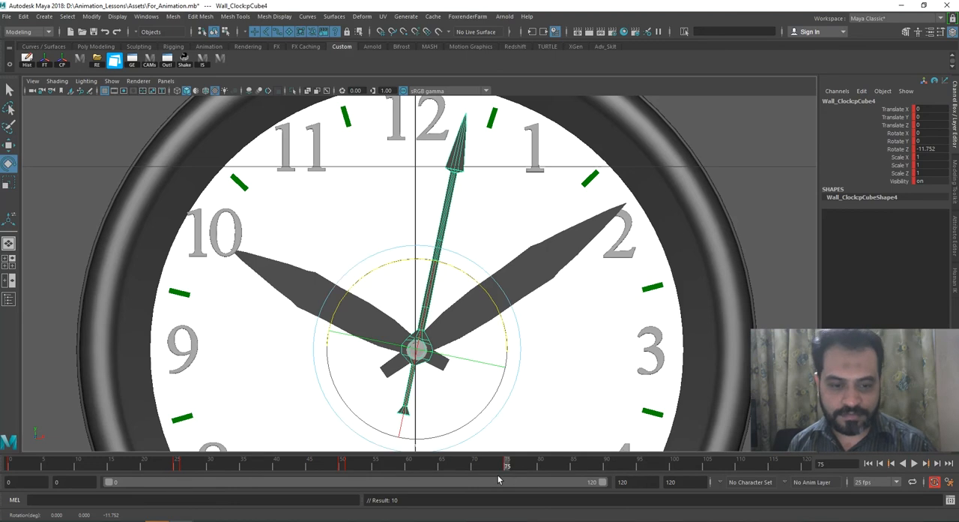
pyautogui.hotkey('alt', 'v')
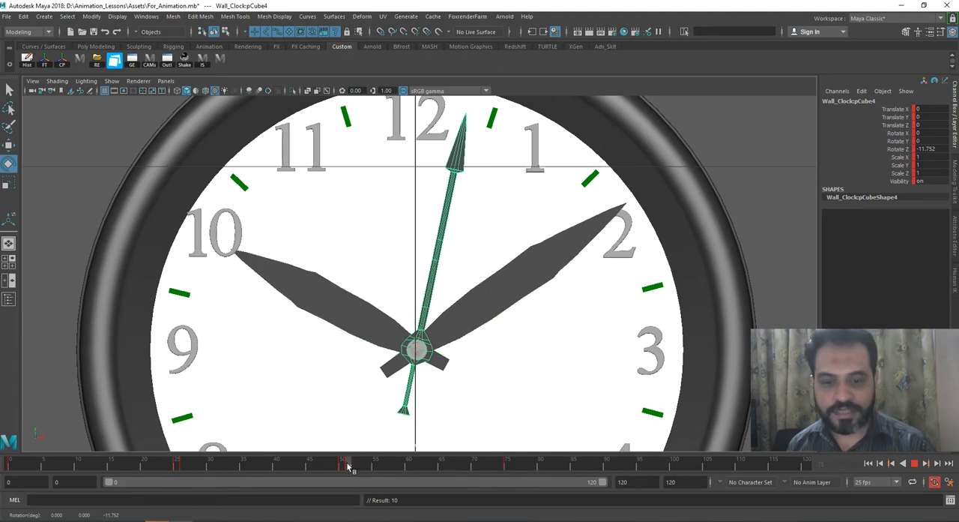
pyautogui.click(507, 469)
pyautogui.click(511, 466)
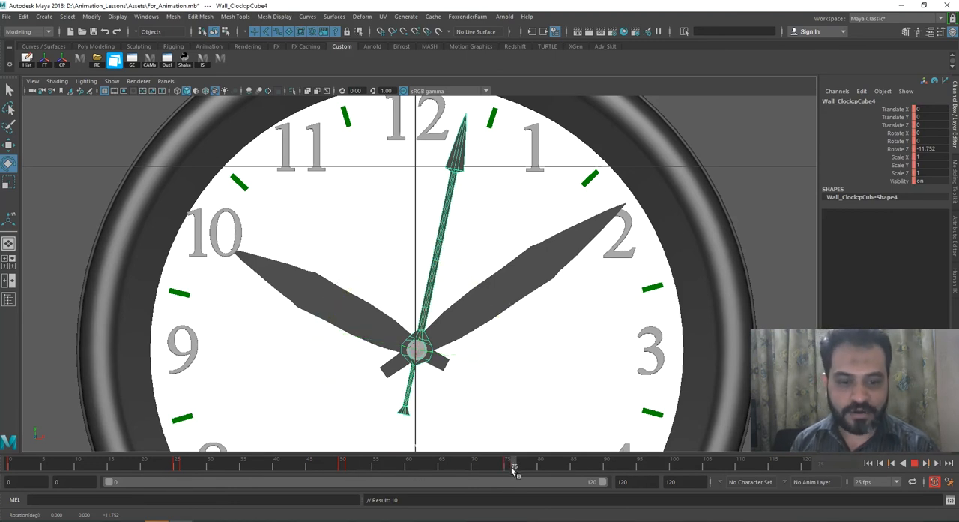
pyautogui.moveTo(502, 315); pyautogui.dragTo(510, 322)
pyautogui.press('s')
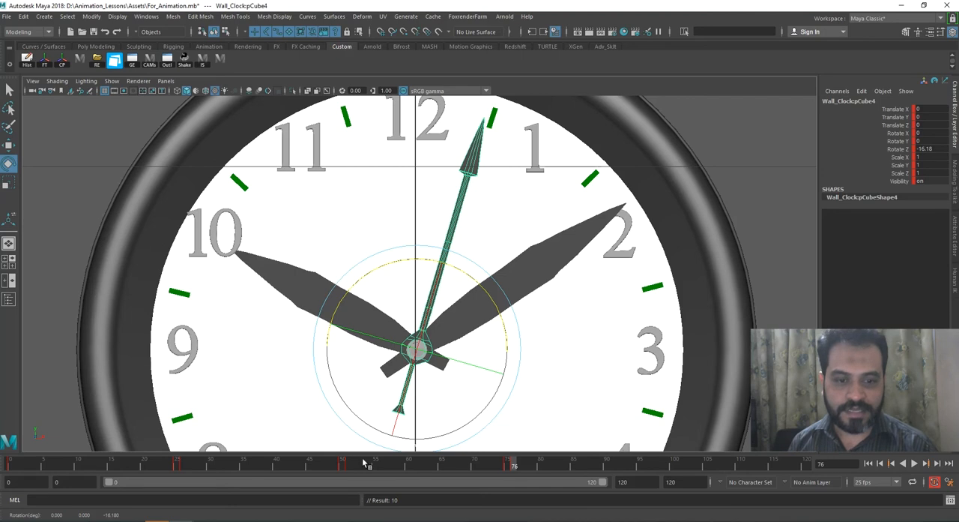
# Step: Hold the second hand with a key at frame 100 and key a slightly further clockwise rotation at frame 101
pyautogui.hotkey('alt', 'v')
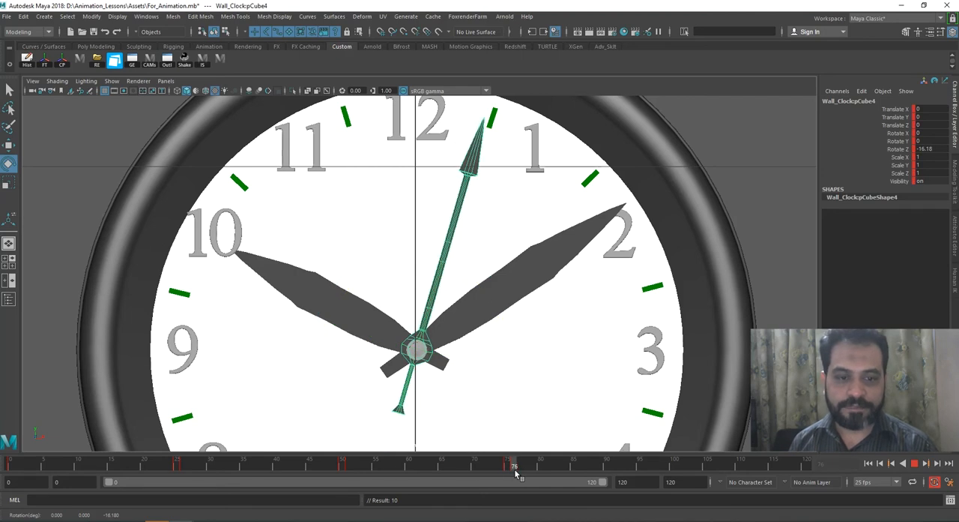
pyautogui.moveTo(515, 470); pyautogui.dragTo(679, 467)
pyautogui.moveTo(502, 322); pyautogui.dragTo(507, 332)
pyautogui.press('s')
# Step: Play the ticking animation from frame 0, watch it on the whole clock with the hand deselected, and return to the start
pyautogui.click(10, 465)
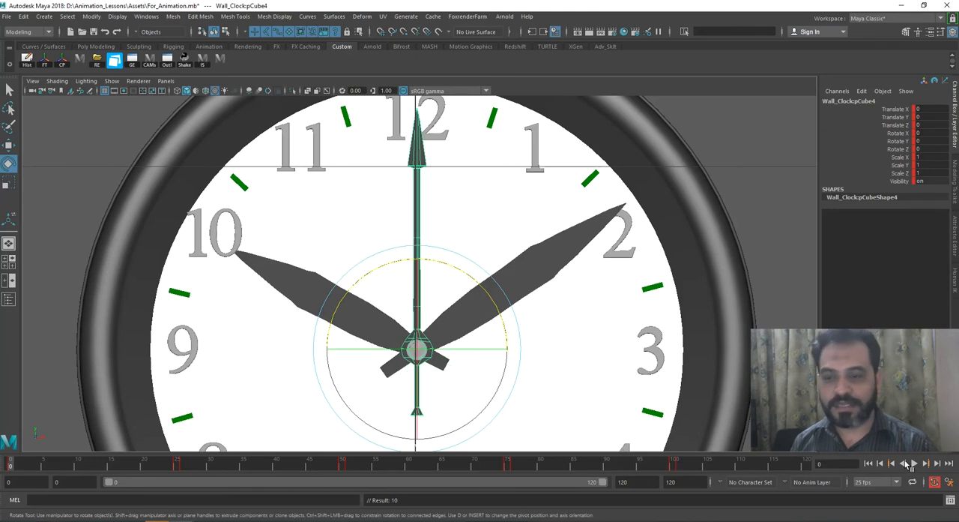
pyautogui.click(915, 466)
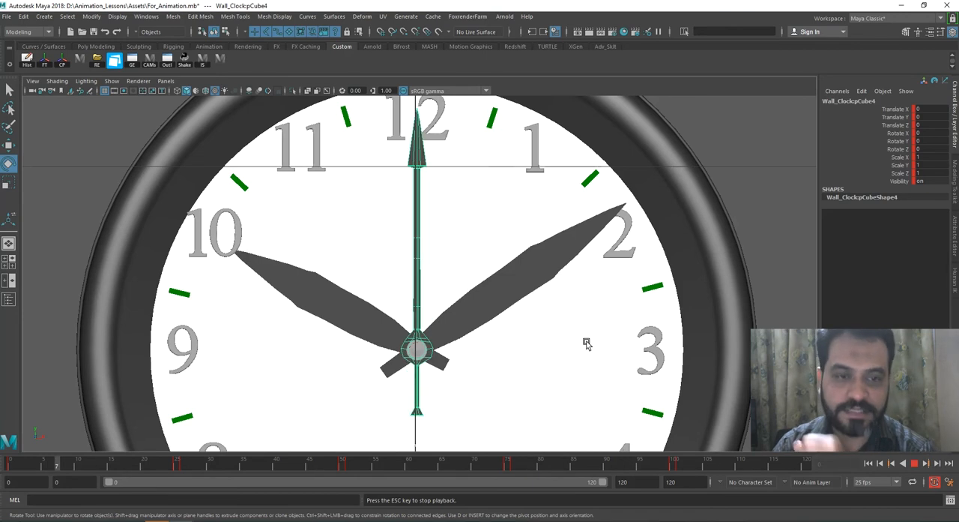
pyautogui.click(915, 465)
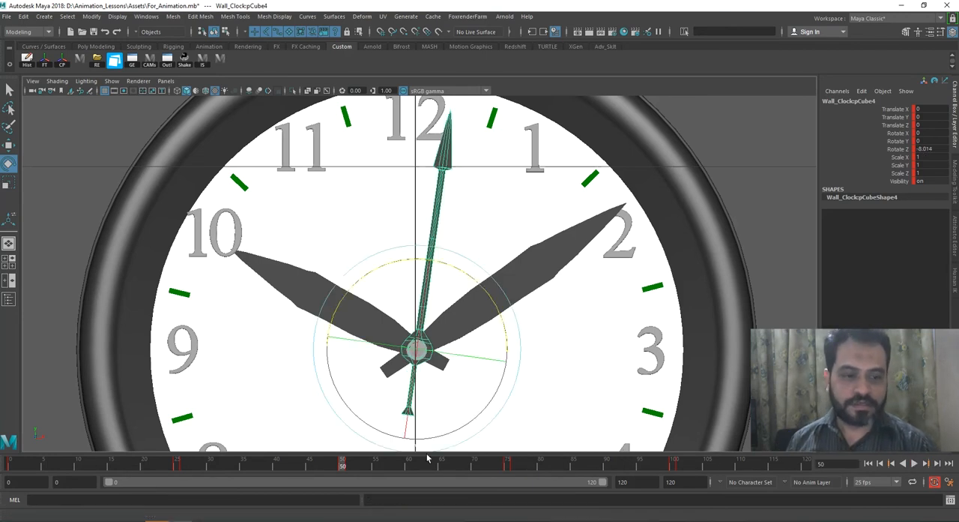
pyautogui.moveTo(522, 472); pyautogui.dragTo(9, 468)
pyautogui.click(913, 464)
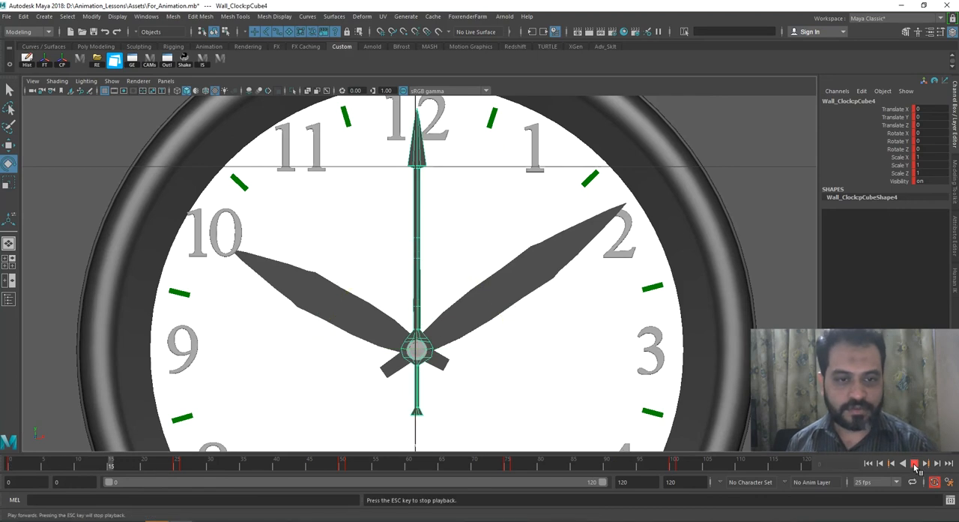
pyautogui.keyDown('alt'); pyautogui.moveTo(646, 413); pyautogui.dragTo(598, 327, button='right'); pyautogui.keyUp('alt')
pyautogui.keyDown('alt'); pyautogui.moveTo(550, 282); pyautogui.dragTo(608, 347, button='right'); pyautogui.keyUp('alt')
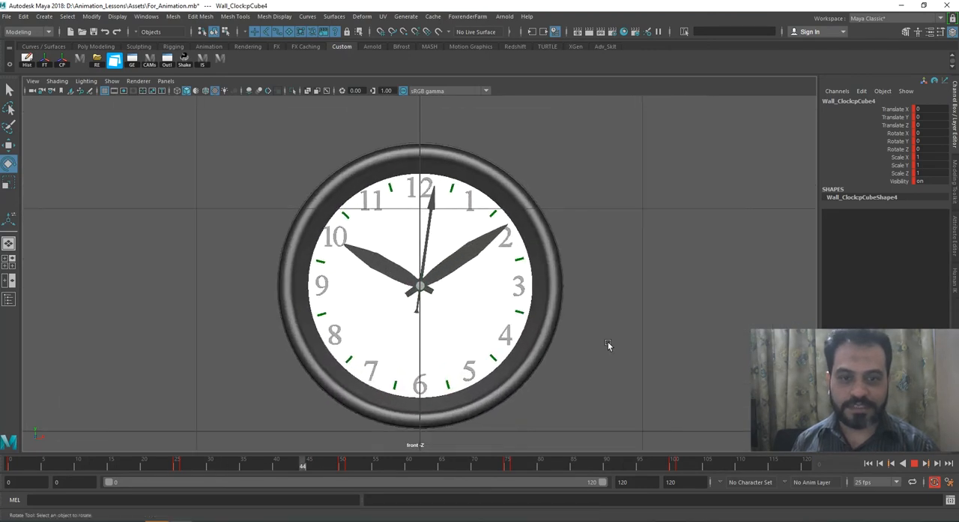
pyautogui.click(915, 464)
pyautogui.moveTo(761, 464); pyautogui.dragTo(9, 462)
# Step: Switch to the perspective view, import the Carrom.mb asset and deselect its striker
pyautogui.keyDown('alt'); pyautogui.moveTo(443, 257); pyautogui.dragTo(443, 282, button='middle'); pyautogui.keyUp('alt')
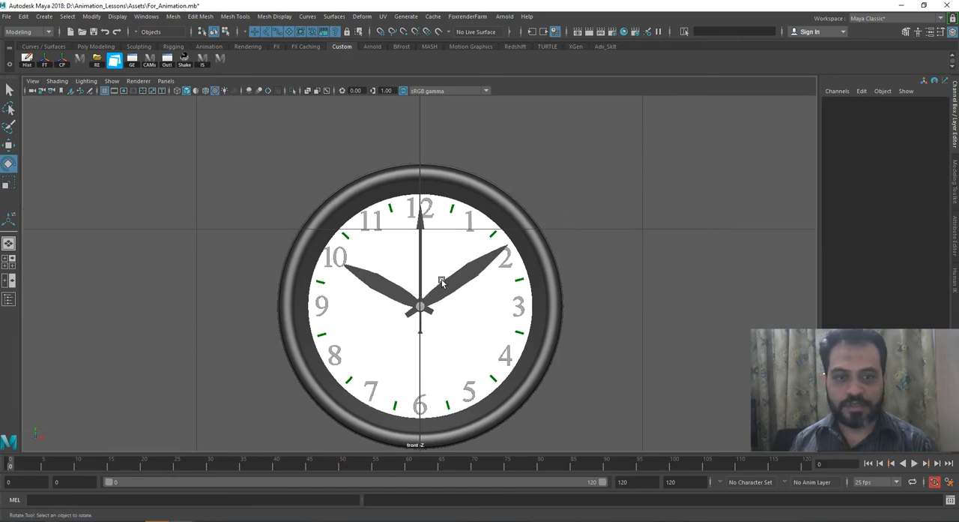
pyautogui.press('space')
pyautogui.moveTo(477, 259); pyautogui.dragTo(478, 182)
pyautogui.keyDown('alt'); pyautogui.moveTo(497, 230); pyautogui.dragTo(346, 207, button='right'); pyautogui.keyUp('alt')
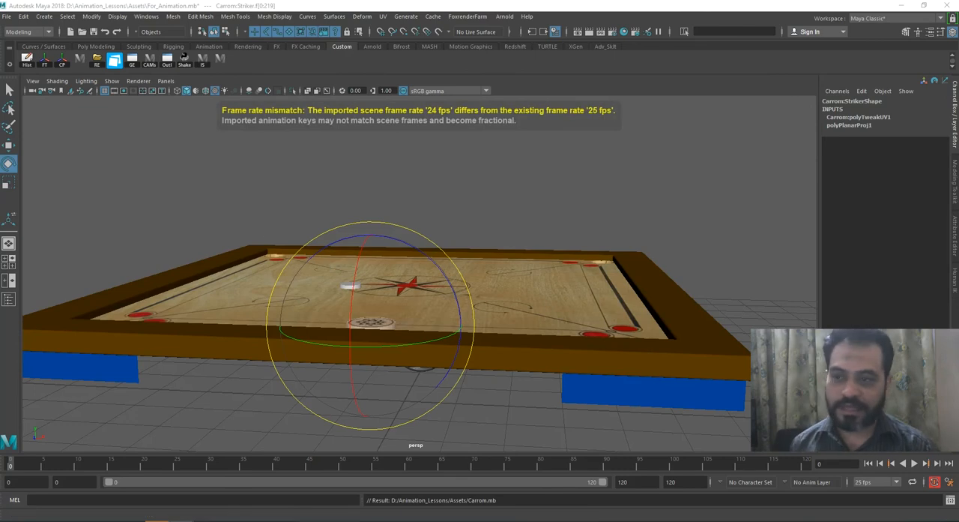
pyautogui.keyDown('alt'); pyautogui.moveTo(461, 208); pyautogui.dragTo(474, 181, button='right'); pyautogui.keyUp('alt')
pyautogui.click(474, 182)
pyautogui.keyDown('alt'); pyautogui.moveTo(474, 181); pyautogui.dragTo(464, 279); pyautogui.keyUp('alt')
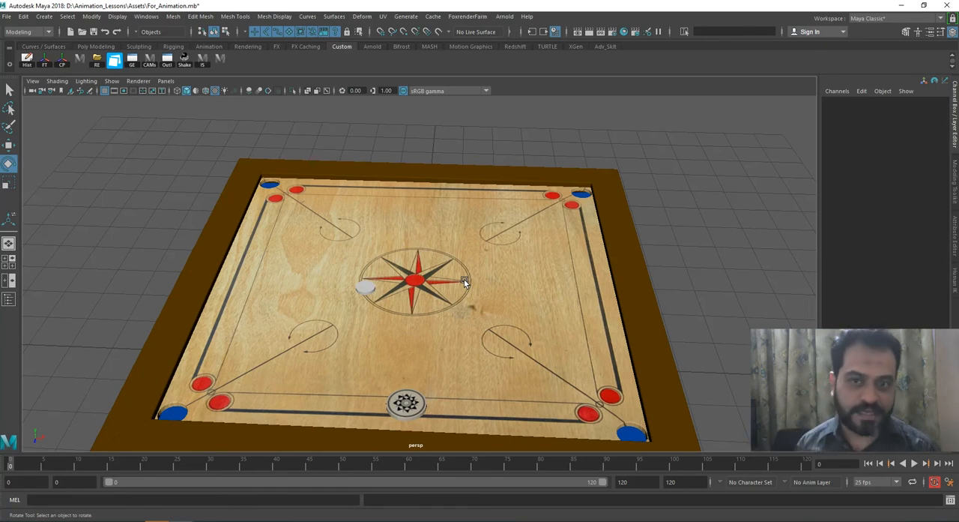
# Step: Examine the carrom board with its striker and the white coin beside the center circle, switching to the Move tool
pyautogui.keyDown('alt'); pyautogui.moveTo(379, 287); pyautogui.dragTo(382, 257); pyautogui.keyUp('alt')
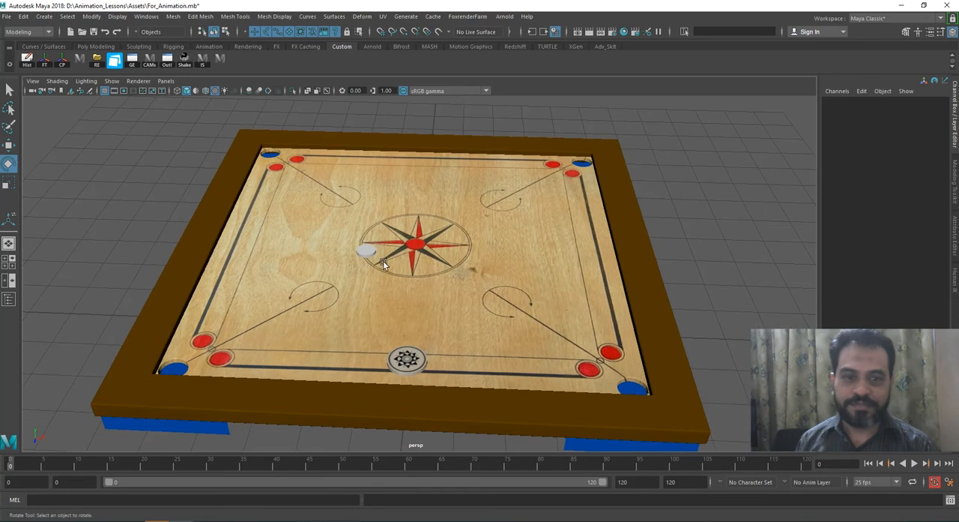
pyautogui.click(178, 370)
pyautogui.click(65, 315)
pyautogui.keyDown('alt'); pyautogui.moveTo(64, 316); pyautogui.dragTo(422, 354); pyautogui.keyUp('alt')
pyautogui.click(426, 378)
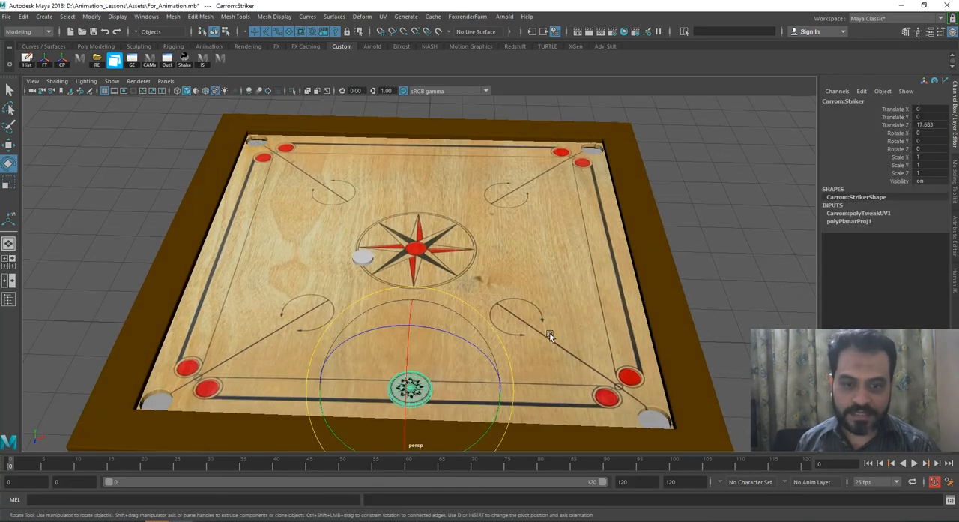
pyautogui.press('w')
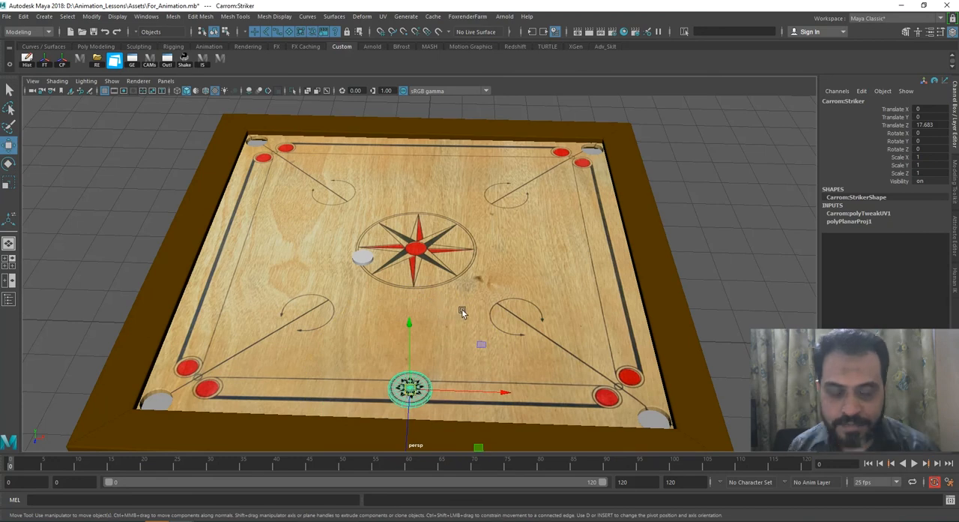
pyautogui.click(367, 260)
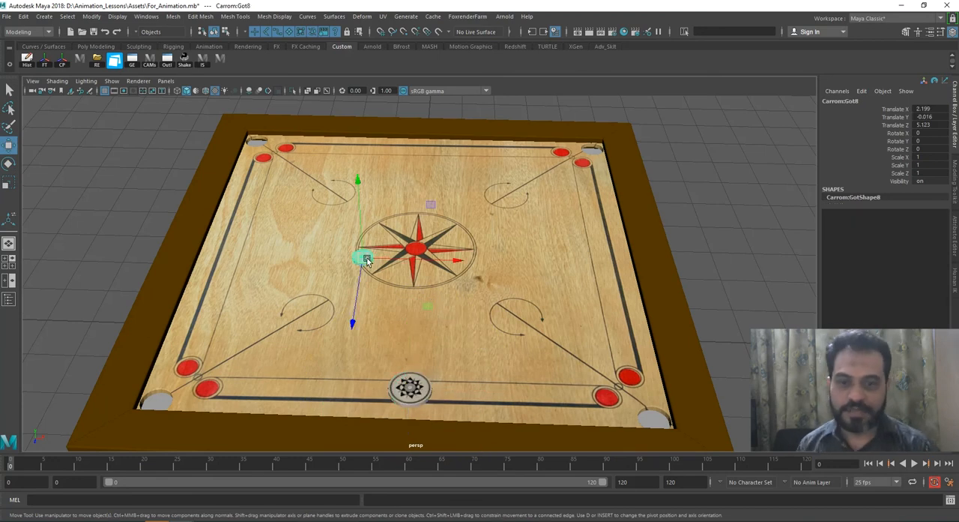
pyautogui.keyDown('alt'); pyautogui.moveTo(371, 277); pyautogui.dragTo(405, 288); pyautogui.keyUp('alt')
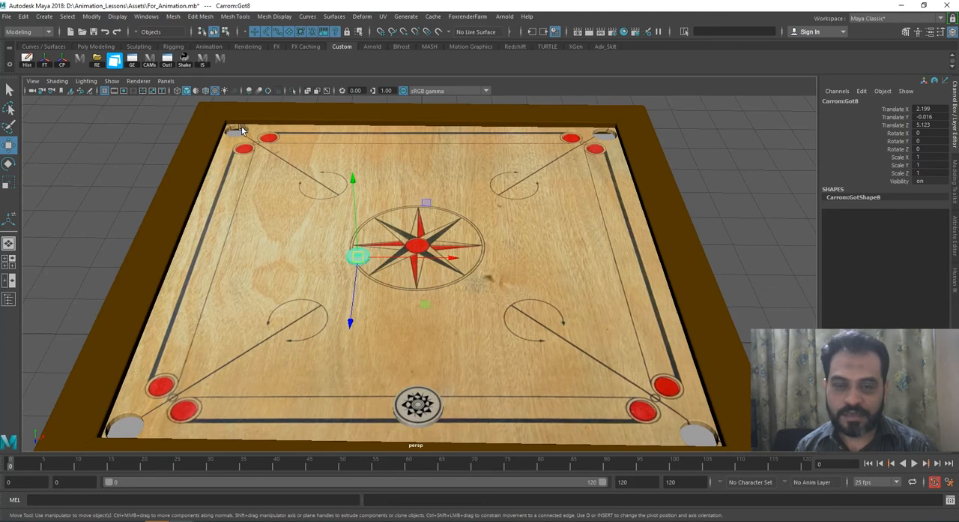
pyautogui.scroll(-3, 368, 252)
pyautogui.keyDown('alt'); pyautogui.moveTo(375, 224); pyautogui.dragTo(382, 207, button='middle'); pyautogui.keyUp('alt')
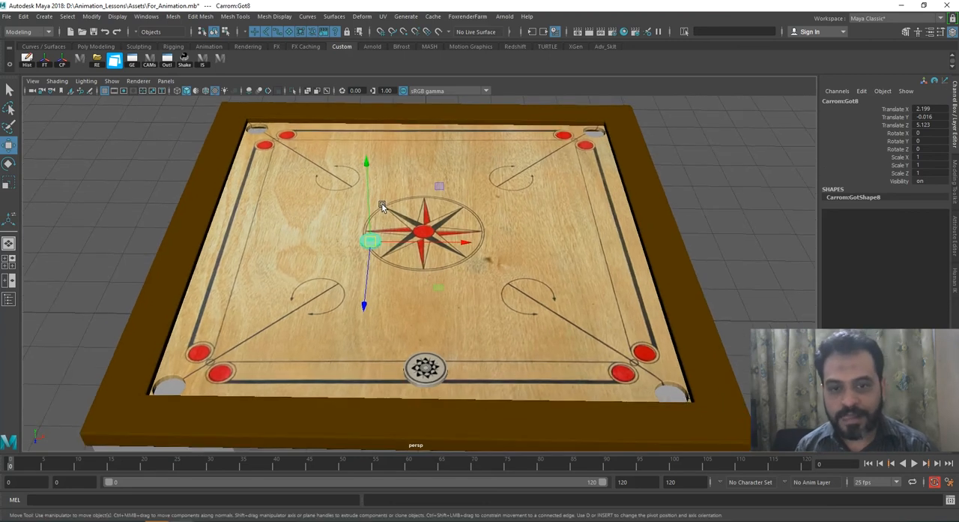
pyautogui.scroll(3, 385, 239)
pyautogui.keyDown('alt'); pyautogui.moveTo(385, 245); pyautogui.dragTo(400, 247); pyautogui.keyUp('alt')
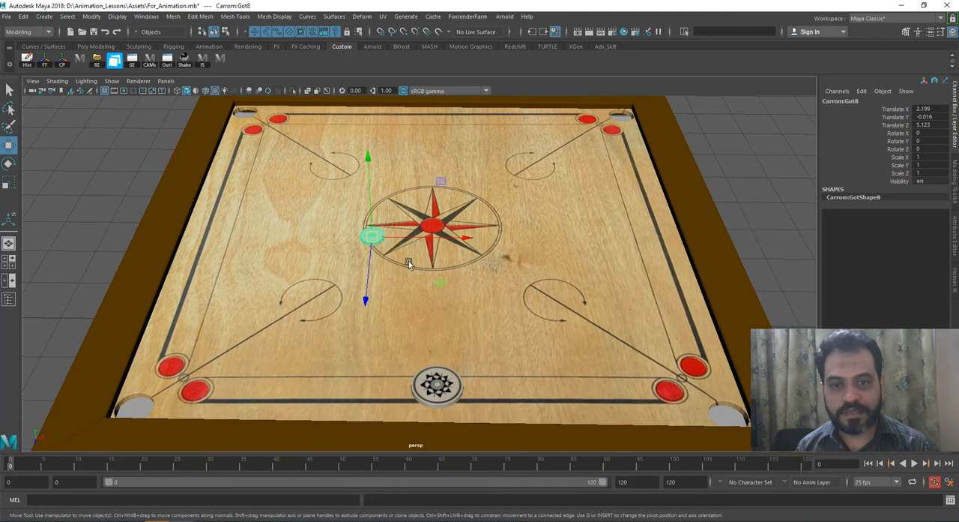
# Step: Select the striker on the near baseline and move it slightly along X to about 0.228
pyautogui.click(446, 383)
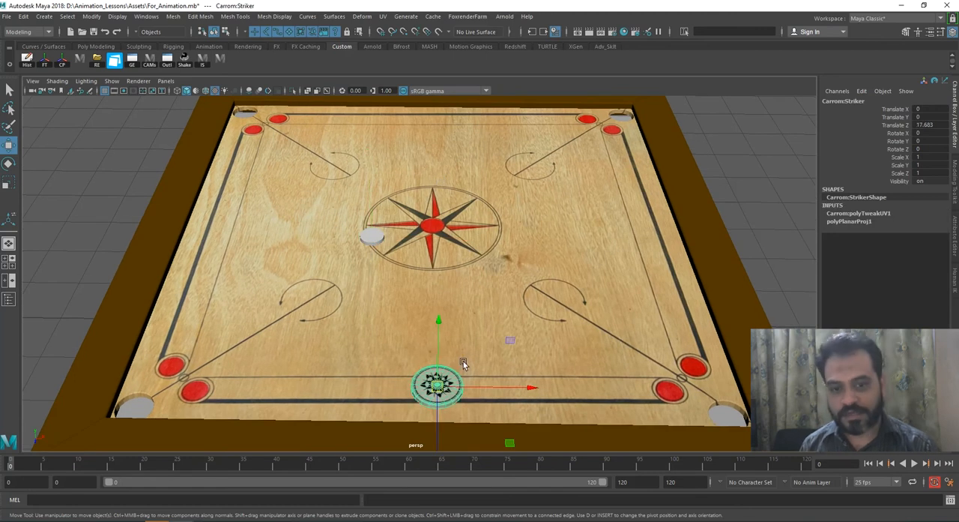
pyautogui.hotkey('alt', 'v')
pyautogui.click(11, 466)
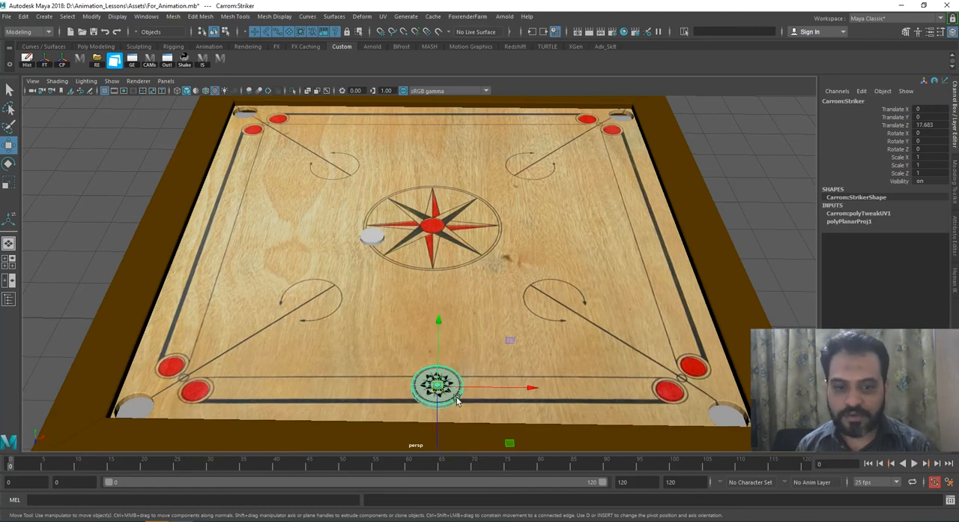
pyautogui.keyDown('alt'); pyautogui.moveTo(442, 387); pyautogui.dragTo(435, 365, button='middle'); pyautogui.keyUp('alt')
pyautogui.scroll(1, 437, 368)
pyautogui.moveTo(459, 366); pyautogui.dragTo(466, 367)
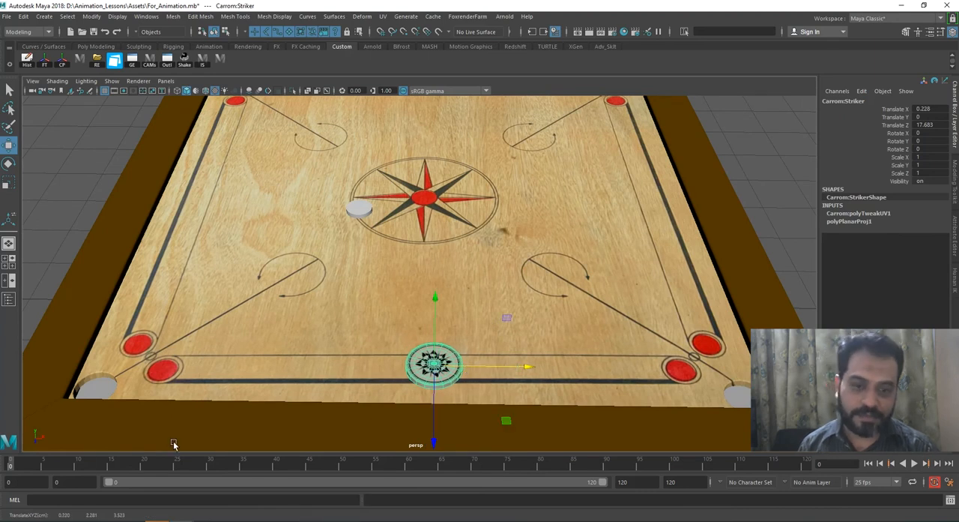
# Step: Key the striker at frame 0 and hold the same position with a second key at frame 20
pyautogui.hotkey('alt', 'v')
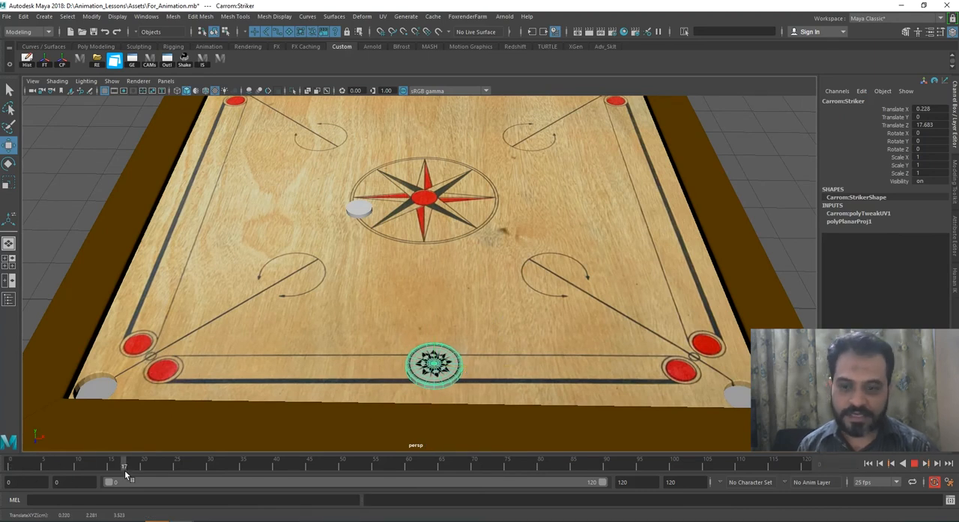
pyautogui.click(11, 469)
pyautogui.press('s')
pyautogui.hotkey('alt', 'v')
pyautogui.moveTo(128, 463)
pyautogui.mouseDown()
pyautogui.moveTo(54, 462)
pyautogui.moveTo(147, 467)
pyautogui.moveTo(11, 462)
pyautogui.moveTo(145, 469)
pyautogui.moveTo(30, 469)
pyautogui.mouseUp()
pyautogui.press('s')
pyautogui.moveTo(138, 471)
pyautogui.mouseDown()
pyautogui.moveTo(113, 469)
pyautogui.moveTo(147, 473)
pyautogui.moveTo(128, 463)
pyautogui.moveTo(144, 468)
pyautogui.moveTo(10, 466)
pyautogui.moveTo(145, 470)
pyautogui.mouseUp()
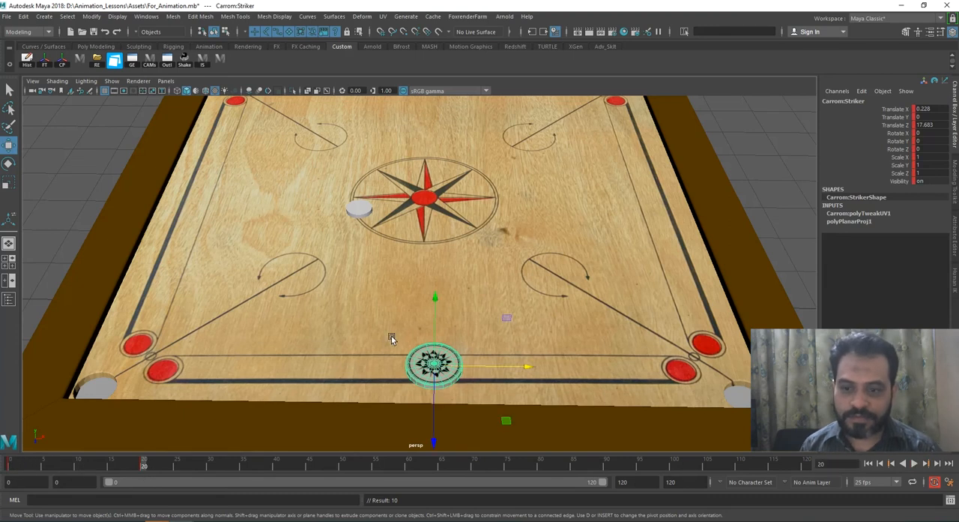
# Step: At frame 30, move the striker past the white coin to about X -4.263, Z 1.956 and key it
pyautogui.scroll(2, 398, 347)
pyautogui.keyDown('alt'); pyautogui.moveTo(398, 347); pyautogui.dragTo(400, 359, button='middle'); pyautogui.keyUp('alt')
pyautogui.scroll(-1, 399, 356)
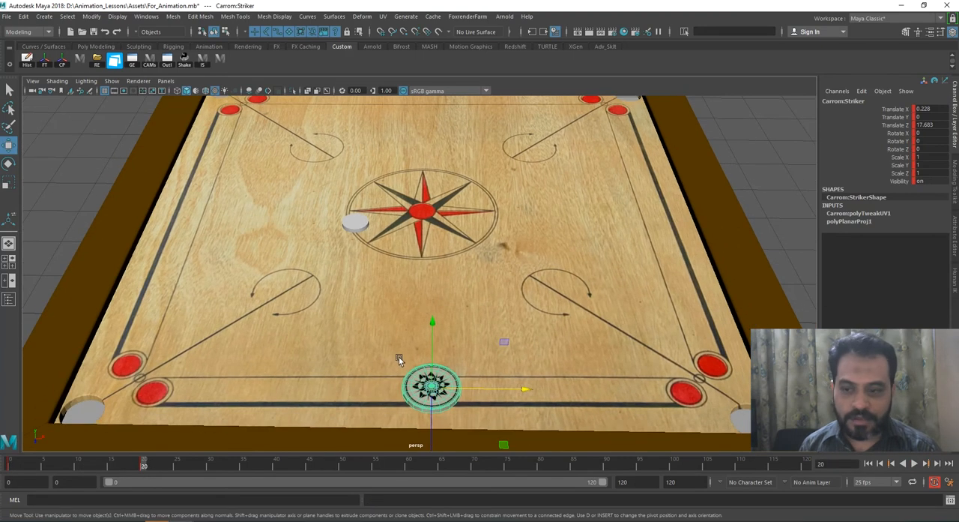
pyautogui.scroll(-1, 404, 334)
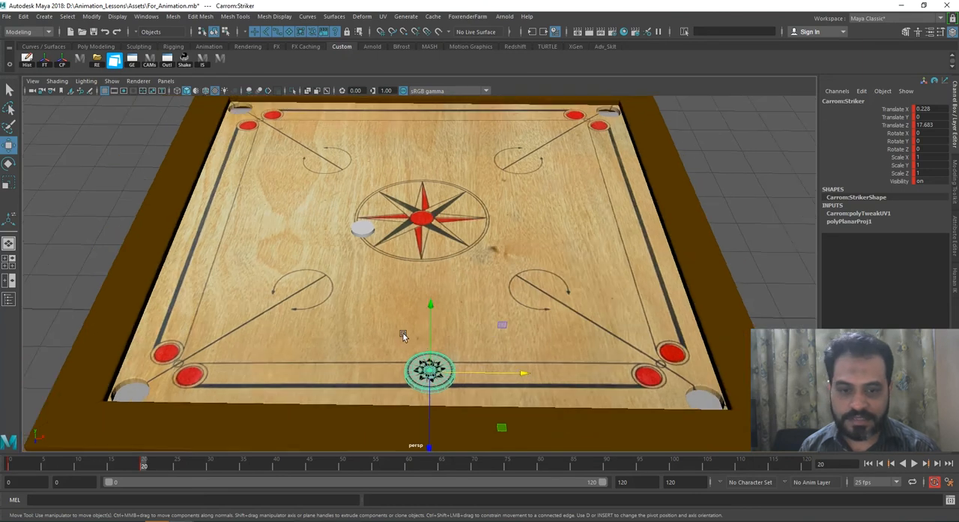
pyautogui.keyDown('alt'); pyautogui.moveTo(404, 333); pyautogui.dragTo(401, 342, button='middle'); pyautogui.keyUp('alt')
pyautogui.moveTo(395, 311)
pyautogui.keyDown('alt'); pyautogui.mouseDown()
pyautogui.moveTo(403, 324)
pyautogui.moveTo(393, 317)
pyautogui.mouseUp(); pyautogui.keyUp('alt')
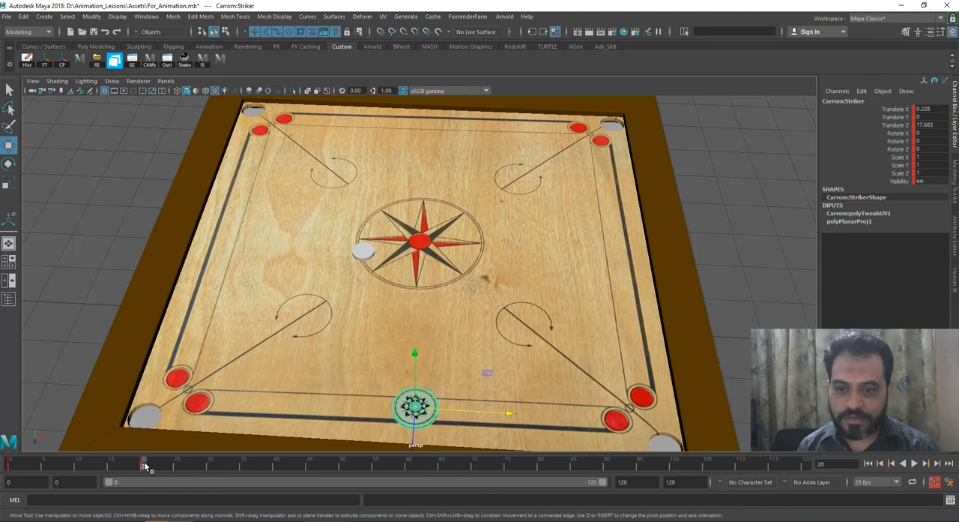
pyautogui.hotkey('alt', 'v')
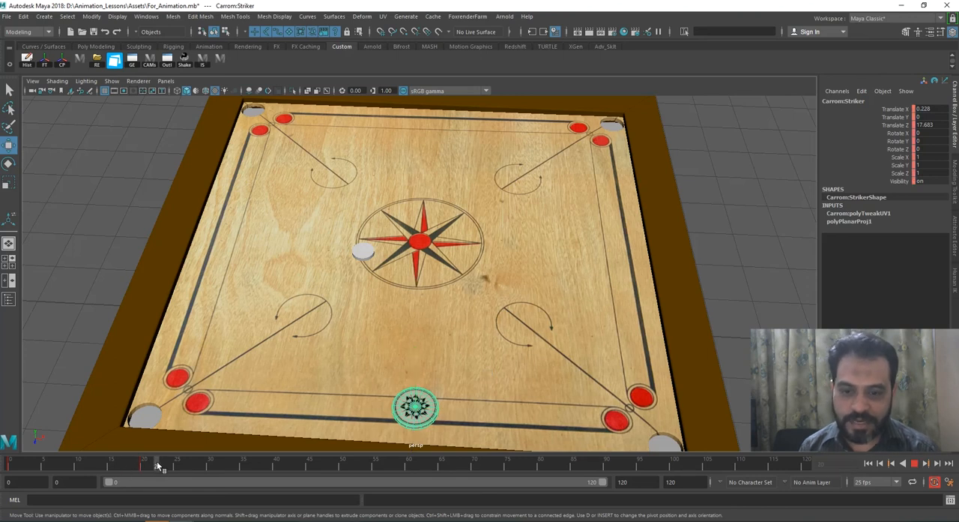
pyautogui.click(209, 466)
pyautogui.moveTo(417, 448); pyautogui.dragTo(391, 152)
pyautogui.press('s')
# Step: Scrub between frames 0, 20 and 30 to review the striker's hold and shot, ending back at frame 0
pyautogui.moveTo(147, 462); pyautogui.dragTo(11, 465)
pyautogui.moveTo(135, 467); pyautogui.dragTo(9, 464)
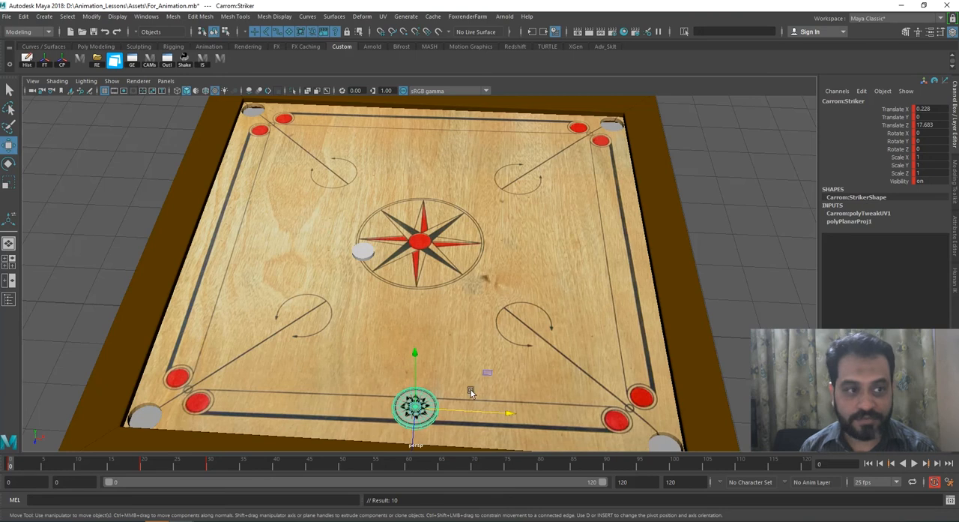
pyautogui.click(142, 465)
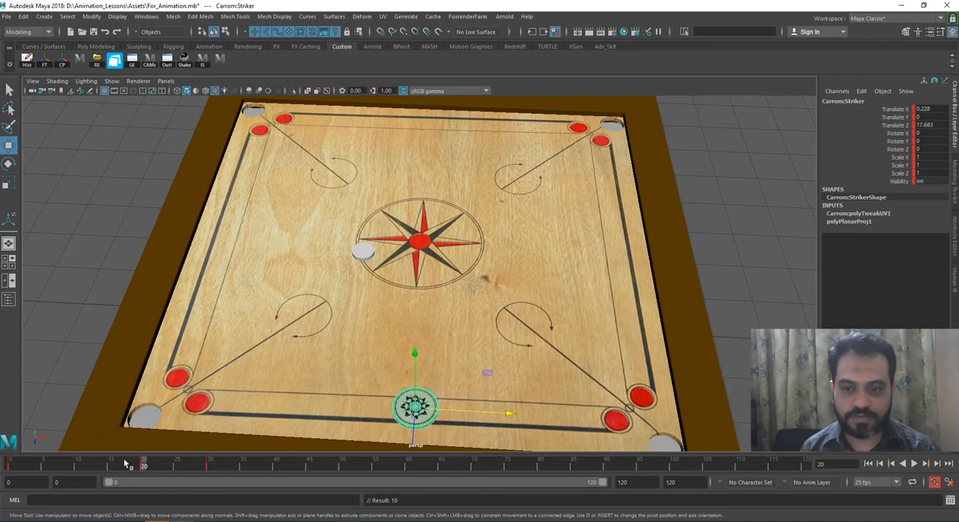
pyautogui.click(9, 466)
pyautogui.hotkey('alt', 'v')
pyautogui.click(141, 467)
pyautogui.moveTo(144, 467); pyautogui.dragTo(209, 470)
pyautogui.moveTo(145, 460); pyautogui.dragTo(10, 461)
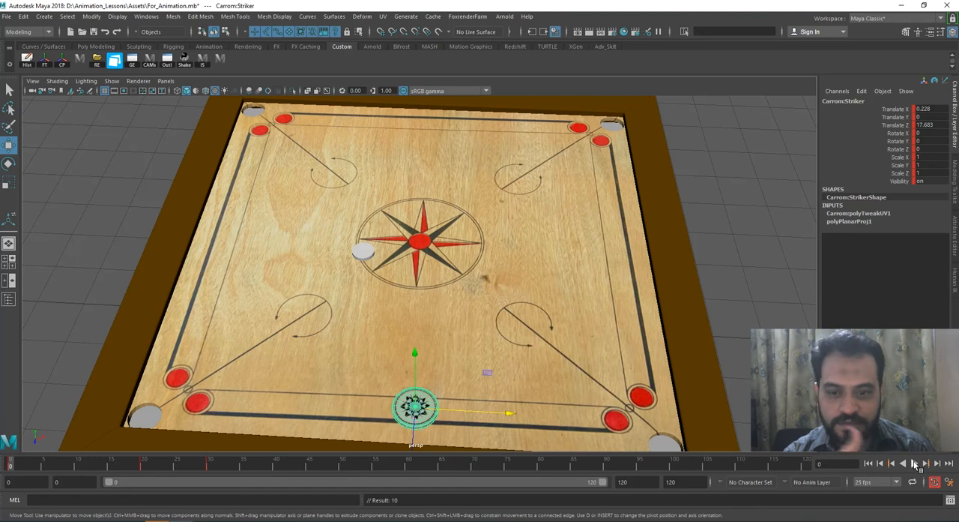
# Step: Play the striker animation from frame 0 twice to judge the speed of the shot
pyautogui.click(914, 463)
pyautogui.click(914, 463)
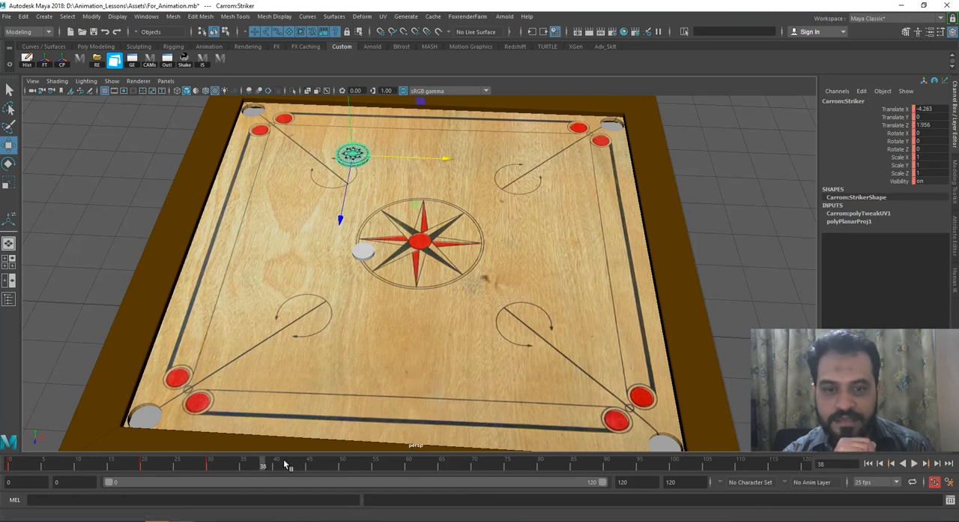
pyautogui.click(10, 463)
pyautogui.click(915, 463)
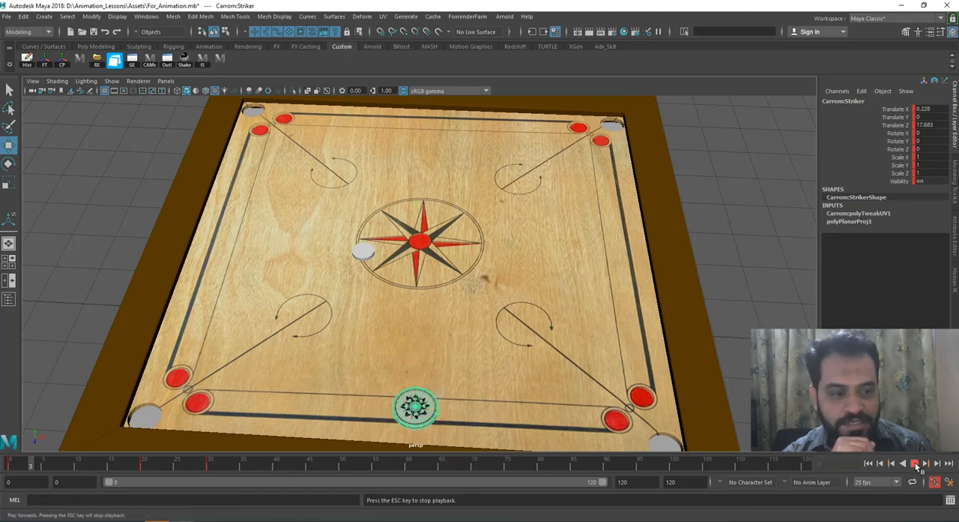
pyautogui.click(915, 463)
# Step: Slow the shot by shifting the striker's last key to frame 40
pyautogui.moveTo(257, 464); pyautogui.dragTo(209, 466)
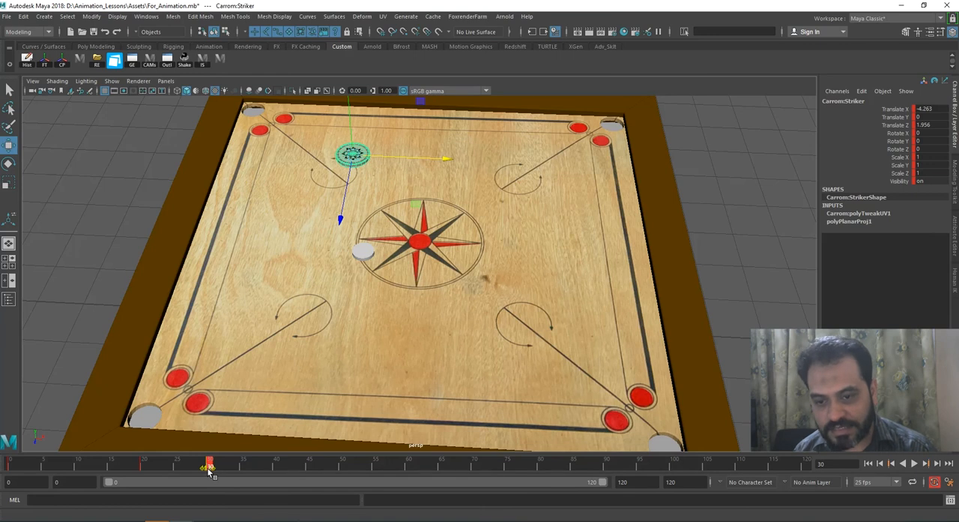
pyautogui.hotkey('alt', 'v')
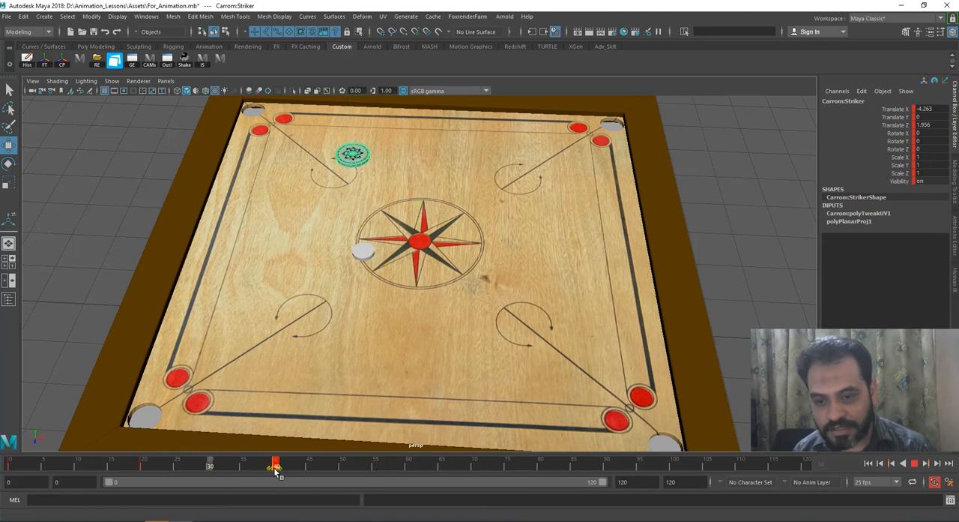
pyautogui.moveTo(276, 473); pyautogui.dragTo(275, 473)
# Step: Play the shot from frame 0 and shorten the playback range to end at frame 60
pyautogui.moveTo(124, 468); pyautogui.dragTo(10, 467)
pyautogui.click(914, 463)
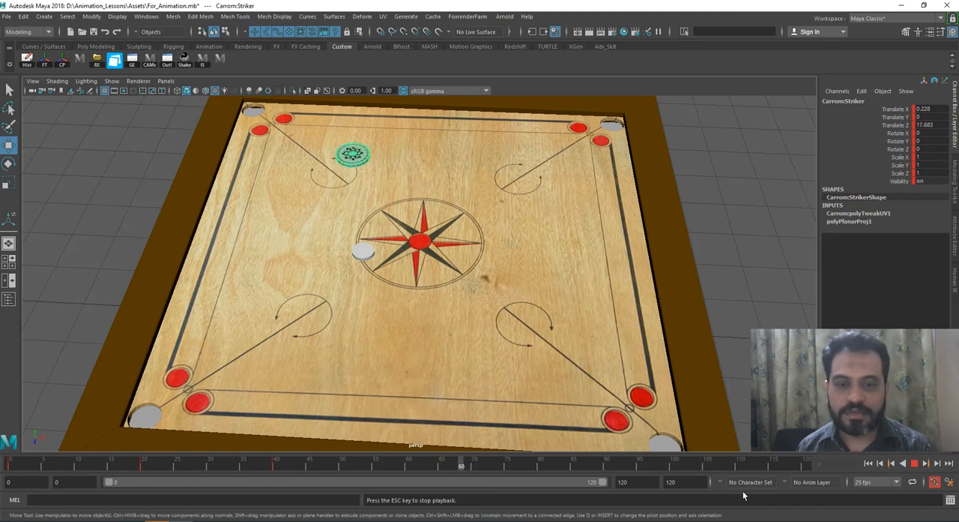
pyautogui.moveTo(641, 483); pyautogui.dragTo(560, 485)
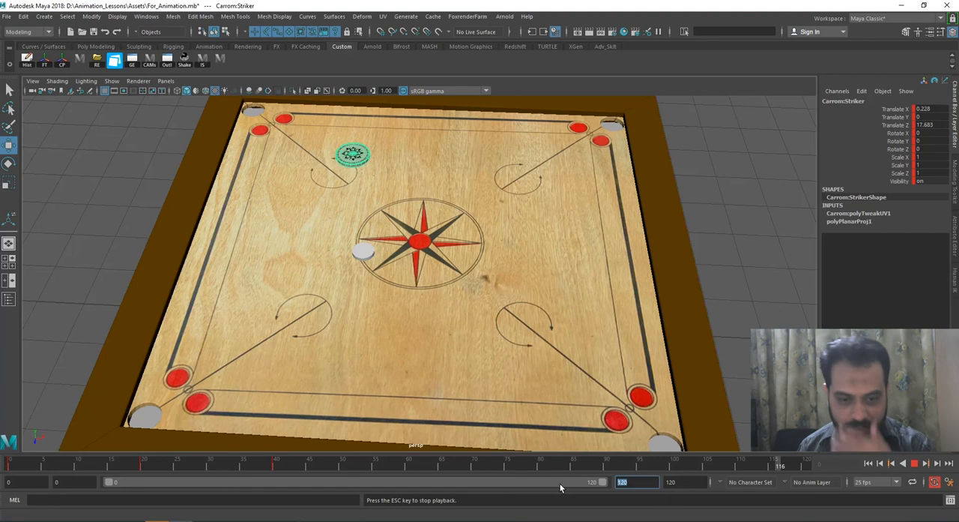
pyautogui.write('60')
pyautogui.press('Return')
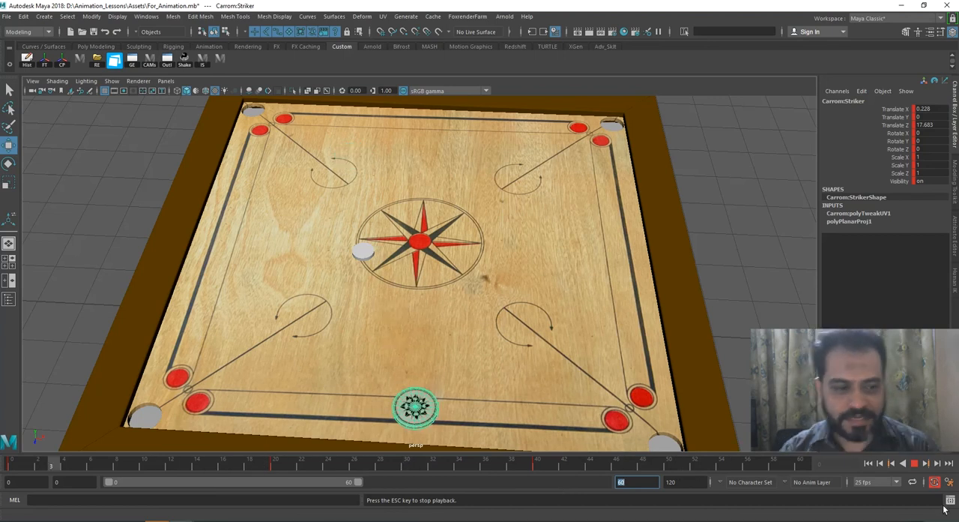
pyautogui.click(915, 466)
# Step: Shift the striker's last key to frame 35 and play the animation from frame 0
pyautogui.moveTo(443, 461); pyautogui.dragTo(538, 466)
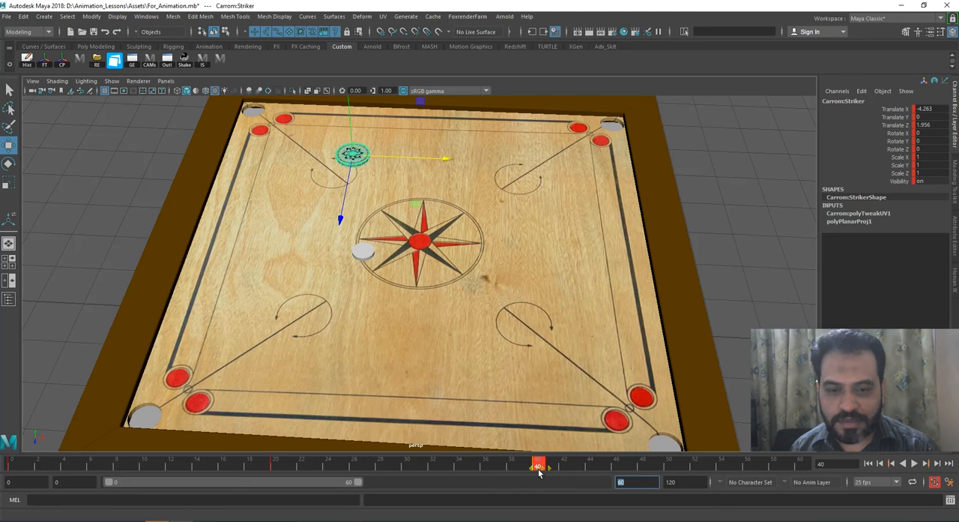
pyautogui.hotkey('alt', 'v')
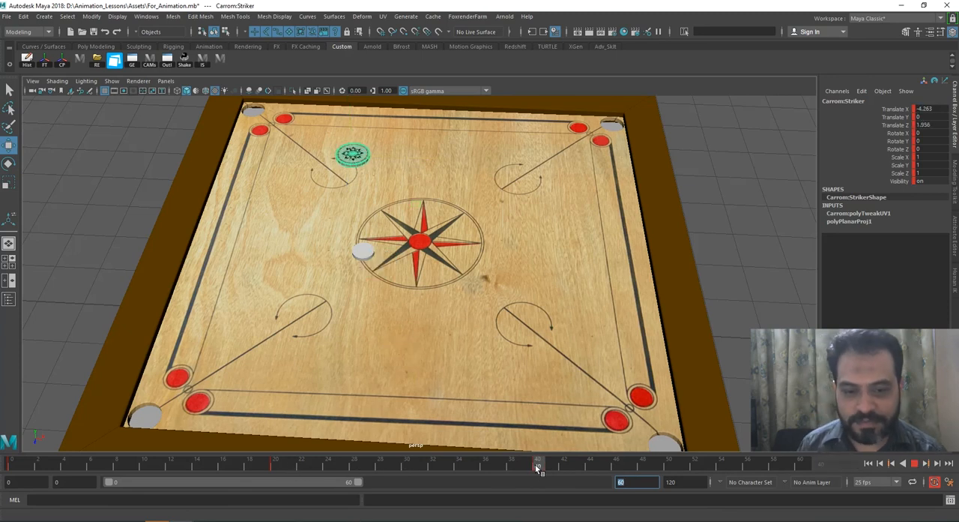
pyautogui.moveTo(539, 466); pyautogui.dragTo(473, 468)
pyautogui.moveTo(397, 466); pyautogui.dragTo(11, 463)
pyautogui.click(913, 464)
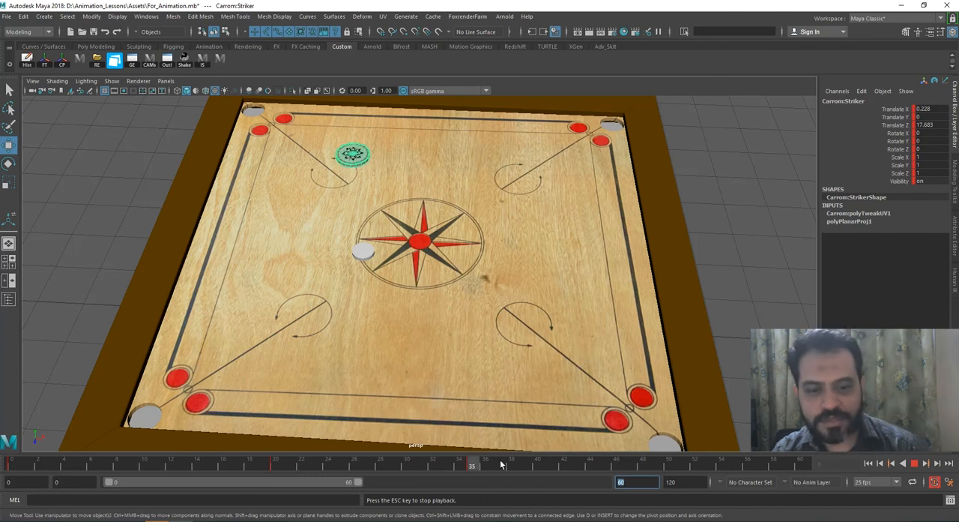
pyautogui.click(916, 464)
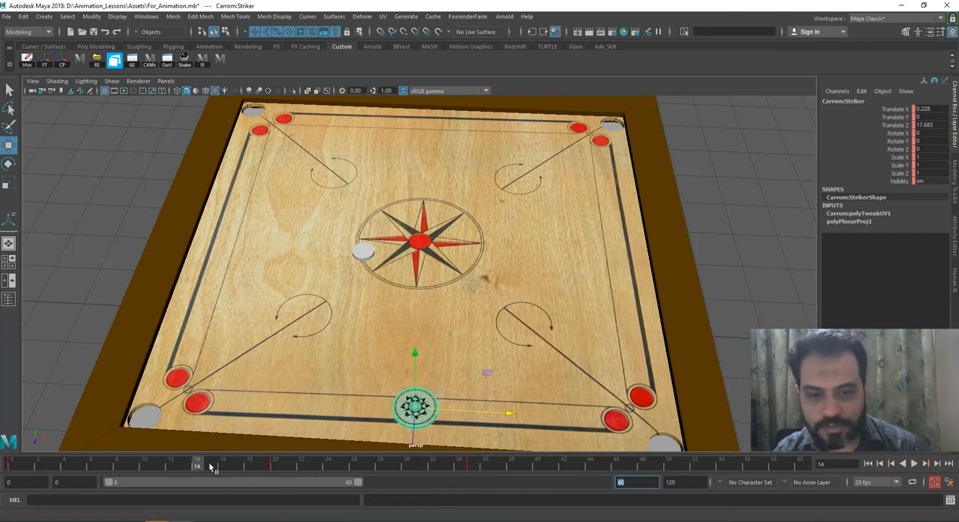
# Step: Scrub to frame 27, where the striker reaches the white coin, and select the coin
pyautogui.click(276, 466)
pyautogui.moveTo(275, 466)
pyautogui.mouseDown()
pyautogui.moveTo(377, 470)
pyautogui.moveTo(277, 467)
pyautogui.moveTo(357, 473)
pyautogui.mouseUp()
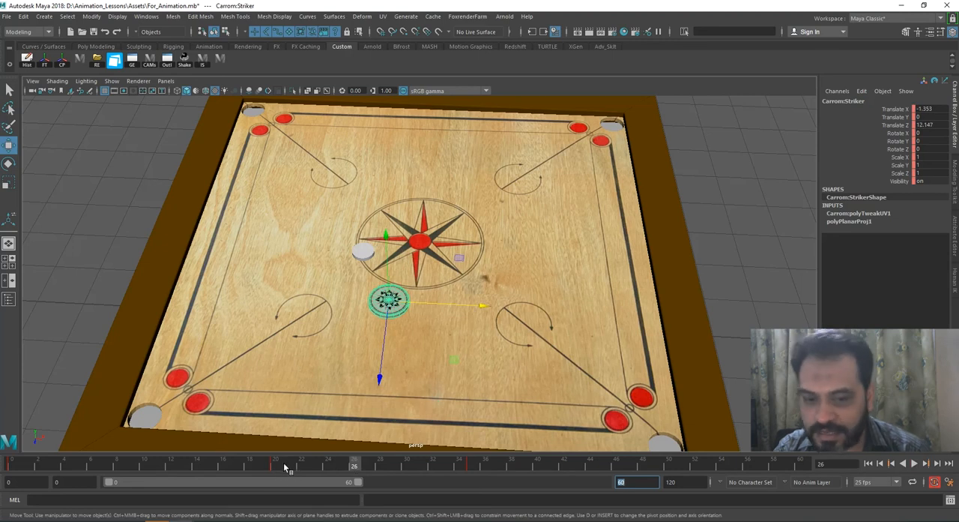
pyautogui.hotkey('alt', 'v')
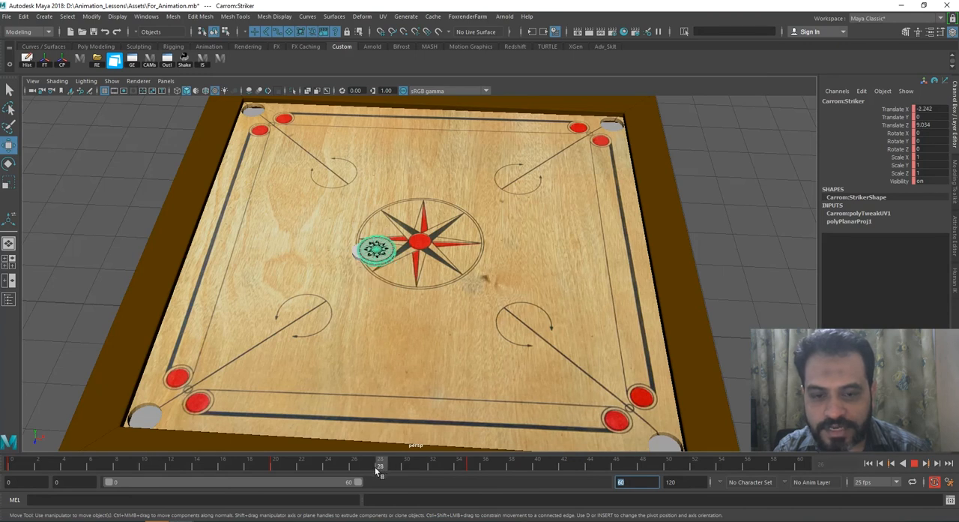
pyautogui.moveTo(378, 468); pyautogui.dragTo(370, 470)
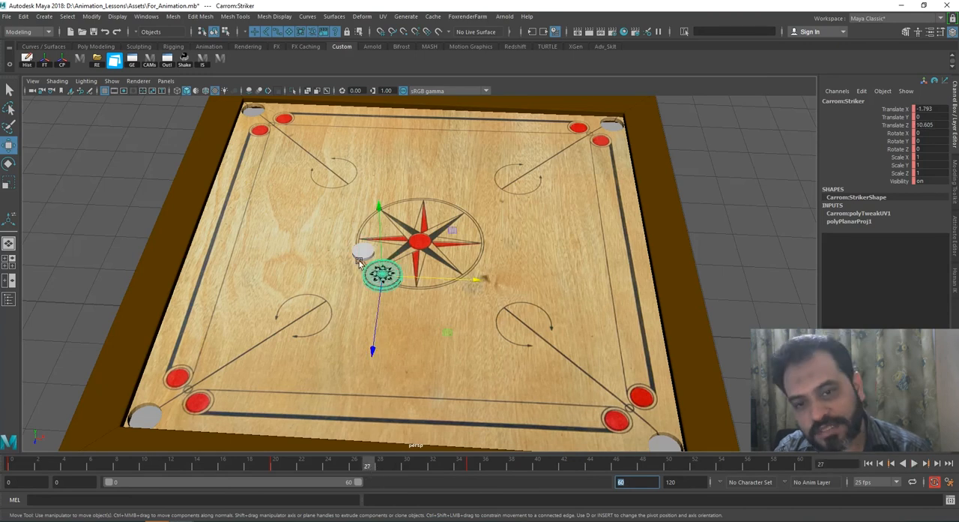
pyautogui.moveTo(370, 466); pyautogui.dragTo(371, 466)
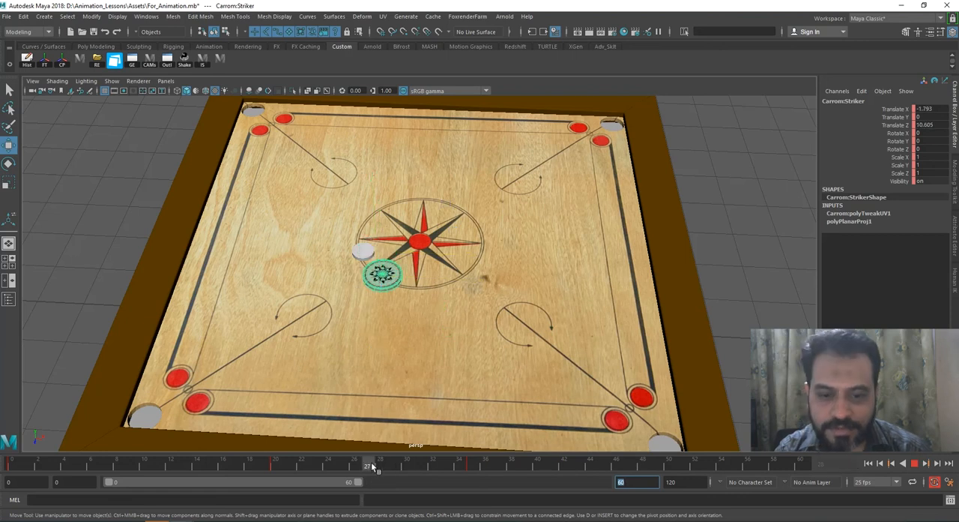
pyautogui.click(367, 254)
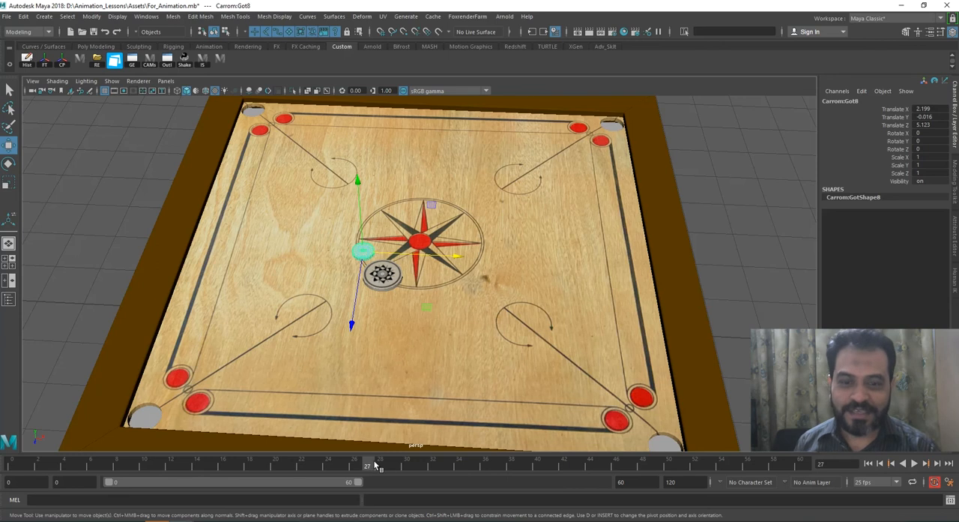
# Step: At frame 27, position the white coin against the striker's edge, at X 2.386 and Z 5.434
pyautogui.moveTo(355, 296); pyautogui.dragTo(356, 298)
pyautogui.moveTo(391, 266); pyautogui.dragTo(395, 257)
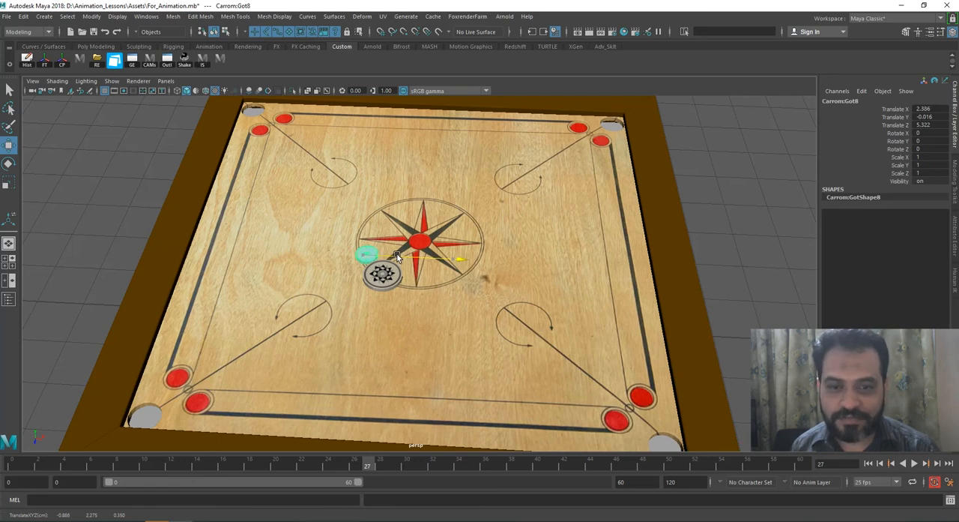
pyautogui.click(361, 276)
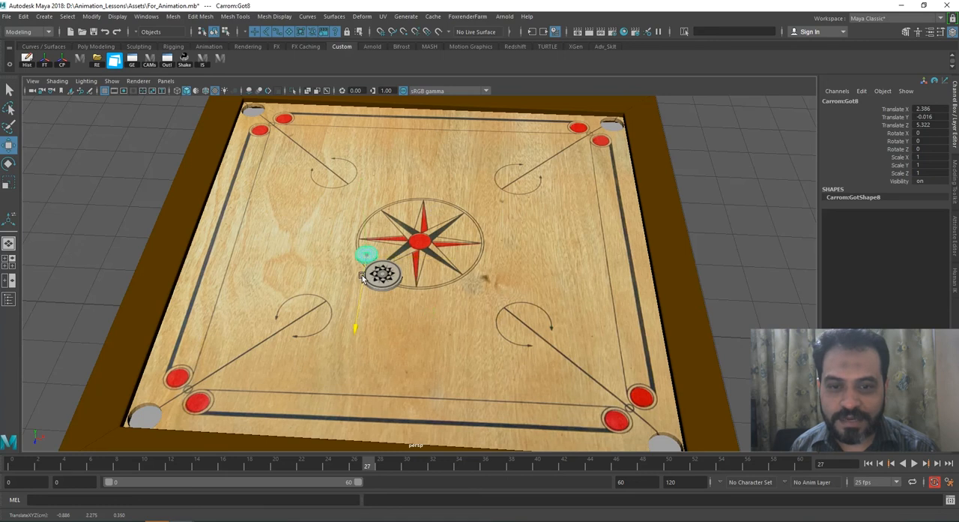
pyautogui.click(473, 289)
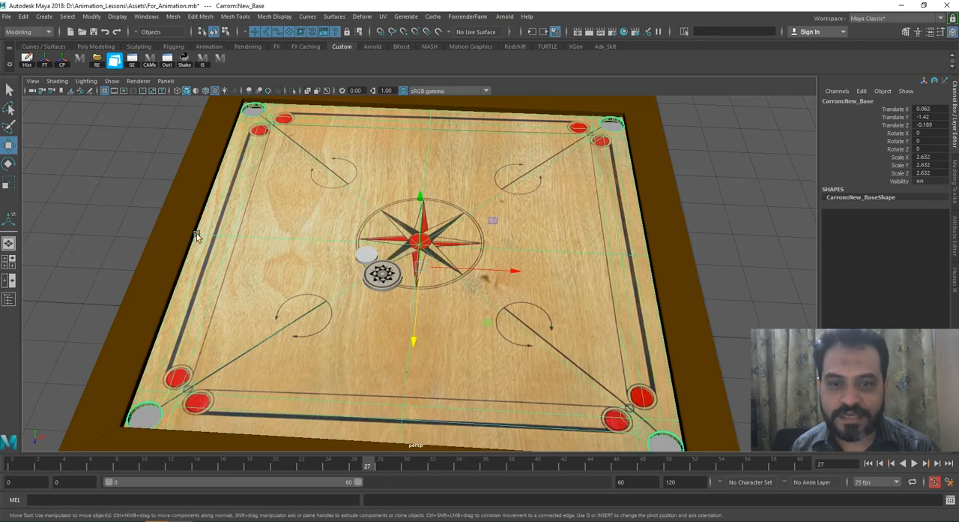
pyautogui.click(137, 197)
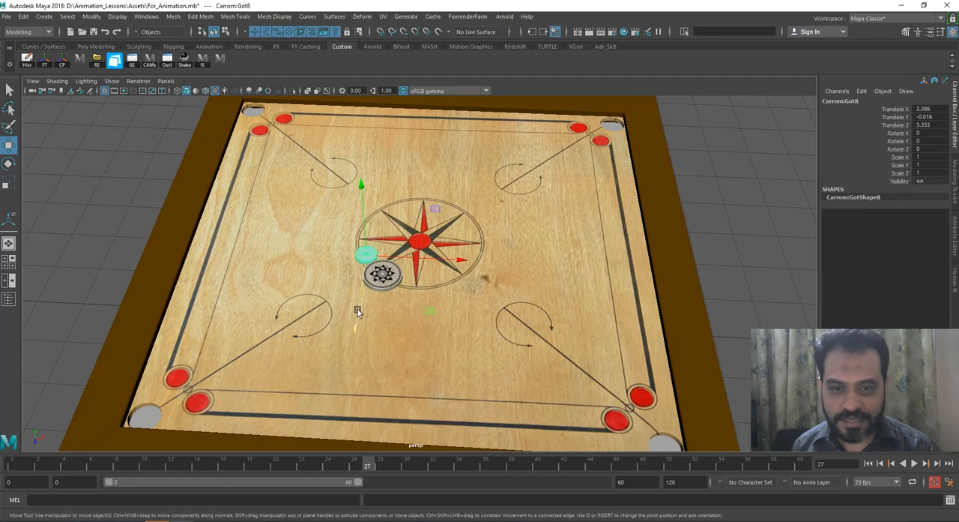
pyautogui.moveTo(358, 310); pyautogui.dragTo(385, 303)
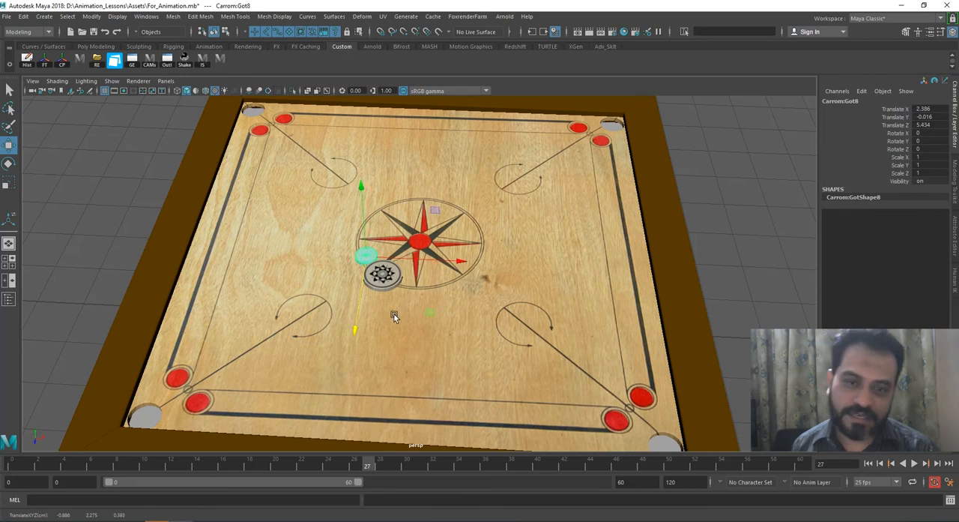
# Step: Key the coin's resting position at frames 0 and 27, and scrub the timeline to check the striker's contact
pyautogui.moveTo(366, 462)
pyautogui.mouseDown()
pyautogui.moveTo(214, 465)
pyautogui.moveTo(371, 463)
pyautogui.mouseUp()
pyautogui.click(109, 169)
pyautogui.click(365, 252)
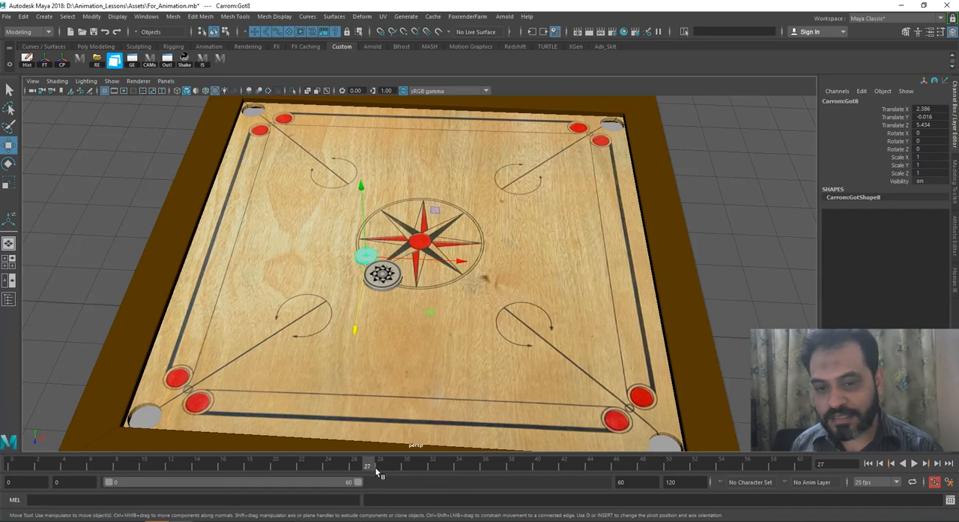
pyautogui.press('s')
pyautogui.hotkey('alt', 'shift', 'v')
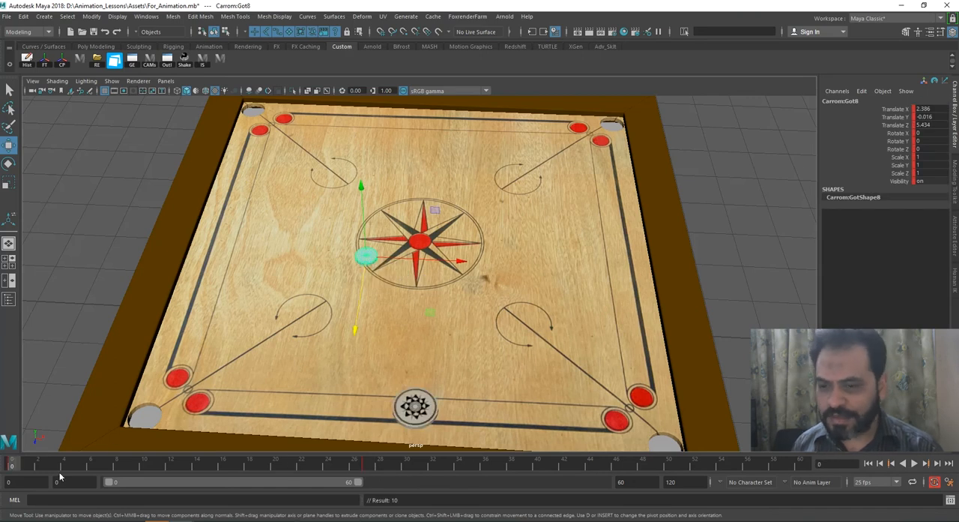
pyautogui.moveTo(42, 463); pyautogui.dragTo(367, 465)
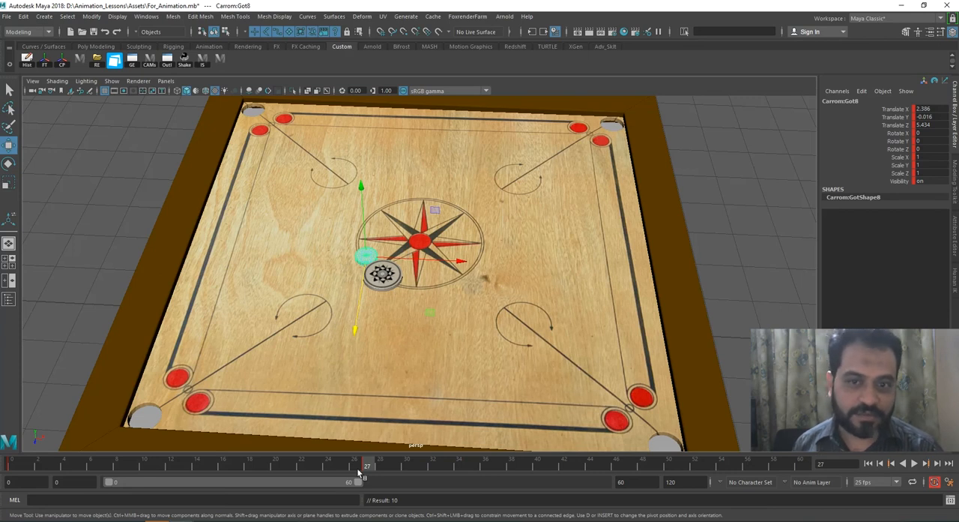
pyautogui.moveTo(329, 469); pyautogui.dragTo(372, 466)
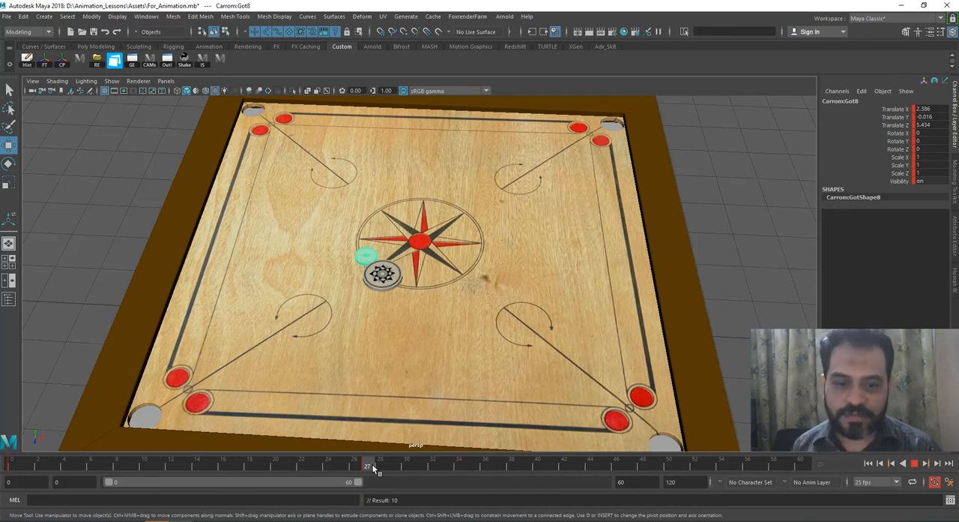
# Step: At frame 32, move the coin into the far-left corner pocket at X -5.349, Z -5.786, and play the shot from the start
pyautogui.moveTo(373, 464); pyautogui.dragTo(436, 462)
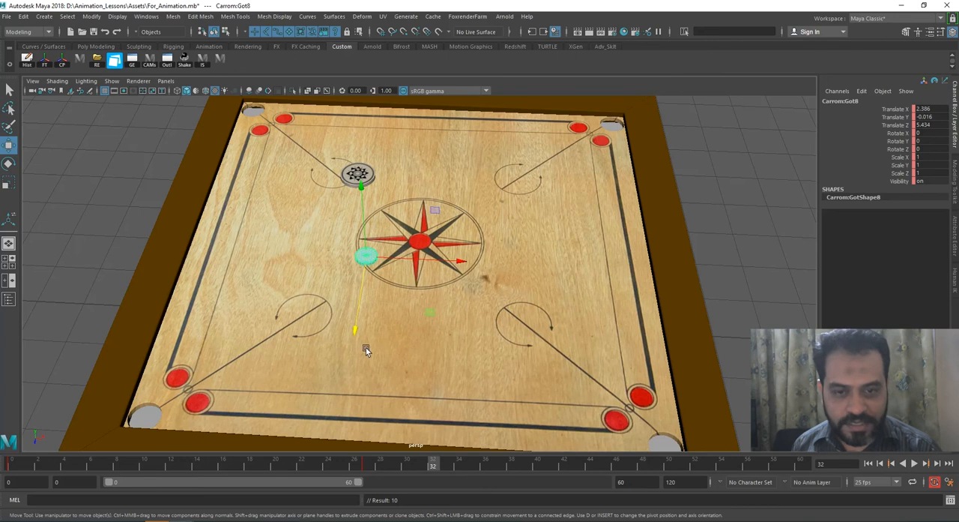
pyautogui.moveTo(358, 318); pyautogui.dragTo(248, 124)
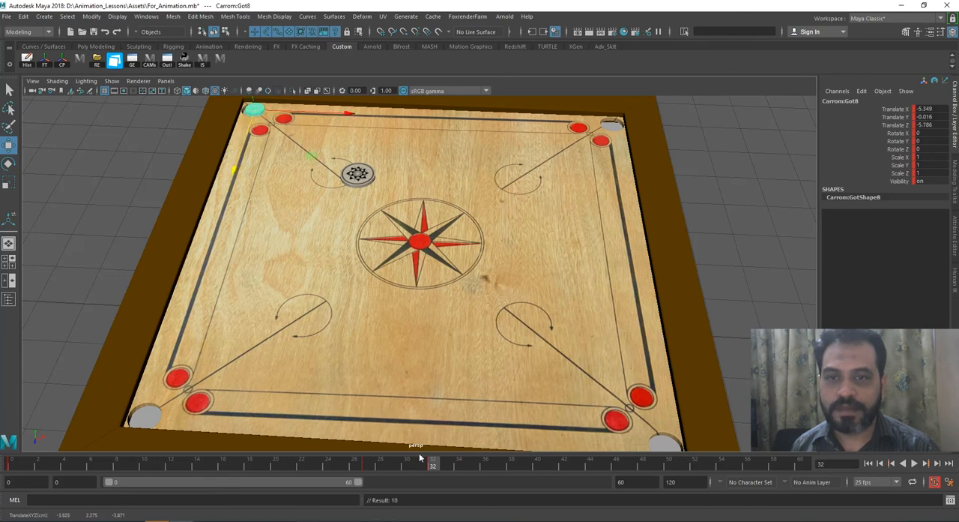
pyautogui.moveTo(347, 464); pyautogui.dragTo(11, 471)
pyautogui.click(914, 465)
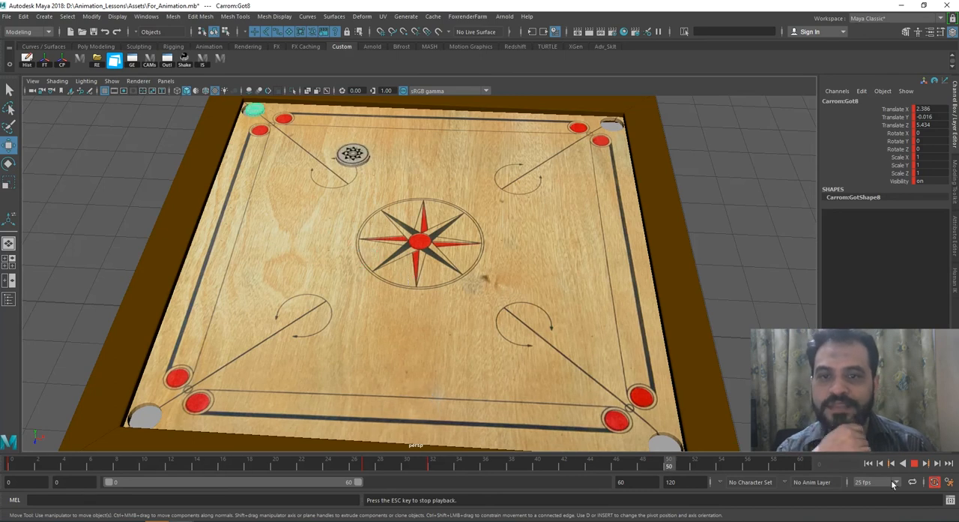
# Step: Shift the coin's pocket key from frame 32 to frame 36 and play the animation
pyautogui.click(430, 464)
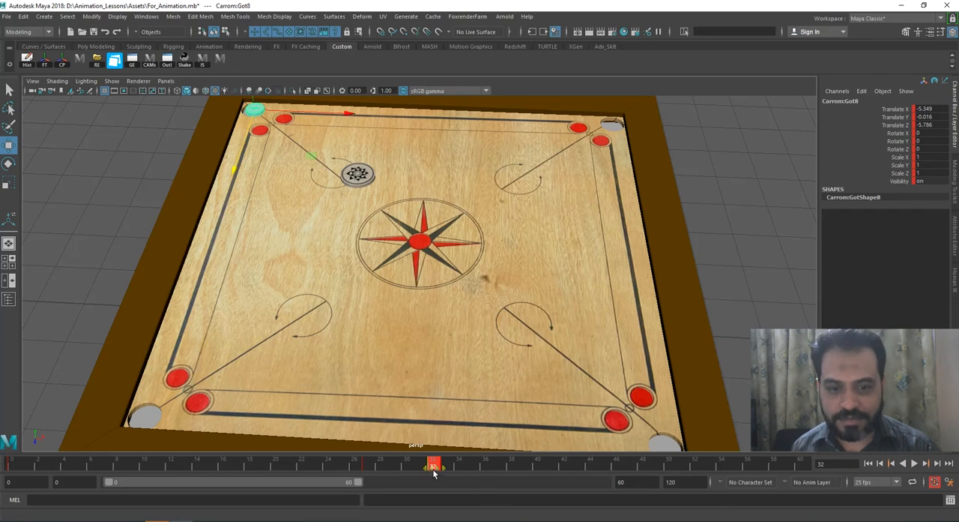
pyautogui.moveTo(440, 469); pyautogui.dragTo(488, 466)
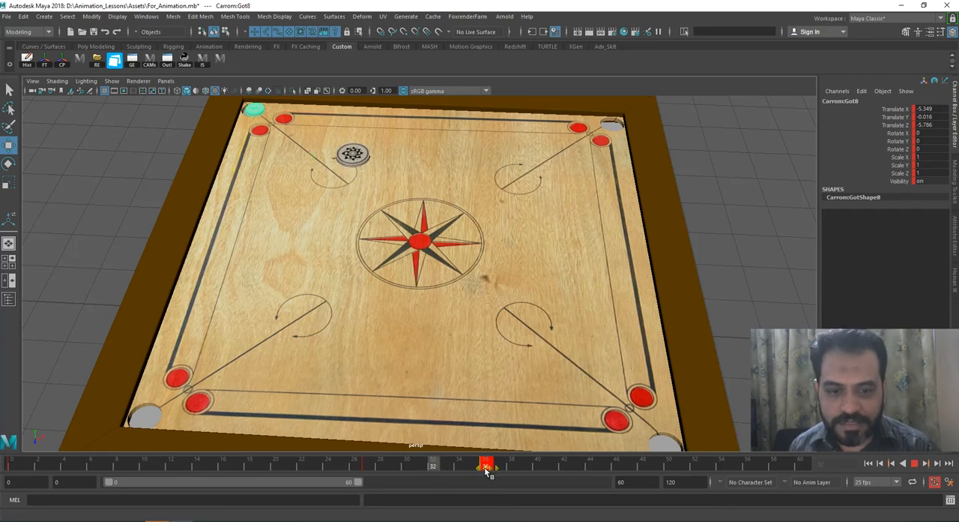
pyautogui.hotkey('alt', 'v')
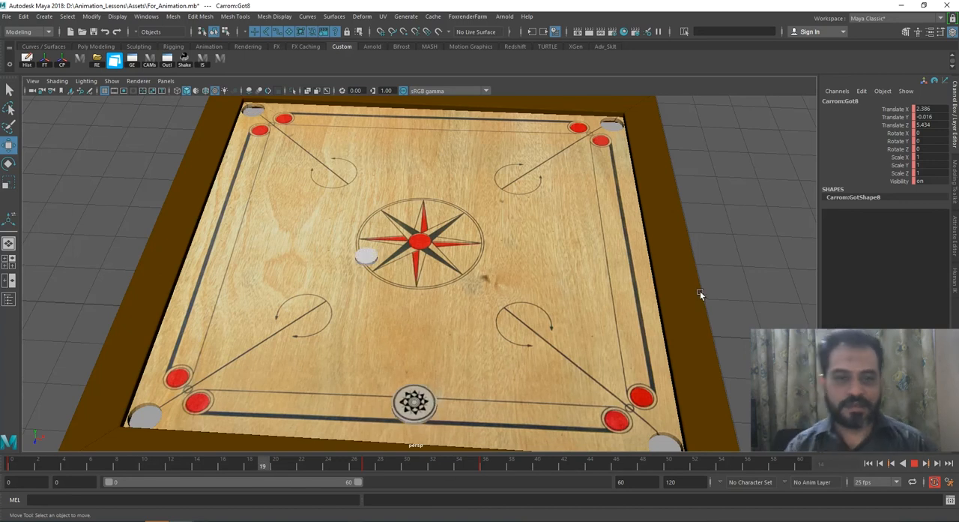
pyautogui.click(914, 463)
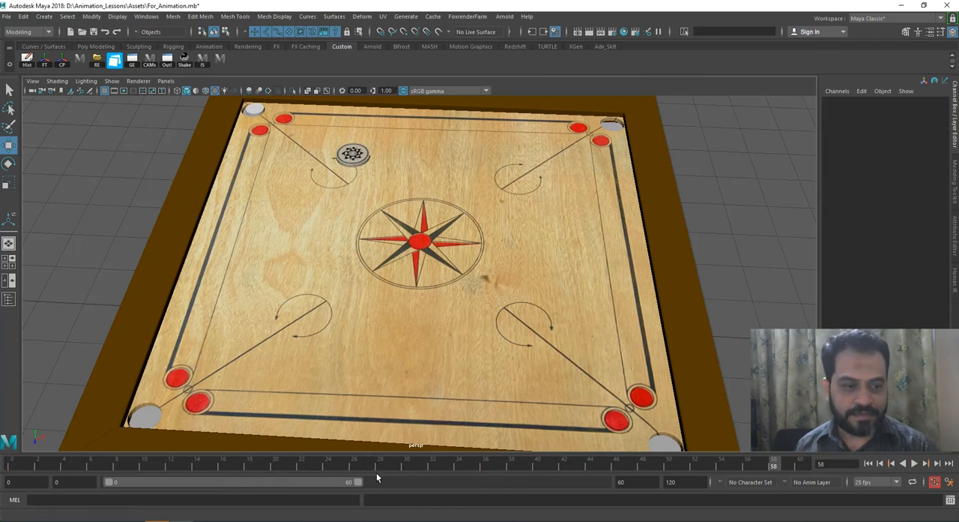
# Step: Select the coin and delete its pocket key at frame 36
pyautogui.click(408, 463)
pyautogui.click(333, 212)
pyautogui.moveTo(362, 463); pyautogui.dragTo(481, 466)
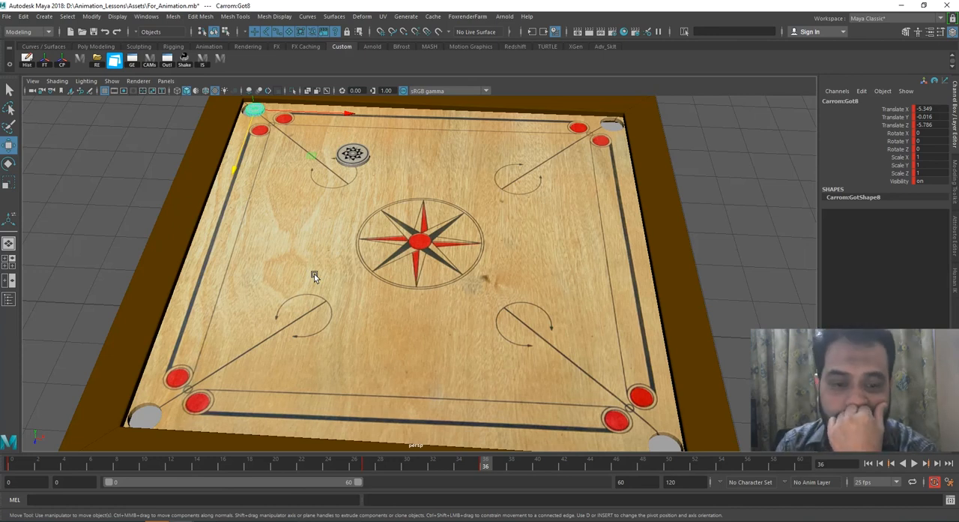
pyautogui.rightClick(487, 464)
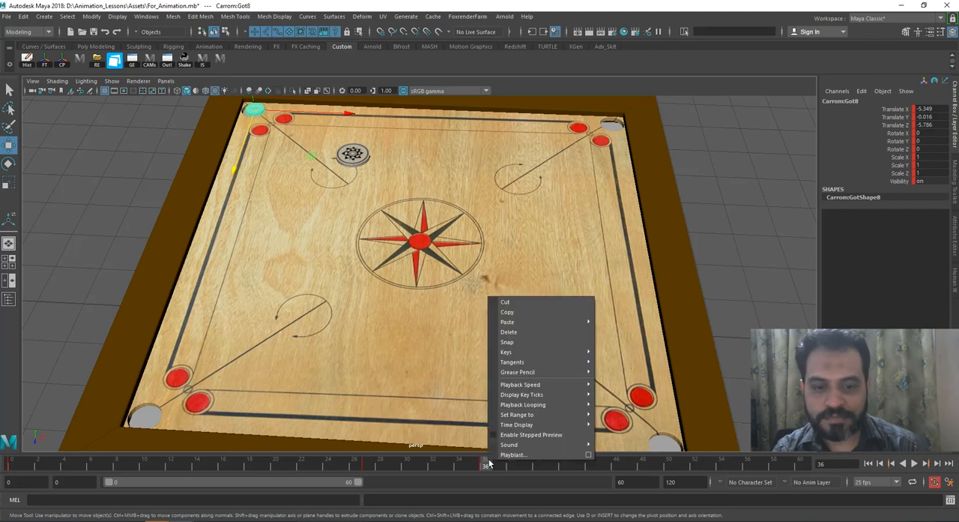
pyautogui.click(538, 332)
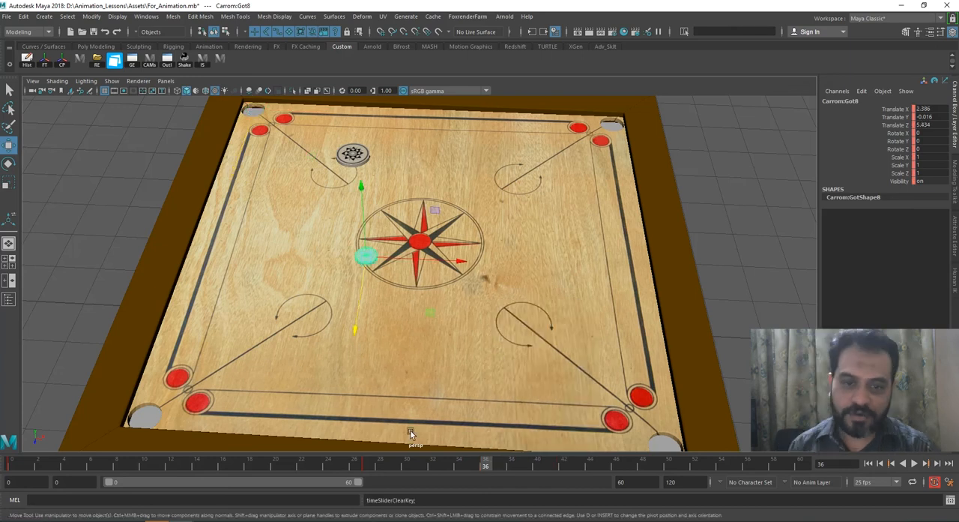
# Step: At frame 36, move the coin from the striker's contact point into the far-left corner pocket, at X -5.395 and Z -5.837
pyautogui.click(368, 465)
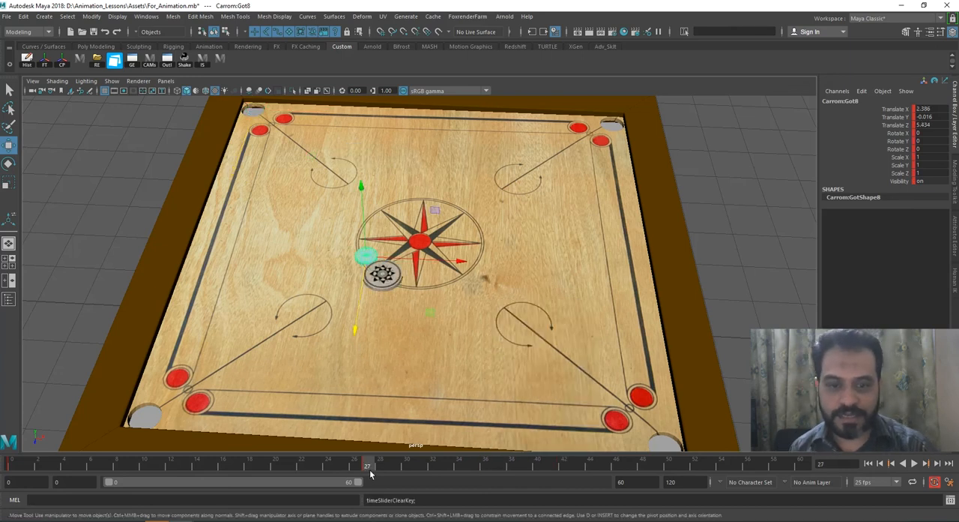
pyautogui.hotkey('alt', 'v')
pyautogui.moveTo(483, 465); pyautogui.dragTo(484, 465)
pyautogui.moveTo(358, 291); pyautogui.dragTo(362, 171)
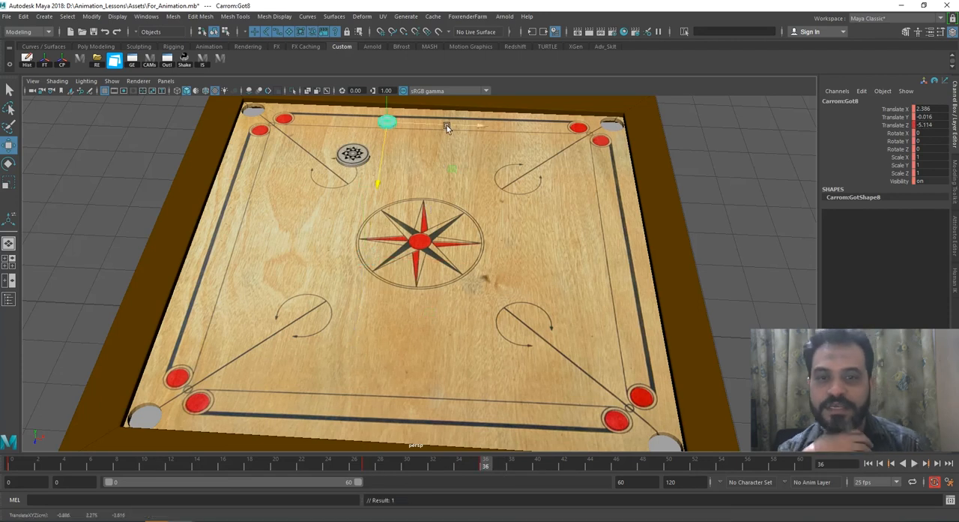
pyautogui.moveTo(438, 128); pyautogui.dragTo(304, 121)
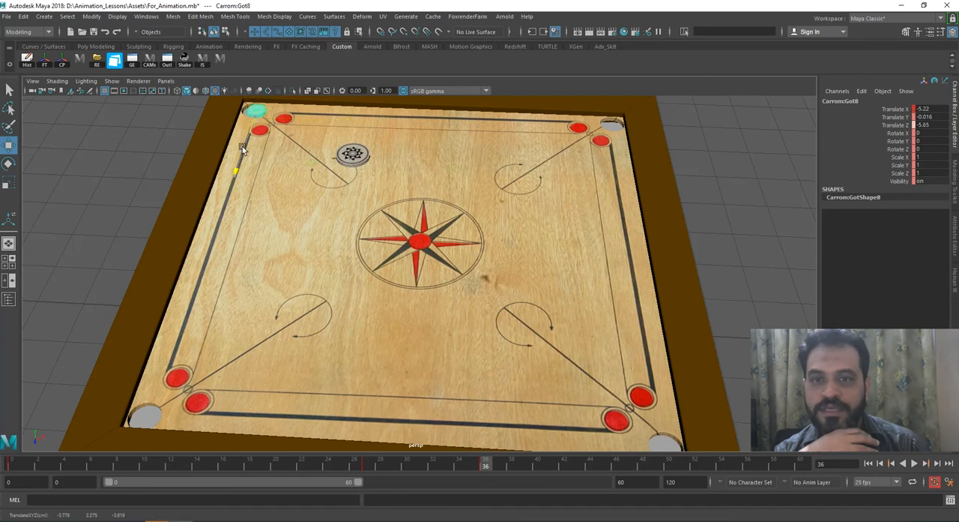
pyautogui.moveTo(291, 109); pyautogui.dragTo(248, 135)
# Step: Play the shot from before the hit and inspect the coin's arrival in the pocket at frame 36
pyautogui.moveTo(361, 464); pyautogui.dragTo(129, 464)
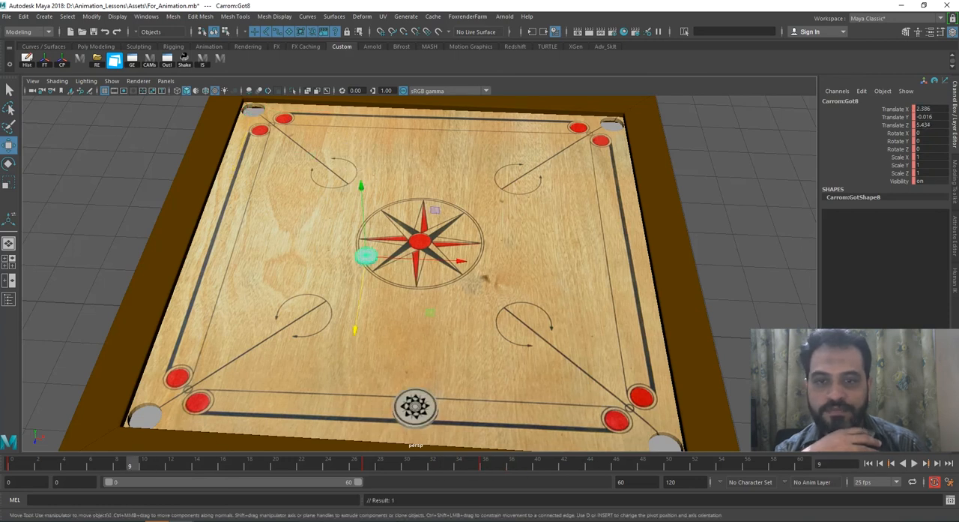
pyautogui.hotkey('alt', 'v')
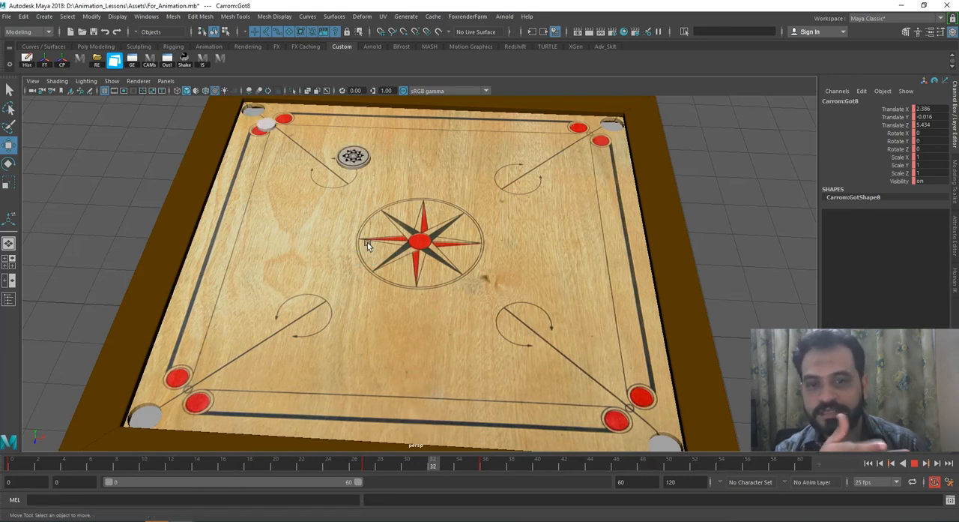
pyautogui.click(915, 466)
pyautogui.moveTo(436, 467); pyautogui.dragTo(485, 467)
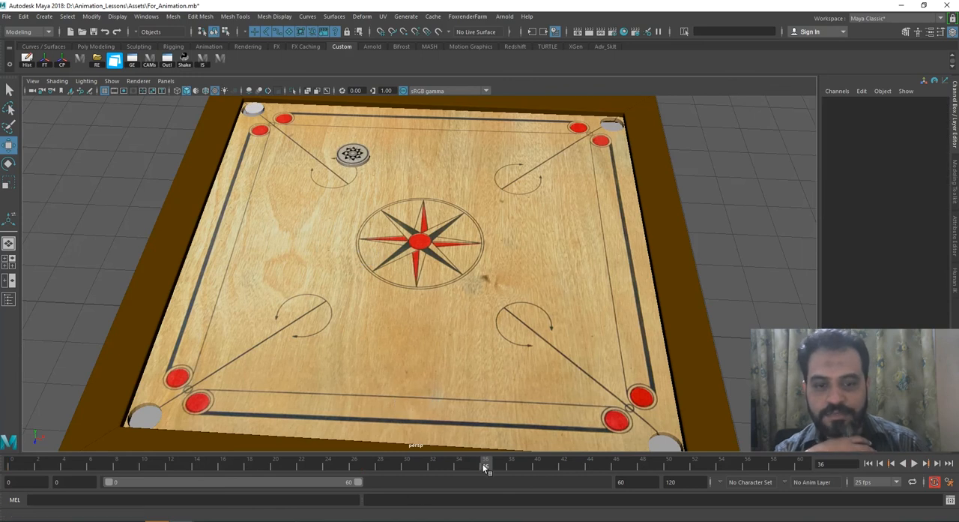
pyautogui.click(253, 110)
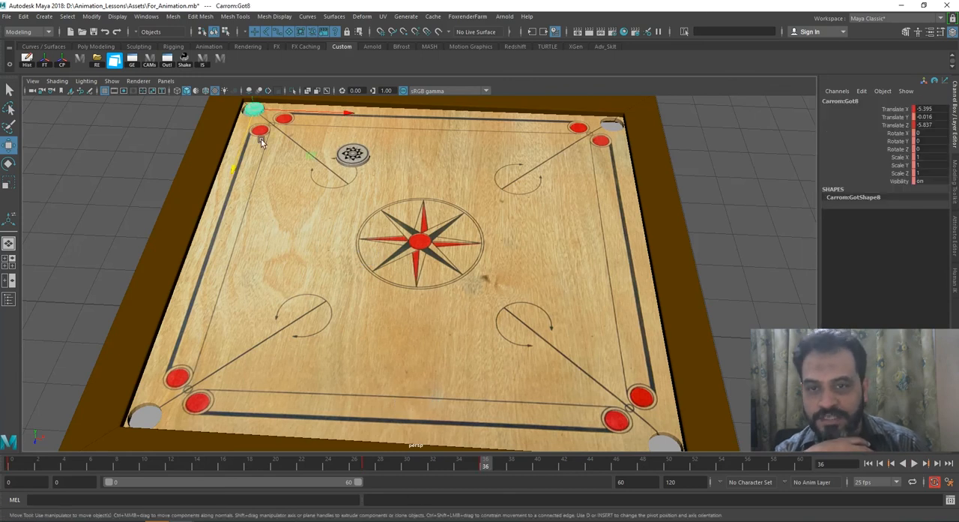
pyautogui.hotkey('alt', 'v')
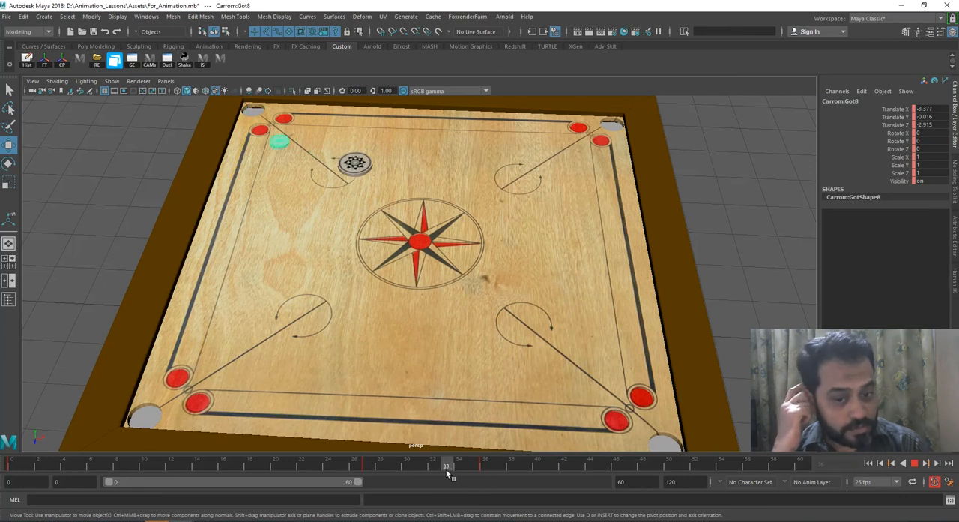
# Step: At frame 39, lower the coin through the corner pocket to Y -1.269
pyautogui.moveTo(444, 470); pyautogui.dragTo(482, 473)
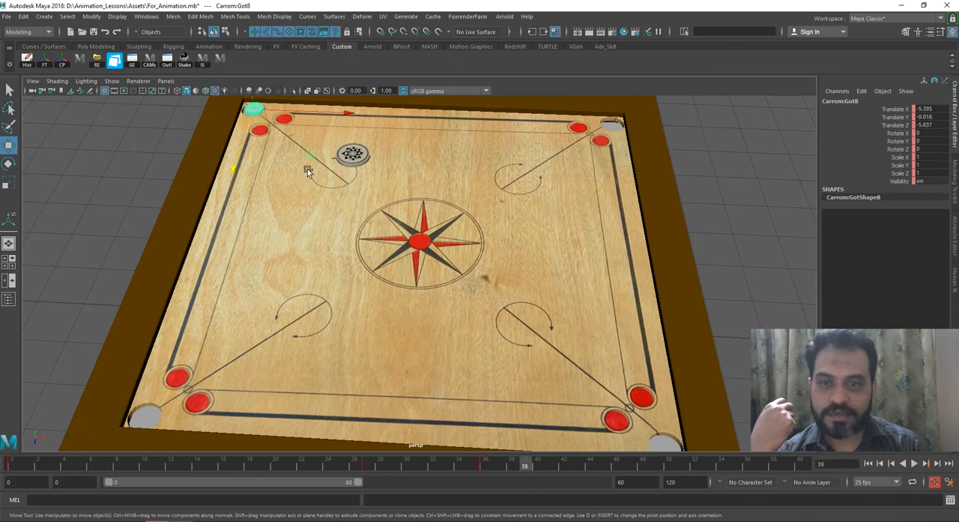
pyautogui.keyDown('alt'); pyautogui.moveTo(394, 237); pyautogui.dragTo(379, 231, button='right'); pyautogui.keyUp('alt')
pyautogui.keyDown('alt'); pyautogui.moveTo(377, 229); pyautogui.dragTo(377, 243, button='middle'); pyautogui.keyUp('alt')
pyautogui.keyDown('alt'); pyautogui.moveTo(376, 243); pyautogui.dragTo(364, 236, button='right'); pyautogui.keyUp('alt')
pyautogui.moveTo(266, 104); pyautogui.dragTo(269, 121)
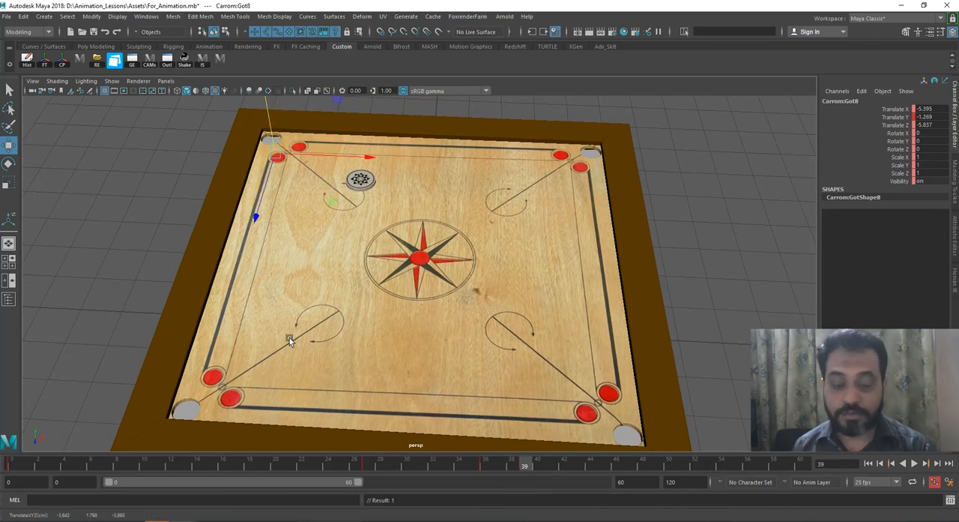
# Step: Review the coin's drop by comparing its positions at frames 27, 36 and 39
pyautogui.moveTo(359, 467); pyautogui.dragTo(367, 466)
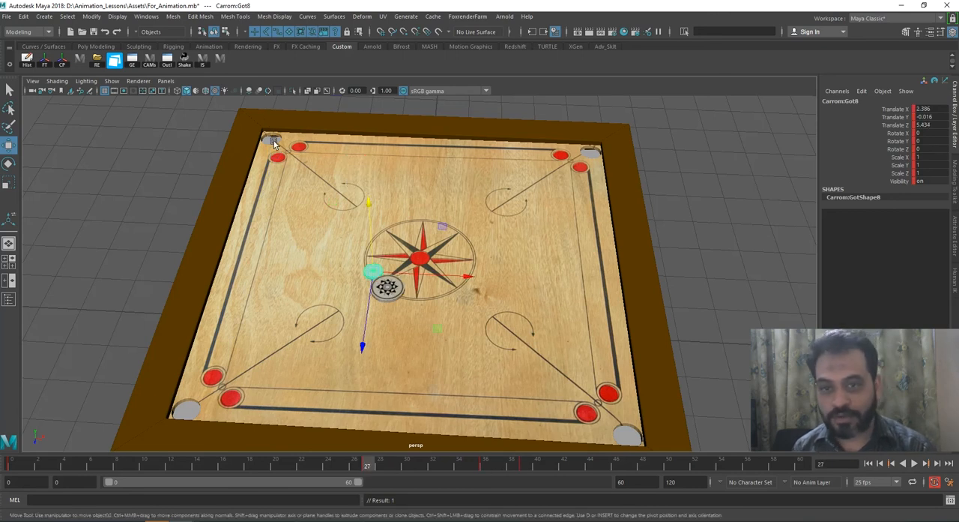
pyautogui.click(526, 466)
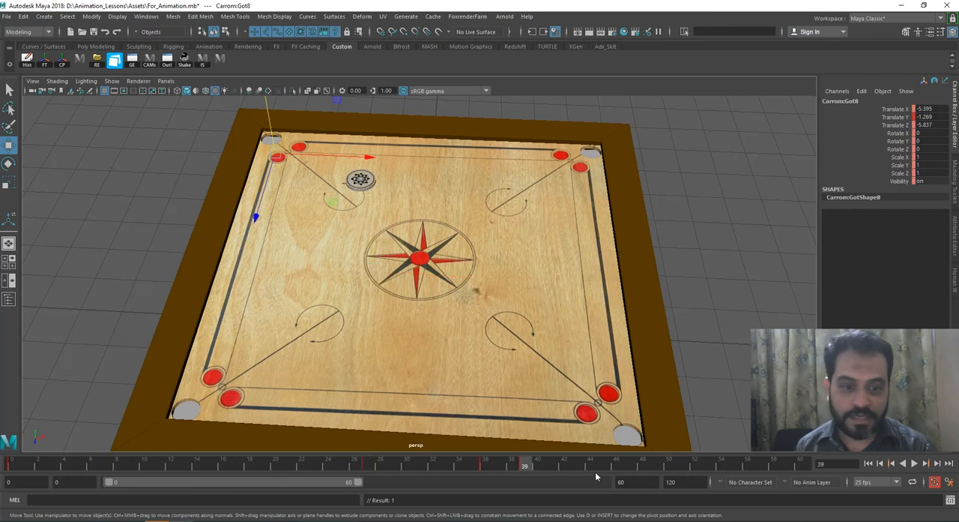
pyautogui.moveTo(571, 470); pyautogui.dragTo(426, 466)
pyautogui.click(483, 464)
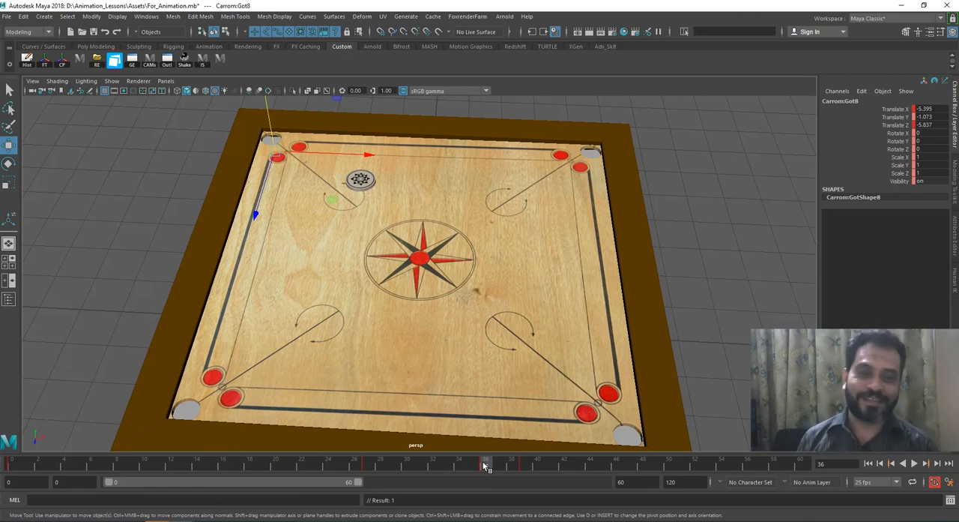
# Step: Delete the coin's drop key at frame 39
pyautogui.moveTo(484, 466); pyautogui.dragTo(525, 465)
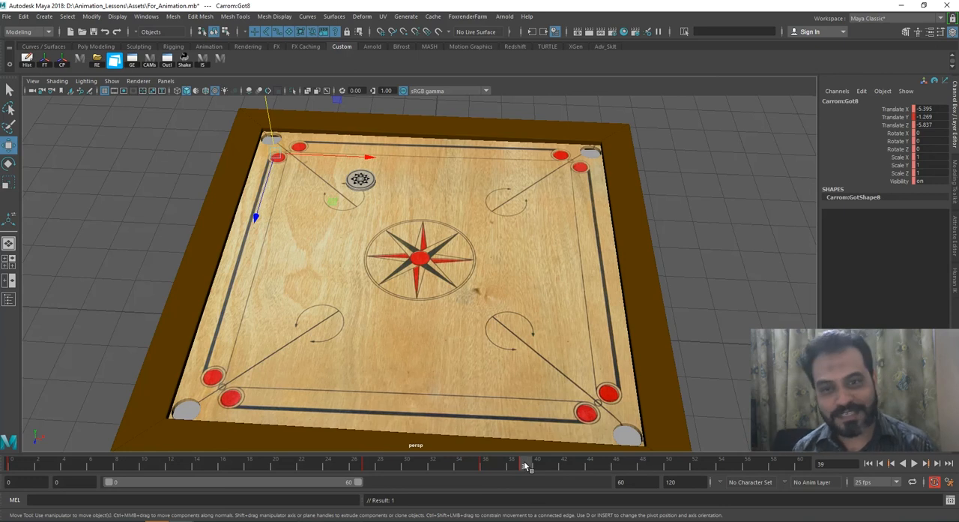
pyautogui.rightClick(525, 465)
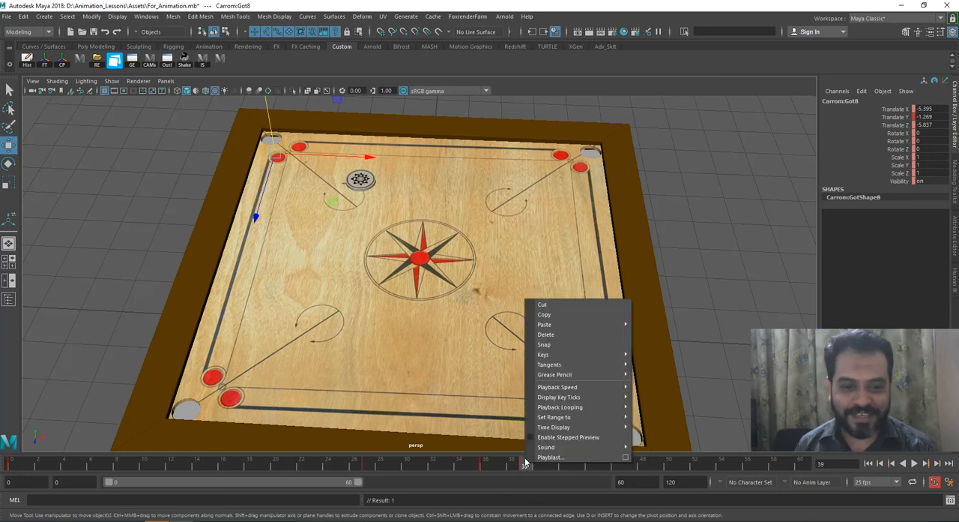
pyautogui.click(565, 334)
# Step: Play the shot and scrub up to frame 39 to review the coin travelling into the pocket
pyautogui.moveTo(455, 465)
pyautogui.mouseDown()
pyautogui.moveTo(404, 465)
pyautogui.moveTo(470, 465)
pyautogui.mouseUp()
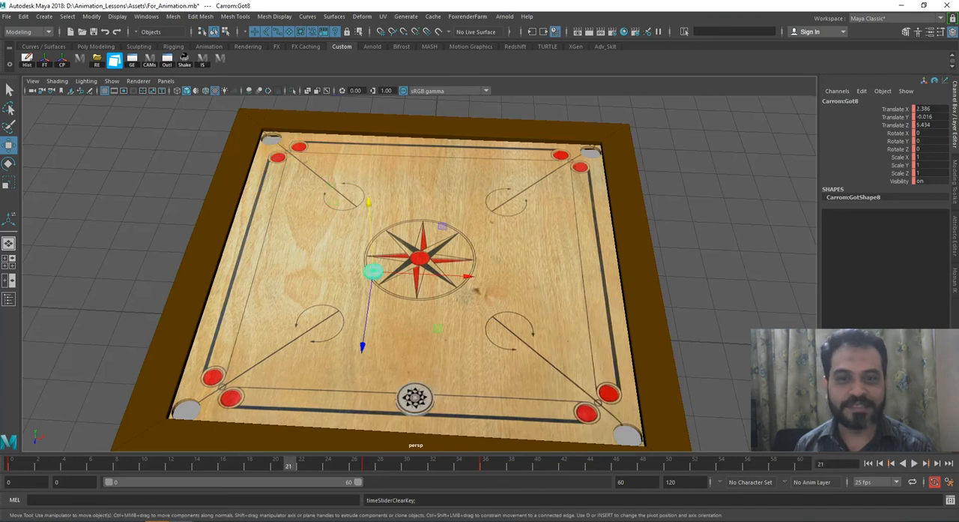
pyautogui.click(914, 462)
pyautogui.moveTo(331, 466); pyautogui.dragTo(528, 468)
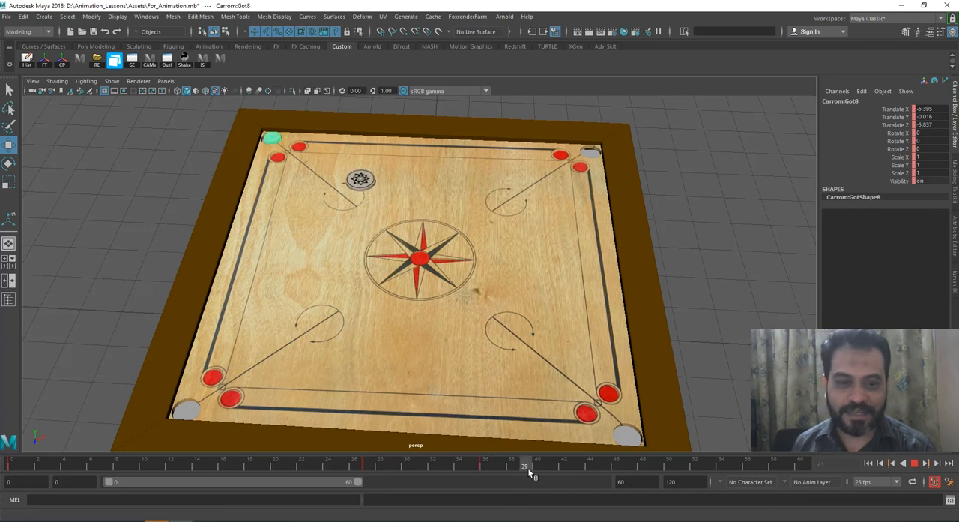
# Step: At frame 40, lower the coin through the corner pocket to Y -1.322 and compare it with frame 36
pyautogui.press('w')
pyautogui.moveTo(380, 459); pyautogui.dragTo(530, 461)
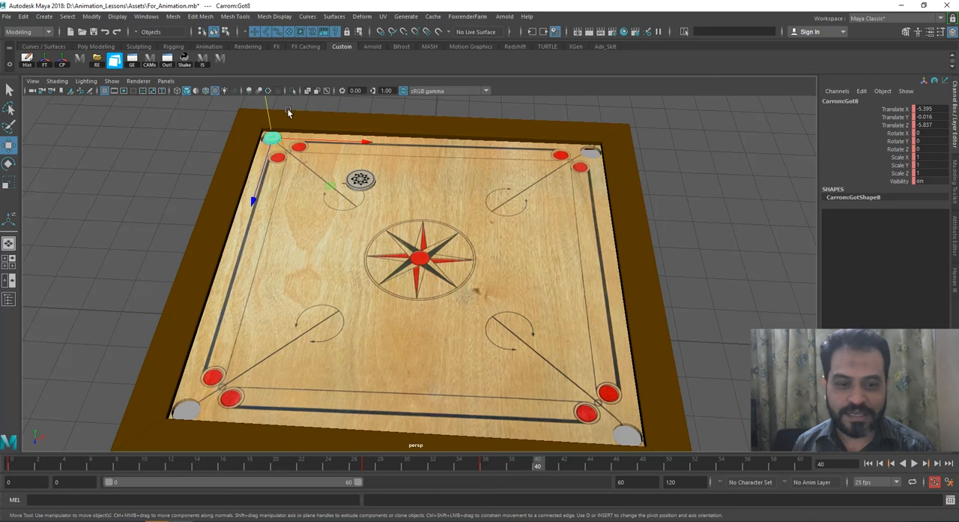
pyautogui.moveTo(266, 106); pyautogui.dragTo(267, 123)
pyautogui.moveTo(366, 461); pyautogui.dragTo(480, 472)
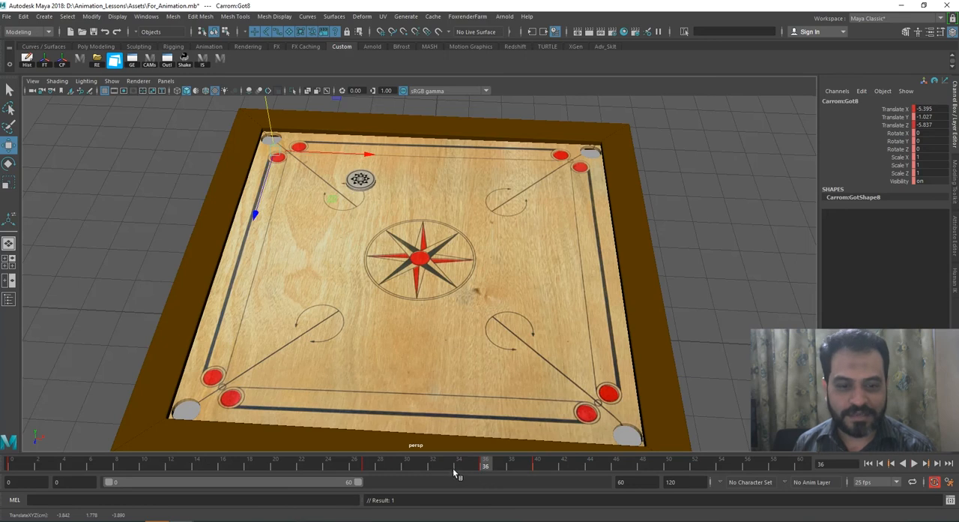
pyautogui.click(540, 466)
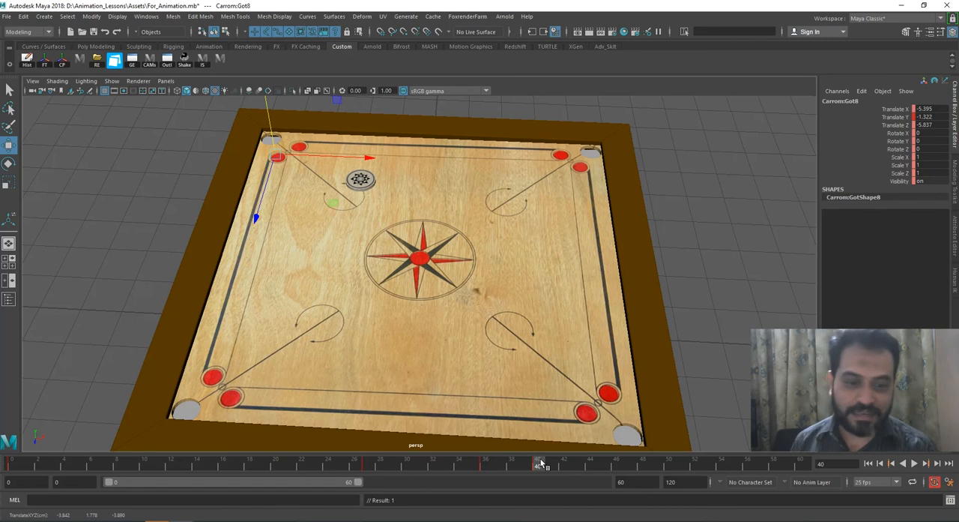
# Step: Delete the coin's drop key at frame 40 and scrub frames 27 to 36 to check its travel
pyautogui.rightClick(540, 465)
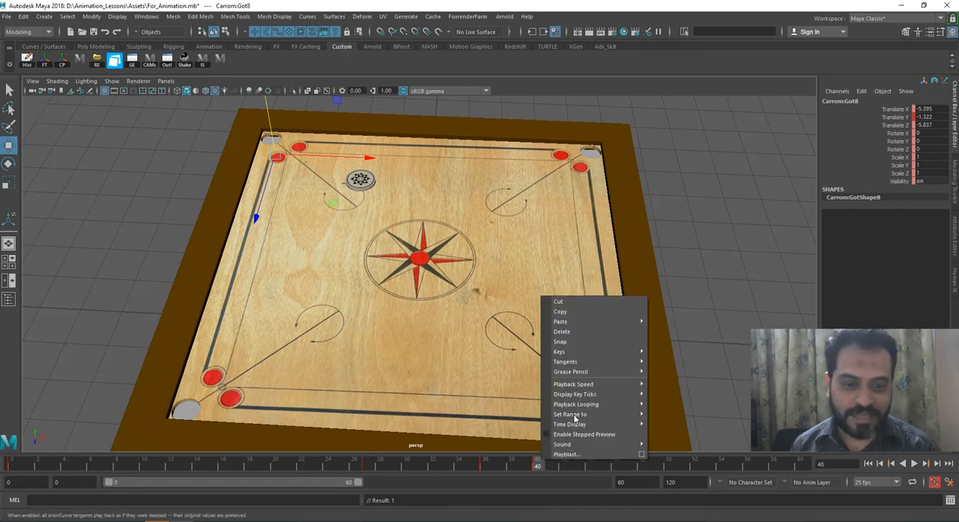
pyautogui.click(585, 331)
pyautogui.moveTo(367, 465); pyautogui.dragTo(485, 463)
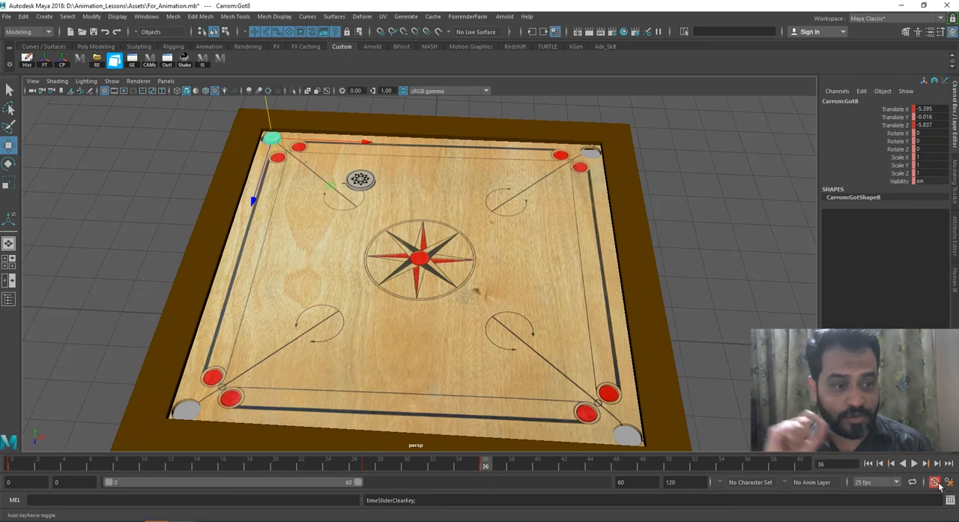
pyautogui.moveTo(373, 461); pyautogui.dragTo(485, 466)
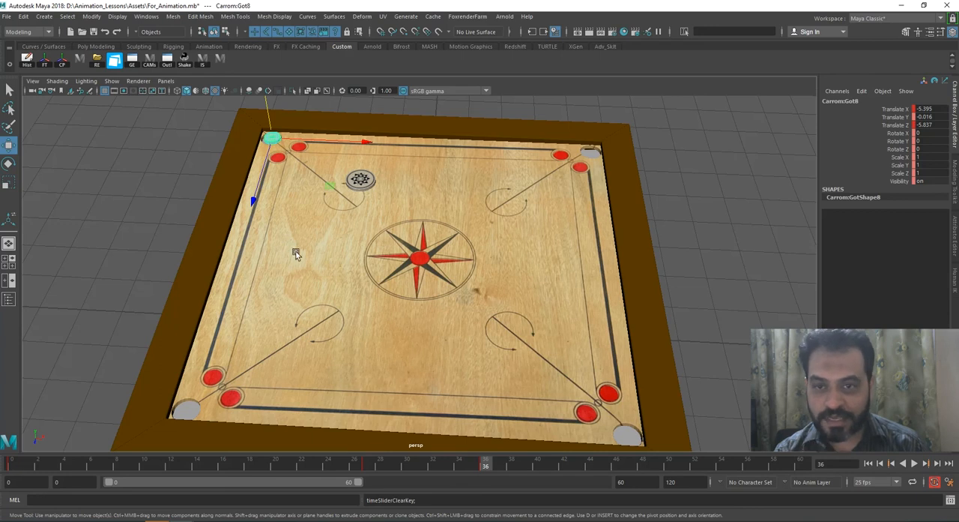
# Step: Delete the coin's pocket key at frame 36 and scrub from frame 27 back to frame 36
pyautogui.rightClick(484, 466)
pyautogui.click(535, 332)
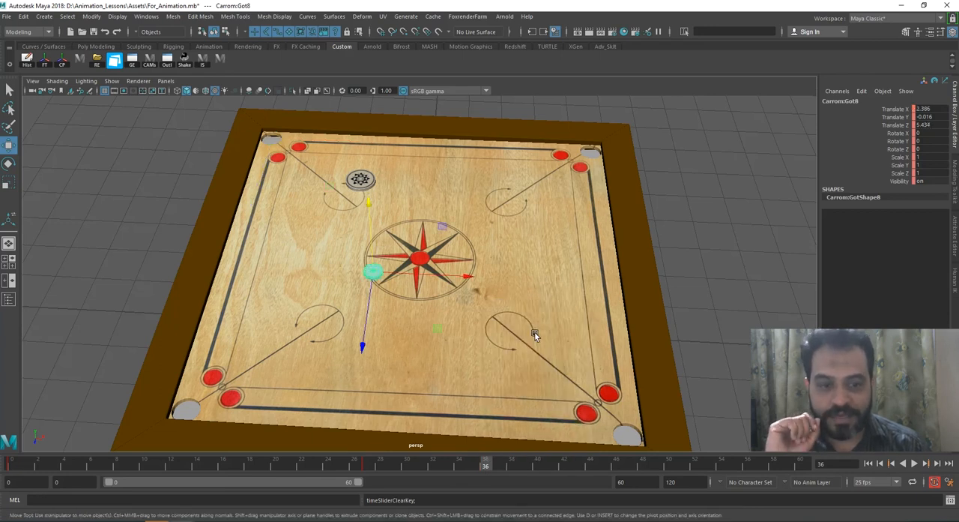
pyautogui.moveTo(390, 471); pyautogui.dragTo(480, 466)
# Step: At frame 36, move the coin along Z and X over the corner pocket, to X -5.372 and Z -5.801
pyautogui.moveTo(360, 347); pyautogui.dragTo(367, 325)
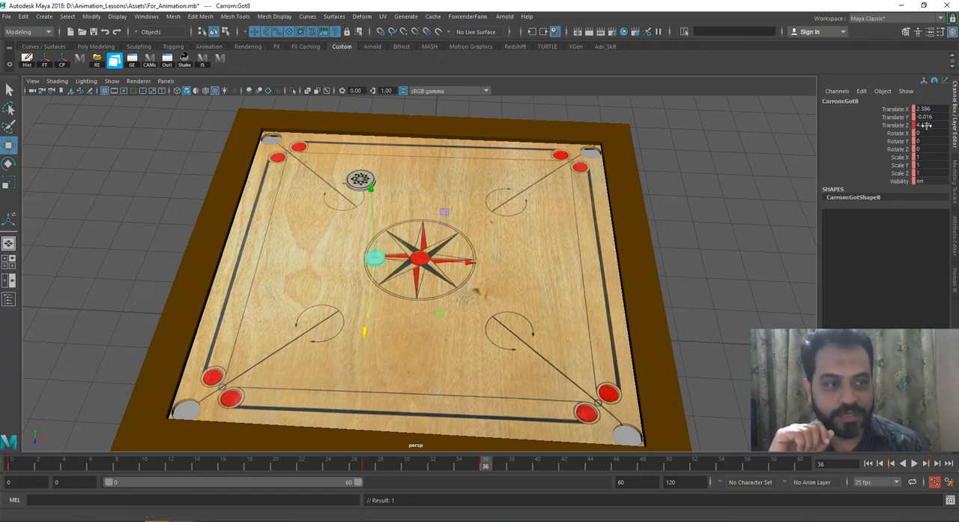
pyautogui.moveTo(368, 317); pyautogui.dragTo(382, 184, button='middle')
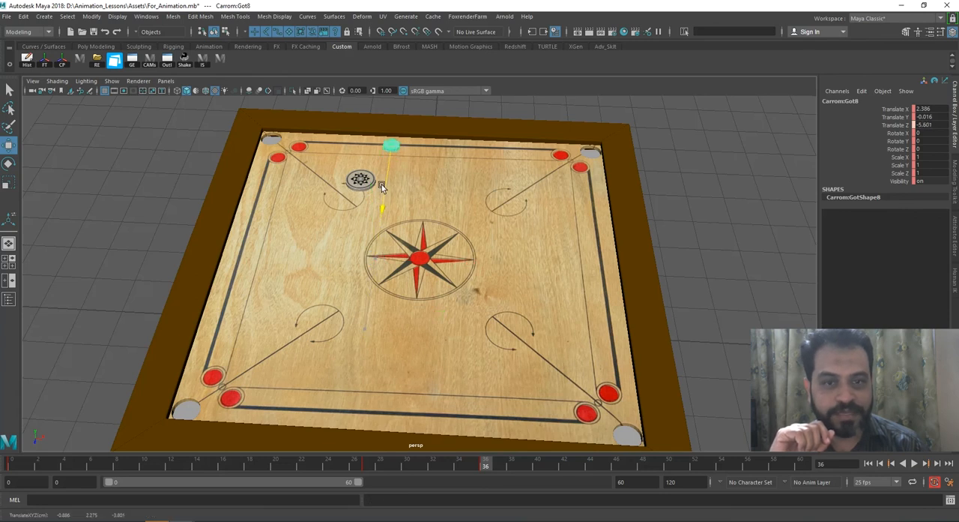
pyautogui.moveTo(381, 184); pyautogui.dragTo(381, 184)
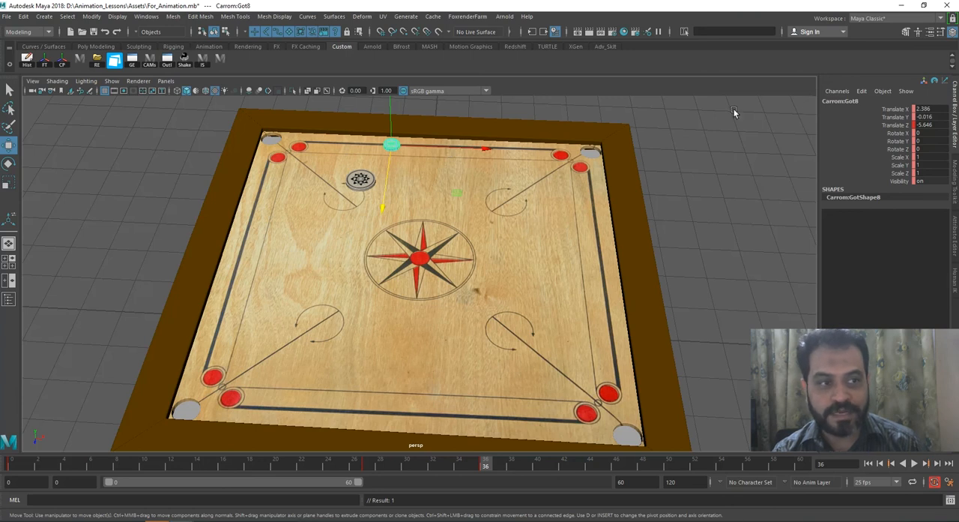
pyautogui.moveTo(489, 150); pyautogui.dragTo(368, 153)
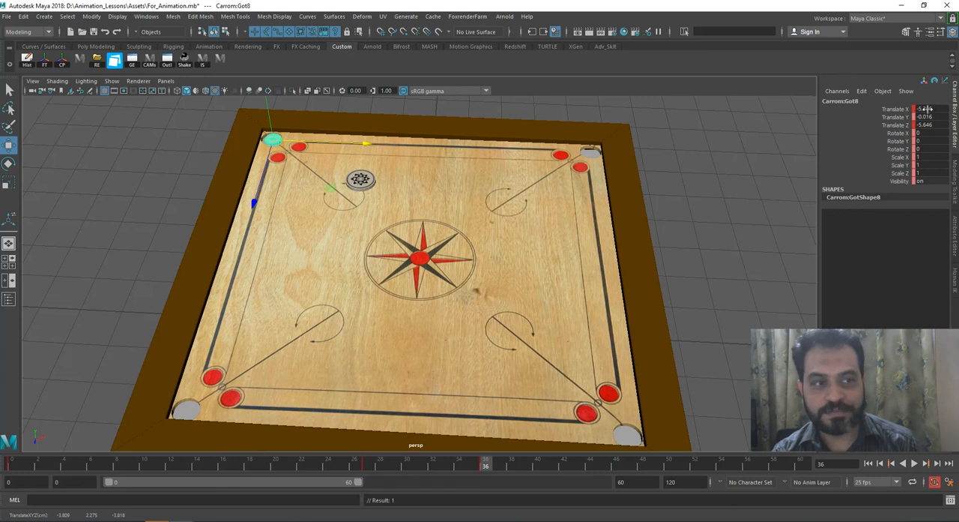
pyautogui.moveTo(265, 189); pyautogui.dragTo(263, 185)
pyautogui.moveTo(303, 144); pyautogui.dragTo(303, 143)
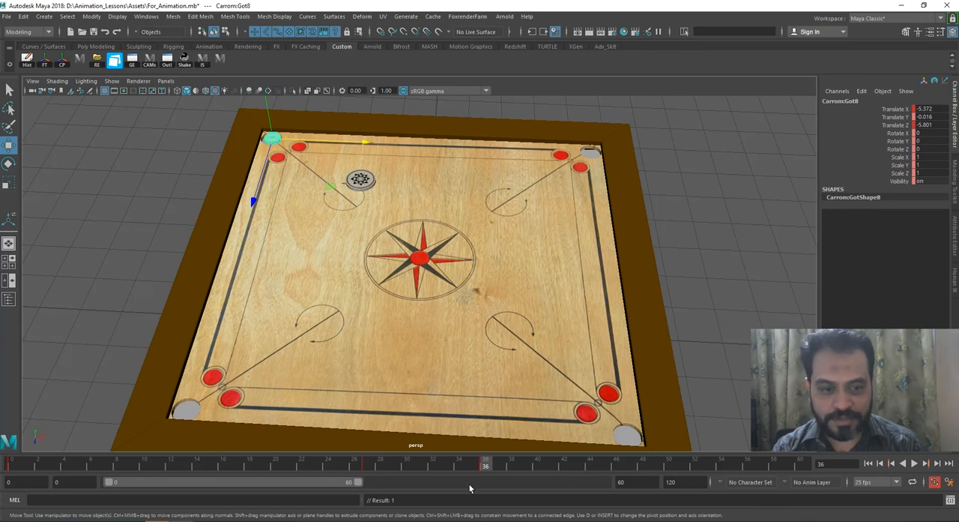
# Step: Play the shot and scrub frames 27 to 32 to examine how the coin's translate values change between the keys
pyautogui.click(371, 465)
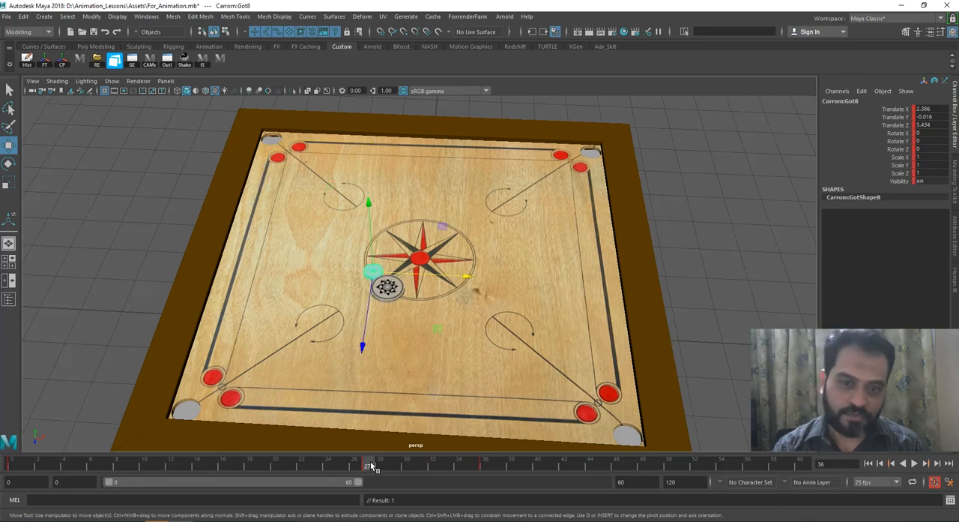
pyautogui.moveTo(376, 465); pyautogui.dragTo(406, 464)
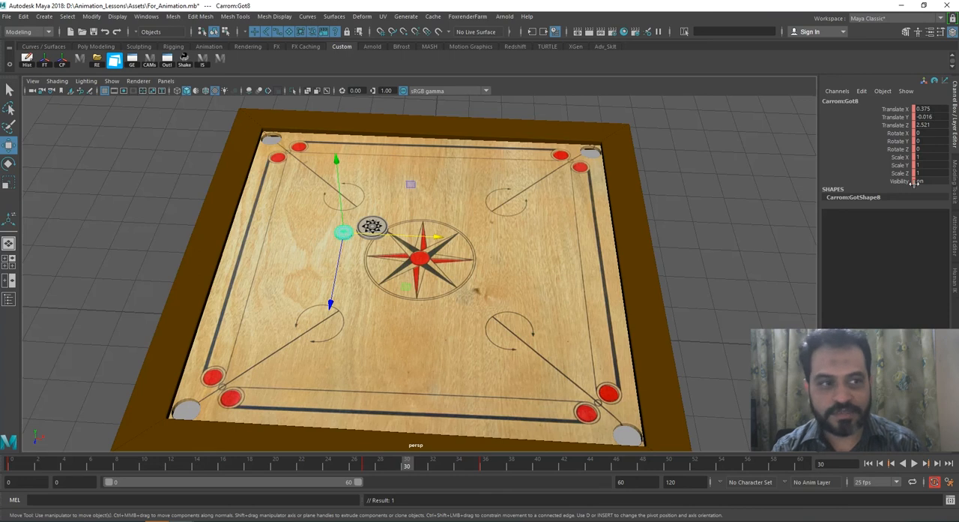
pyautogui.moveTo(404, 465); pyautogui.dragTo(433, 463)
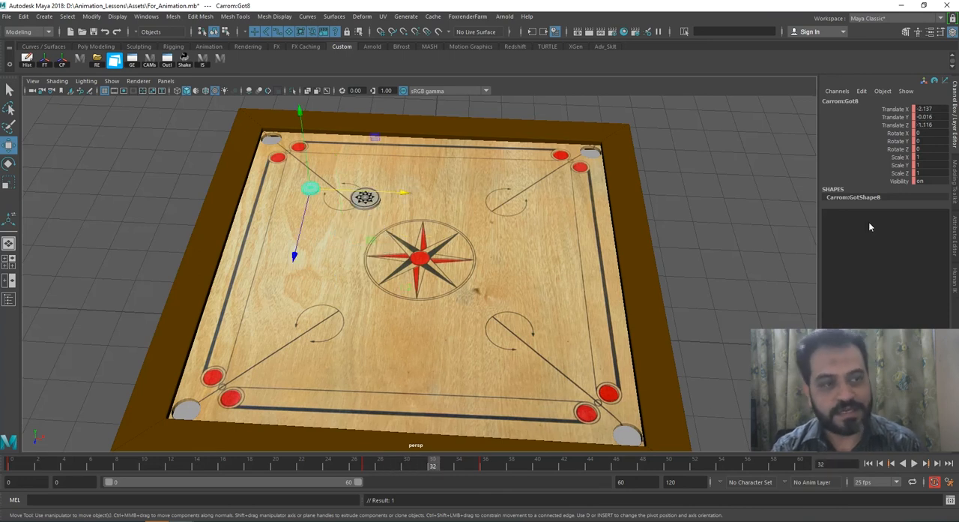
pyautogui.hotkey('alt', 'v')
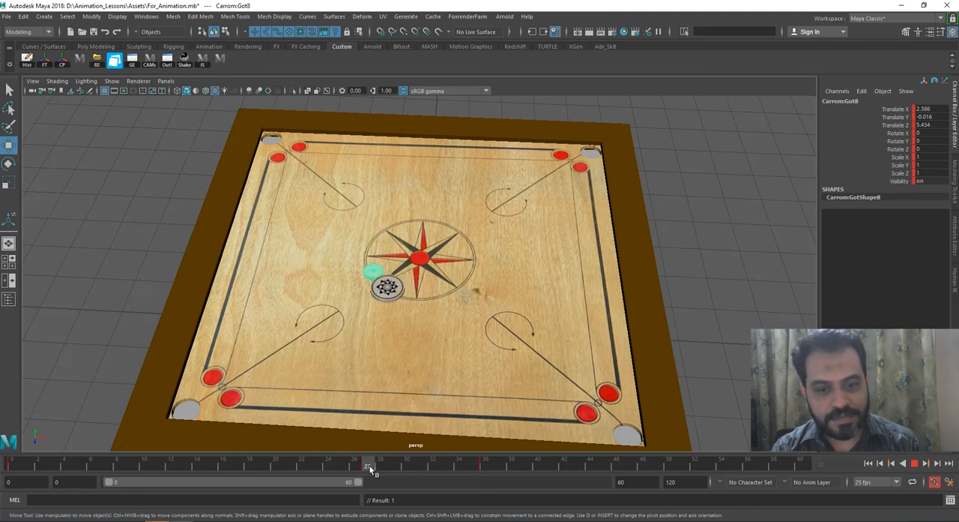
pyautogui.moveTo(371, 469); pyautogui.dragTo(420, 466)
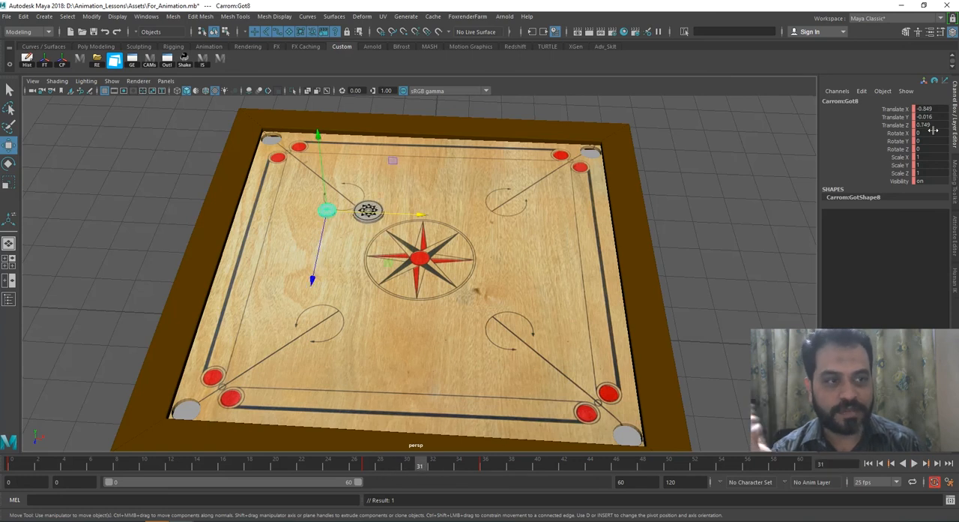
# Step: At frame 40, lower the coin through the corner pocket to Y -1.477 and compare frames 36 and 40
pyautogui.moveTo(422, 466)
pyautogui.mouseDown()
pyautogui.moveTo(430, 465)
pyautogui.moveTo(381, 465)
pyautogui.moveTo(537, 475)
pyautogui.mouseUp()
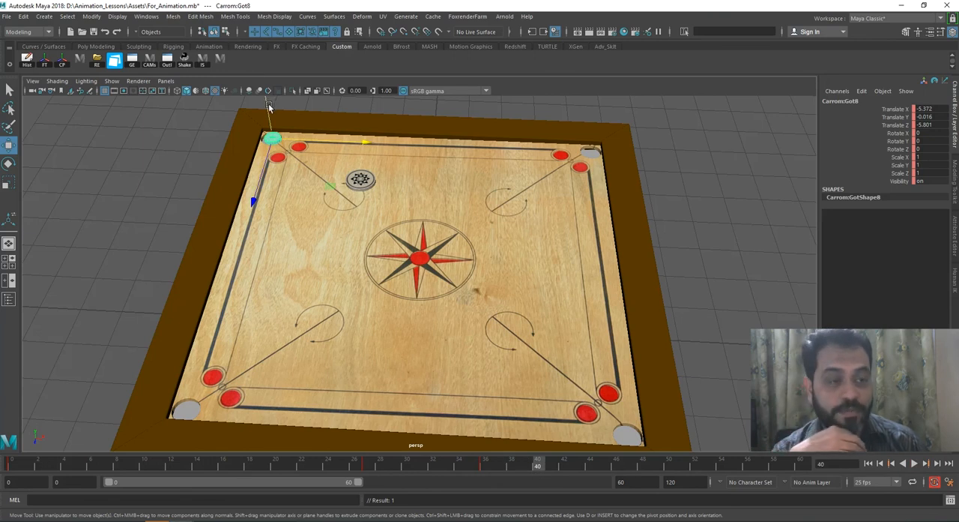
pyautogui.moveTo(270, 107); pyautogui.dragTo(269, 132)
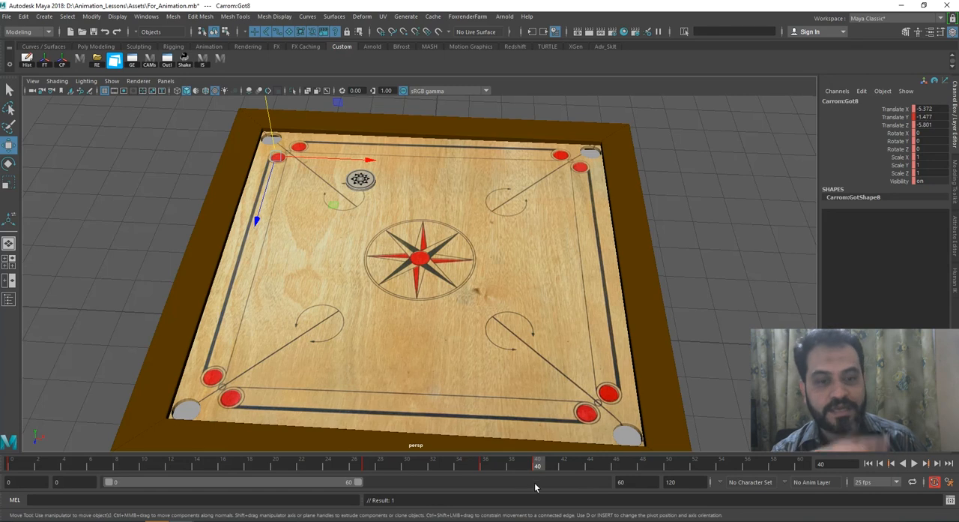
pyautogui.click(486, 466)
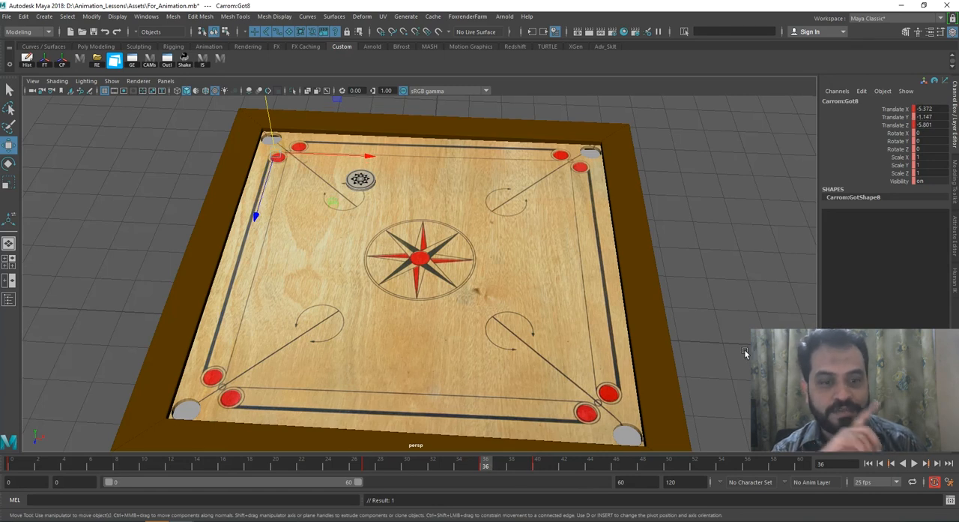
pyautogui.click(538, 465)
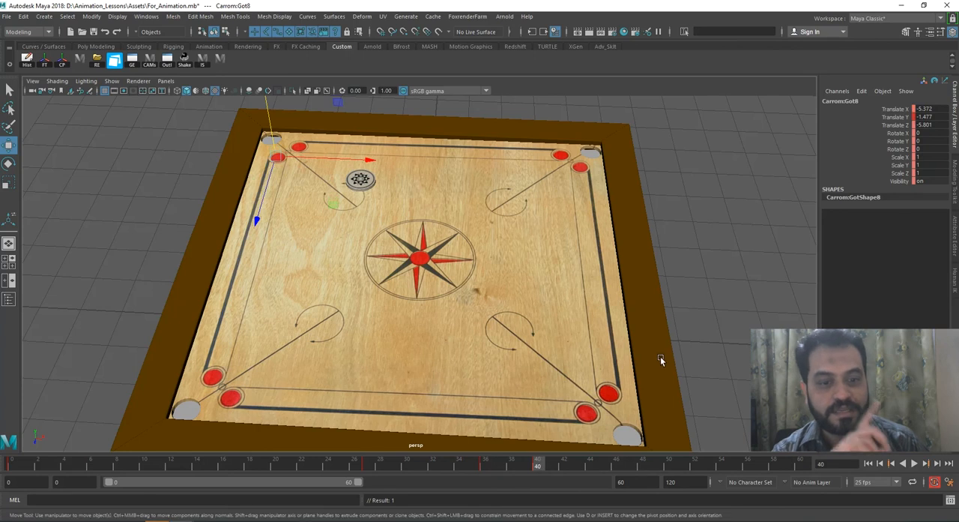
# Step: Play the shot and compare the coin's Translate Y at frames 27, 30 and 36 to examine its early sinking
pyautogui.click(374, 469)
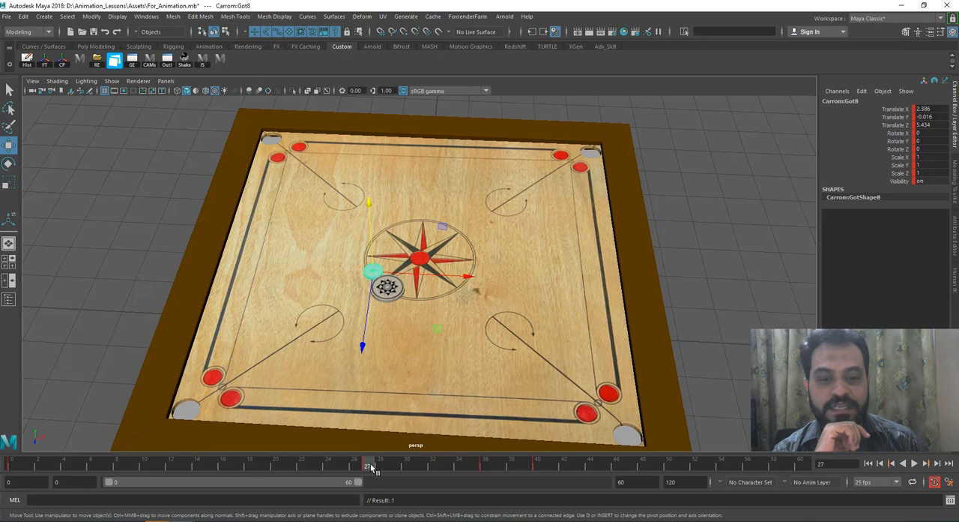
pyautogui.hotkey('alt', 'v')
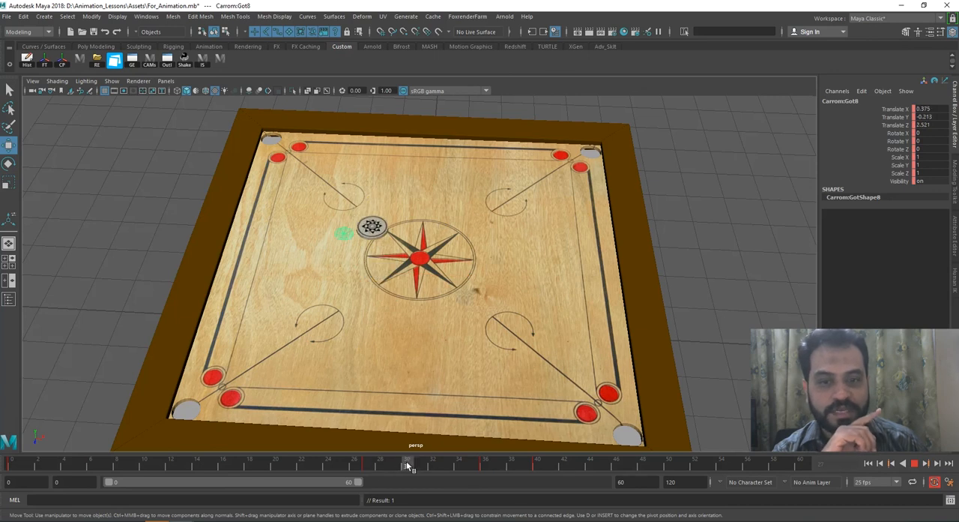
pyautogui.click(364, 463)
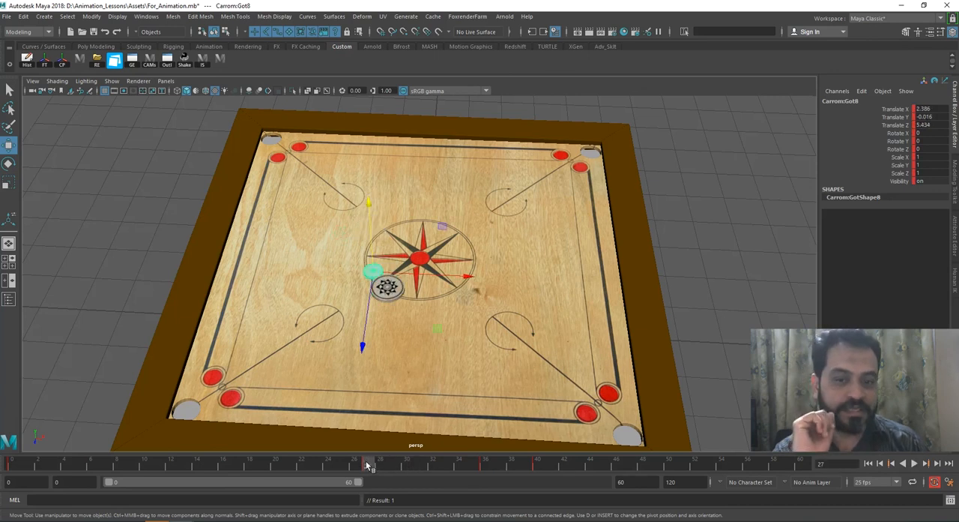
pyautogui.click(484, 466)
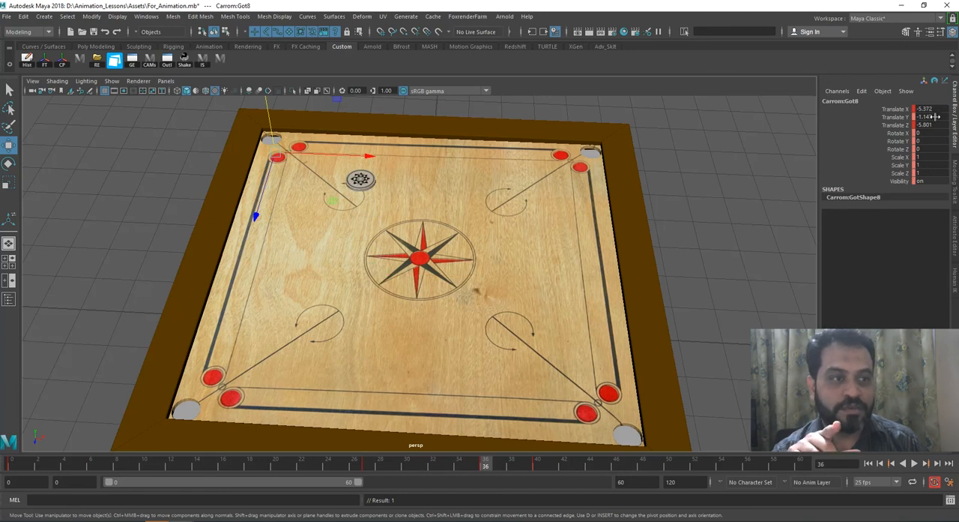
pyautogui.click(368, 465)
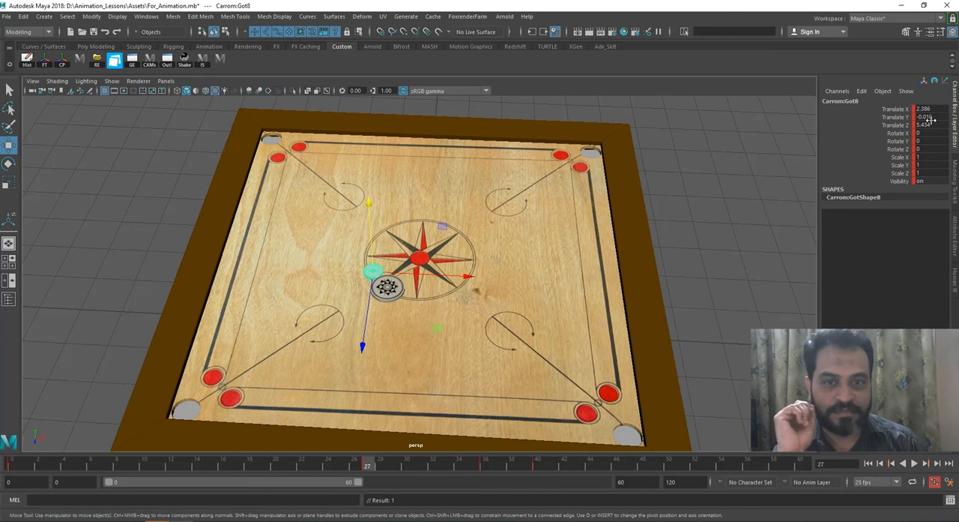
pyautogui.click(381, 465)
pyautogui.moveTo(383, 464); pyautogui.dragTo(407, 464)
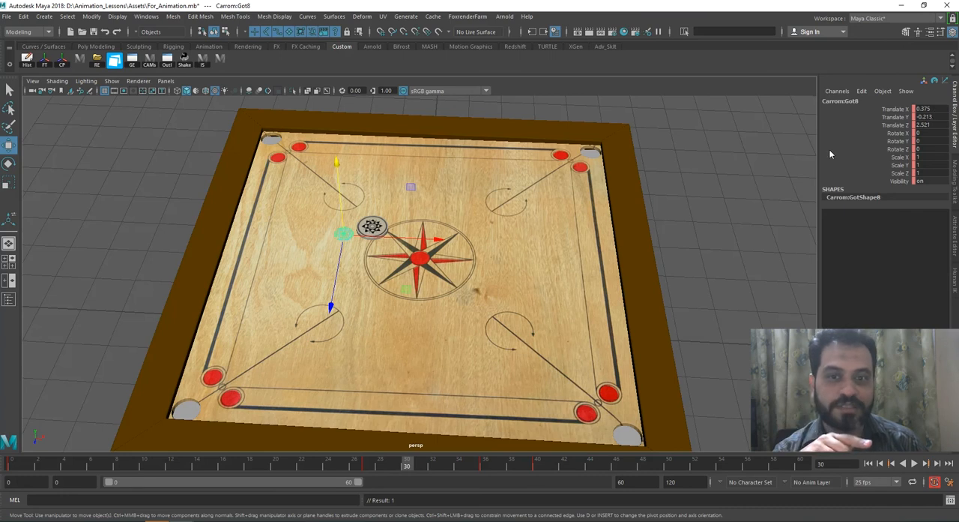
pyautogui.click(369, 466)
pyautogui.moveTo(369, 465); pyautogui.dragTo(406, 465)
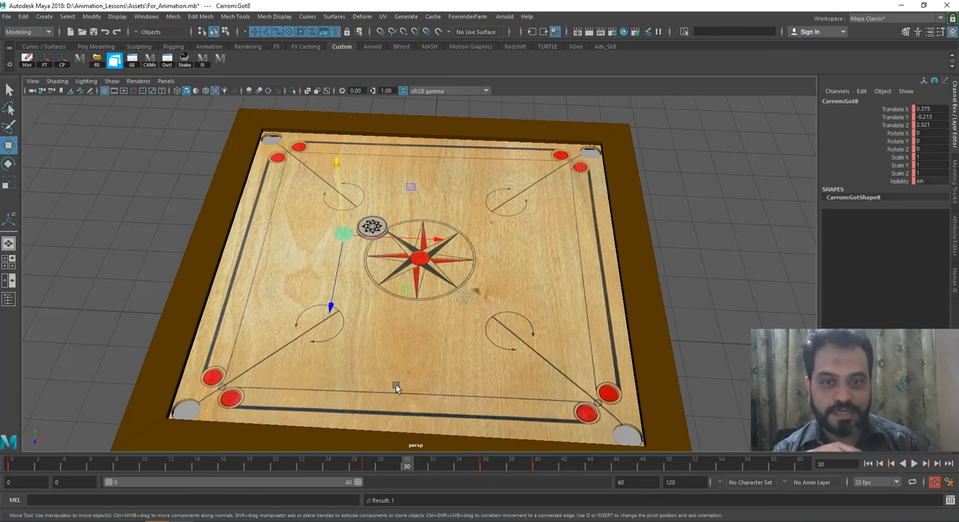
pyautogui.moveTo(397, 466); pyautogui.dragTo(487, 466)
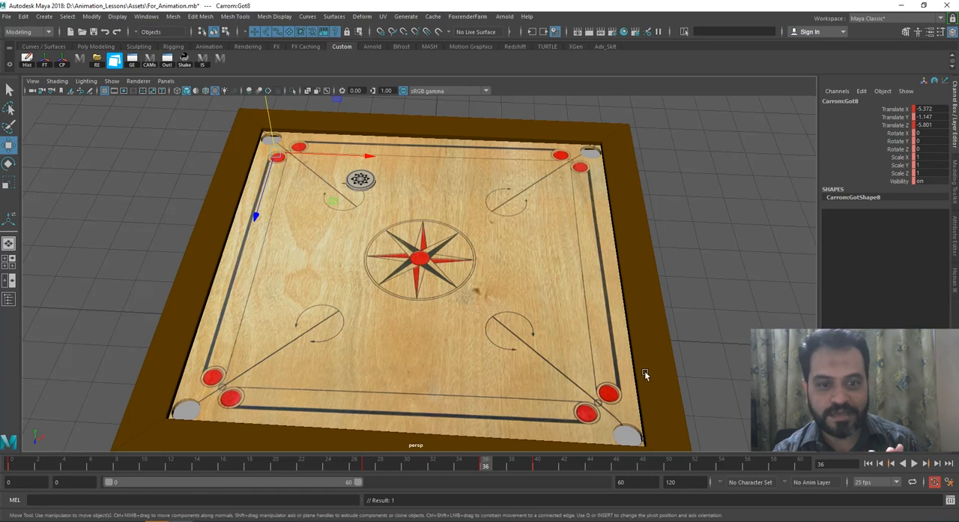
# Step: Delete the coin's lowered key at frame 40 and recheck its translate values between frames 27 and 36
pyautogui.click(538, 465)
pyautogui.rightClick(538, 464)
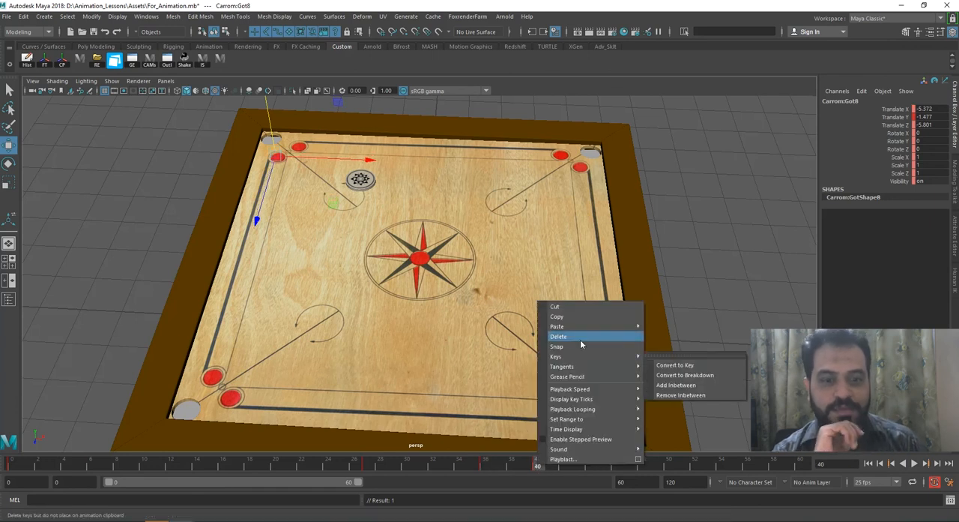
pyautogui.click(577, 337)
pyautogui.moveTo(375, 465); pyautogui.dragTo(486, 465)
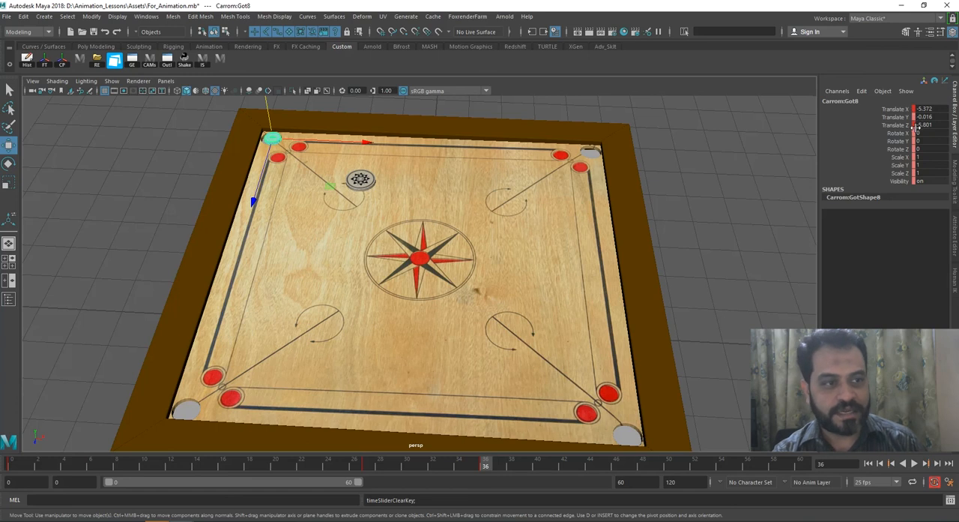
pyautogui.moveTo(368, 463); pyautogui.dragTo(486, 465)
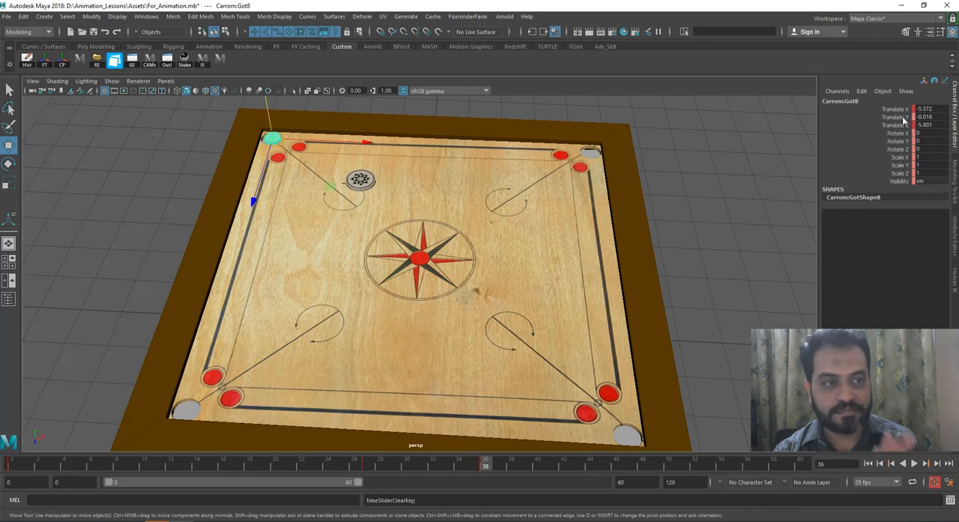
# Step: Try lowering the coin below the corner pocket at frame 36, undo the move, and scrub back to frame 36
pyautogui.moveTo(268, 112); pyautogui.dragTo(277, 133)
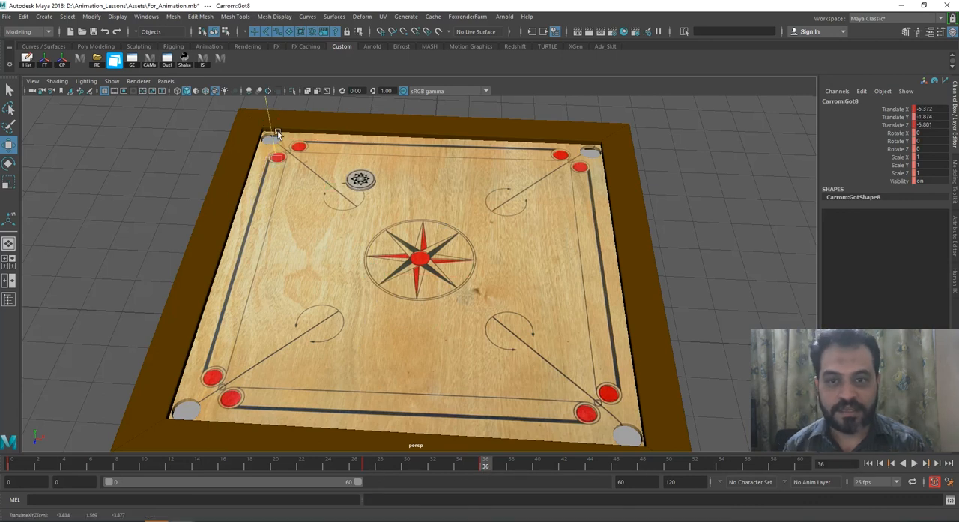
pyautogui.hotkey('ctrl', 'z')
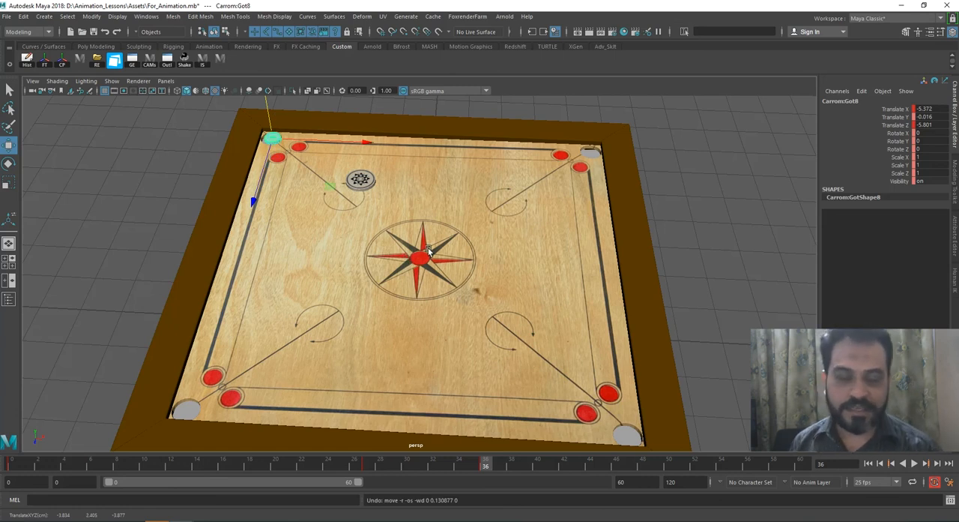
pyautogui.moveTo(379, 466); pyautogui.dragTo(483, 471)
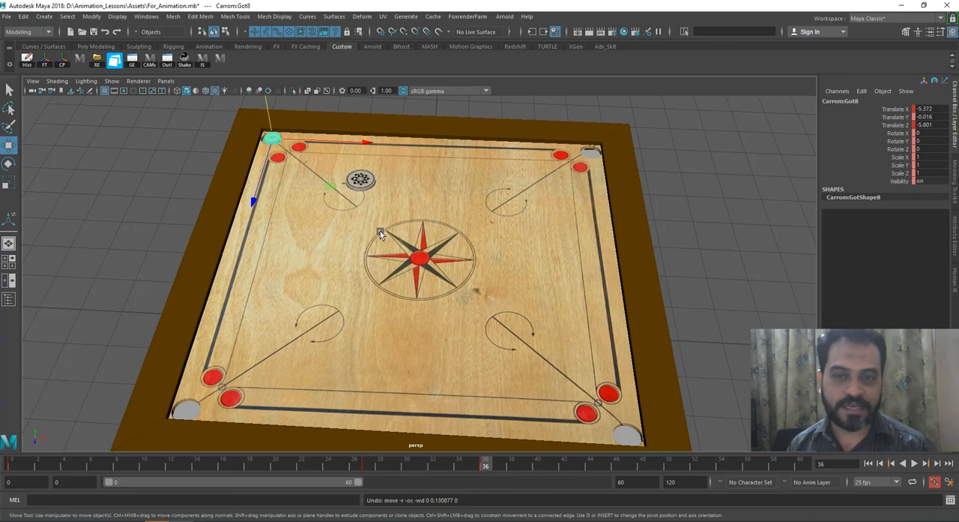
# Step: Try keying only the coin's Translate Y channel at frame 36, and undo that key
pyautogui.click(897, 118)
pyautogui.rightClick(899, 120)
pyautogui.click(901, 138)
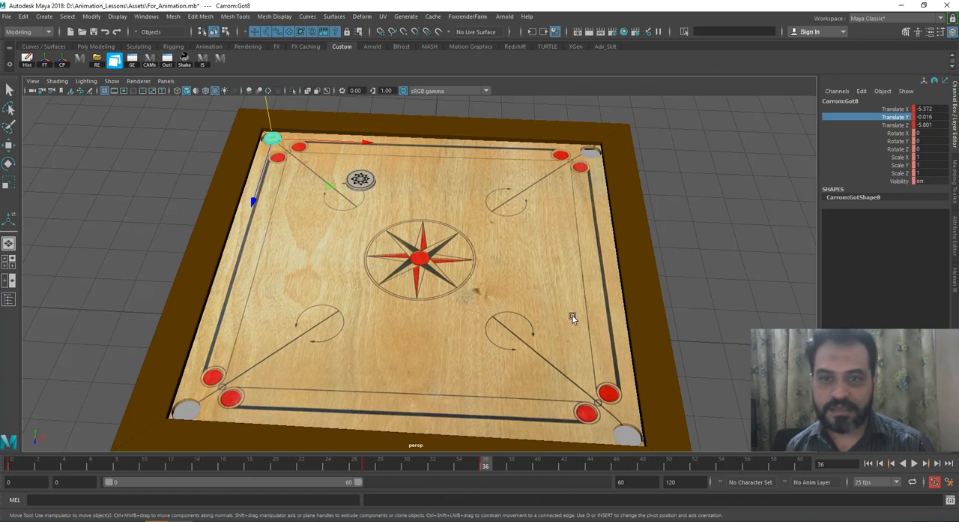
pyautogui.hotkey('ctrl', 'z')
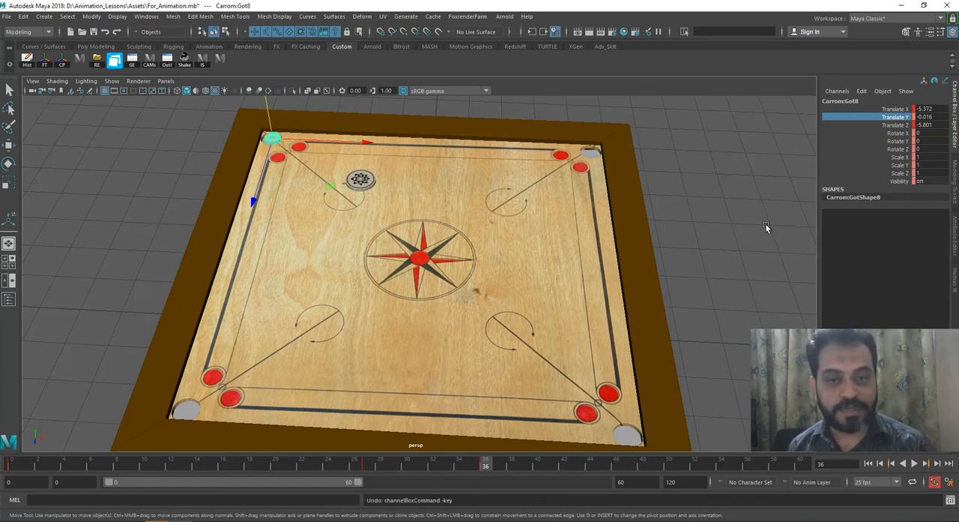
# Step: Key all of the coin's channels at frame 36 and compare its Translate Y at frames 27 and 36
pyautogui.press('s')
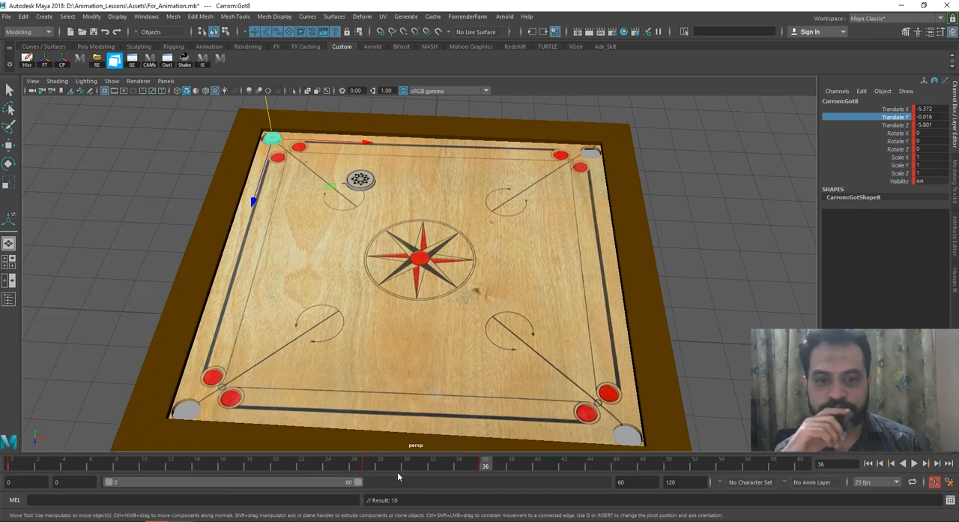
pyautogui.hotkey('alt', 'v')
pyautogui.press('Escape')
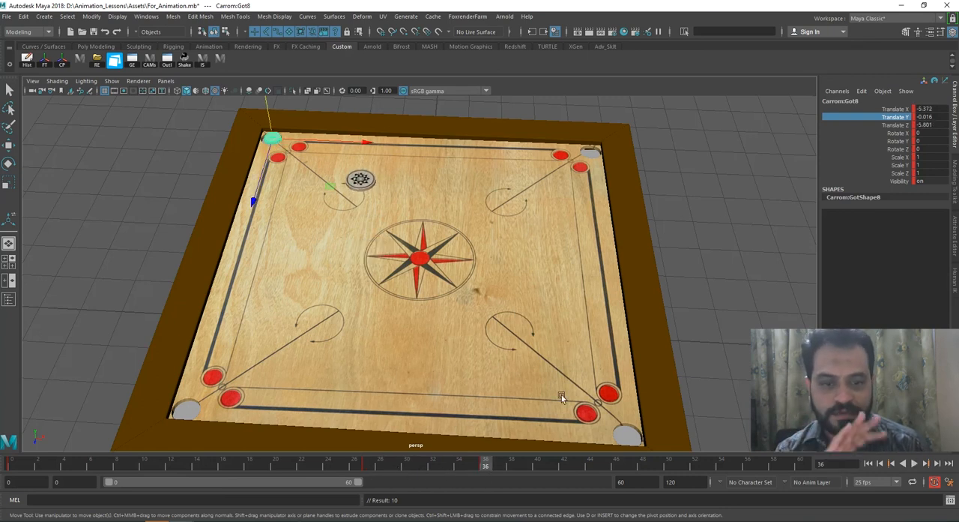
pyautogui.click(368, 466)
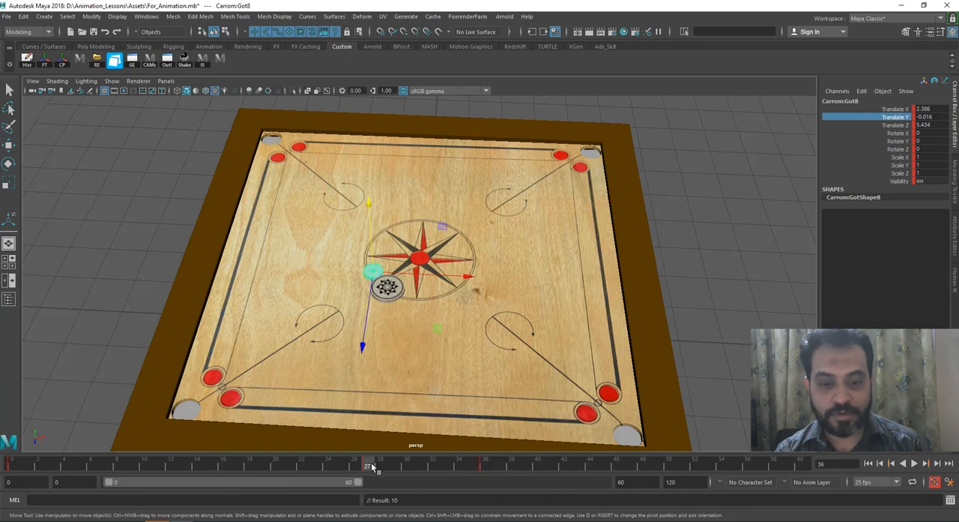
pyautogui.click(483, 466)
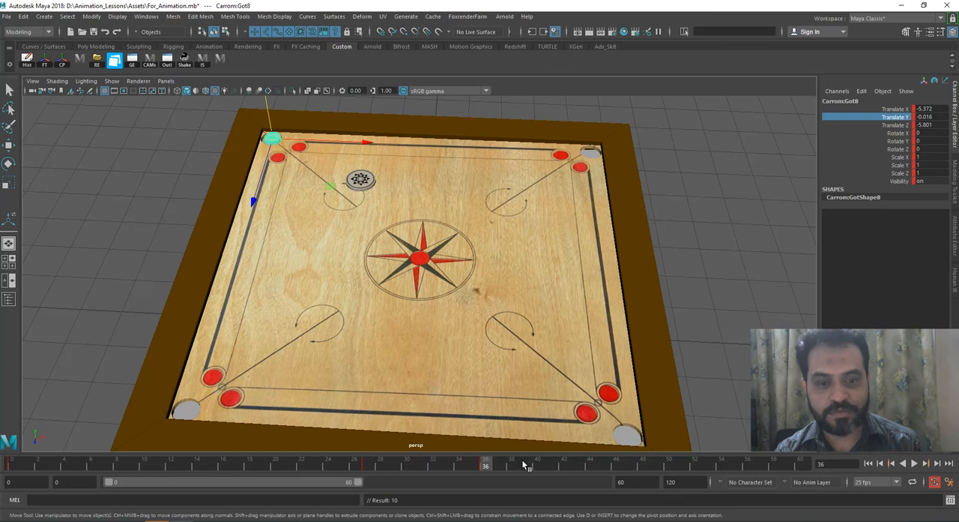
pyautogui.click(367, 464)
pyautogui.click(485, 465)
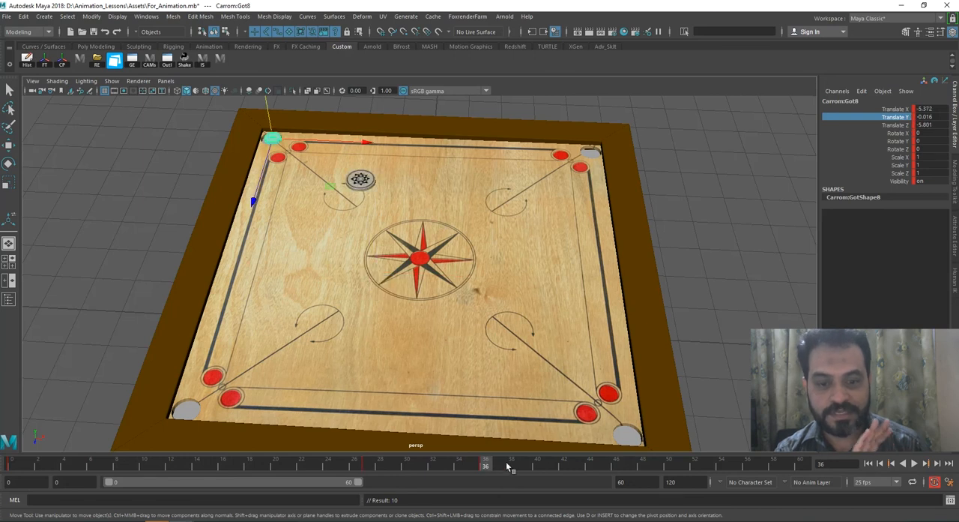
# Step: At frame 40, lower the coin through the corner pocket to about Y -2.021, key it and recheck frame 36
pyautogui.click(537, 464)
pyautogui.moveTo(266, 118); pyautogui.dragTo(269, 143)
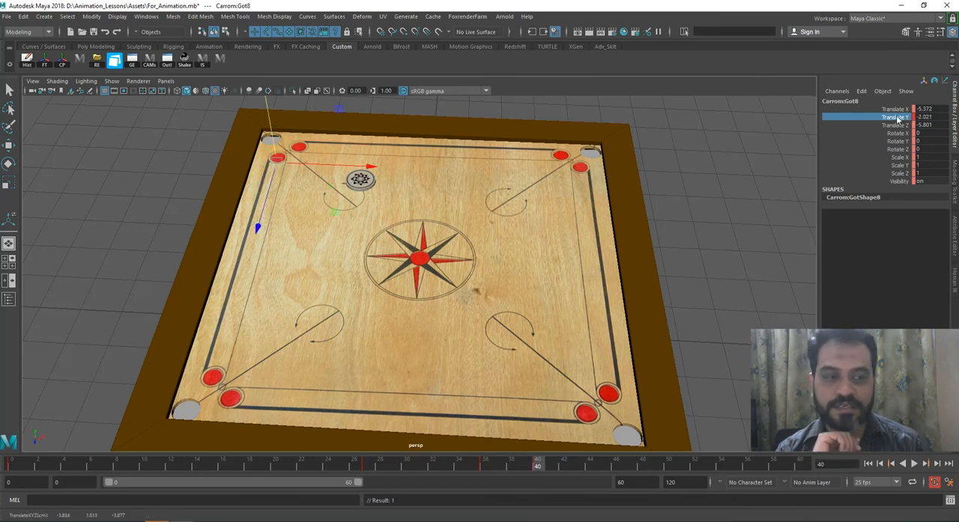
pyautogui.moveTo(377, 466); pyautogui.dragTo(479, 475)
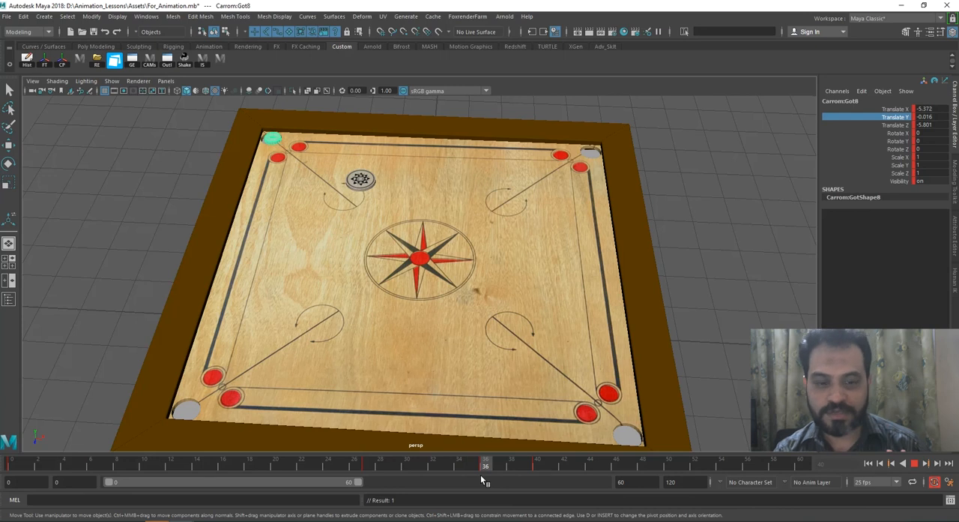
# Step: Play and scrub the shot from frame 0 to check the coin's travel and its drop into the corner pocket
pyautogui.moveTo(480, 474); pyautogui.dragTo(25, 477)
pyautogui.click(742, 276)
pyautogui.click(916, 463)
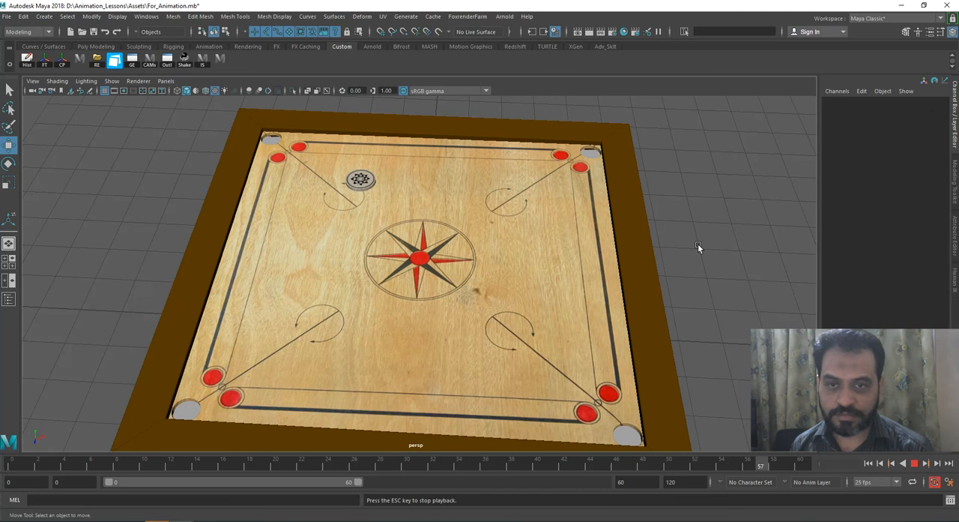
pyautogui.press('Escape')
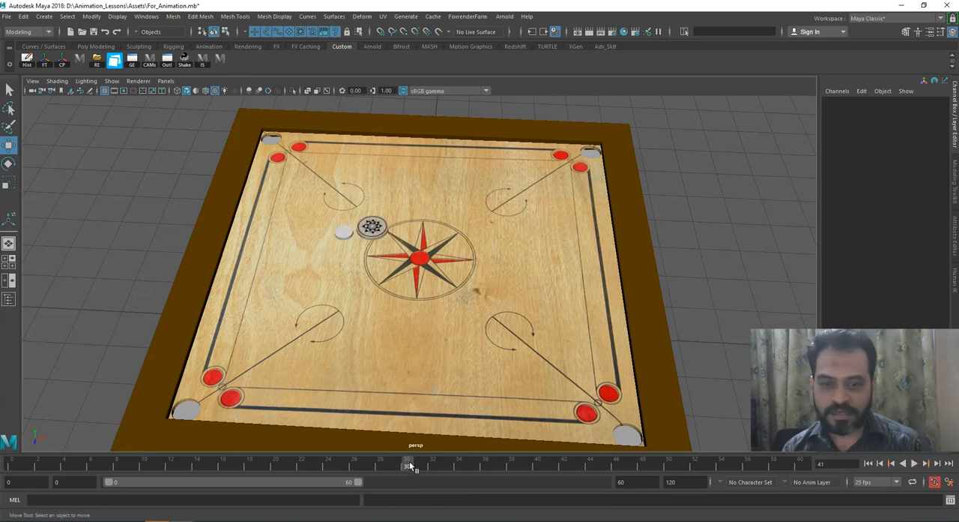
pyautogui.hotkey('alt', 'v')
pyautogui.moveTo(344, 476); pyautogui.dragTo(413, 472)
pyautogui.moveTo(390, 469); pyautogui.dragTo(9, 466)
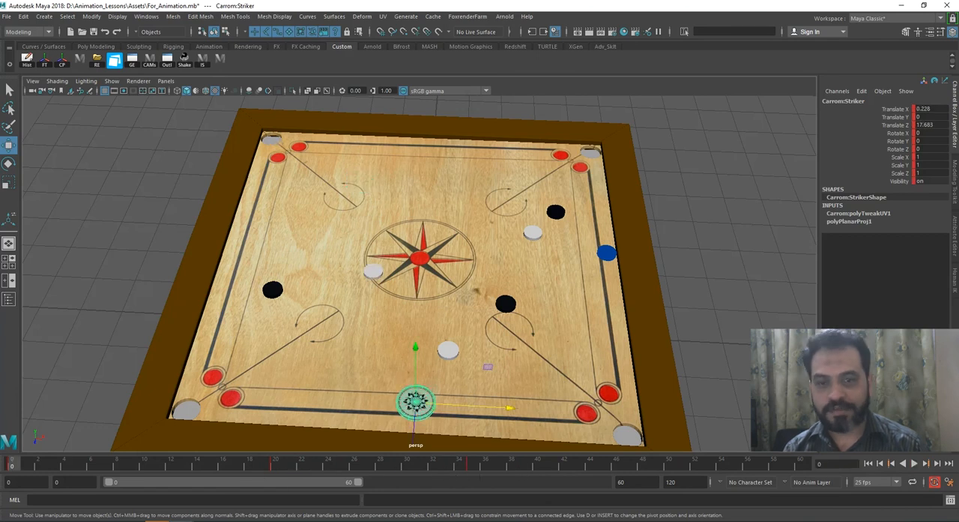
pyautogui.click(913, 464)
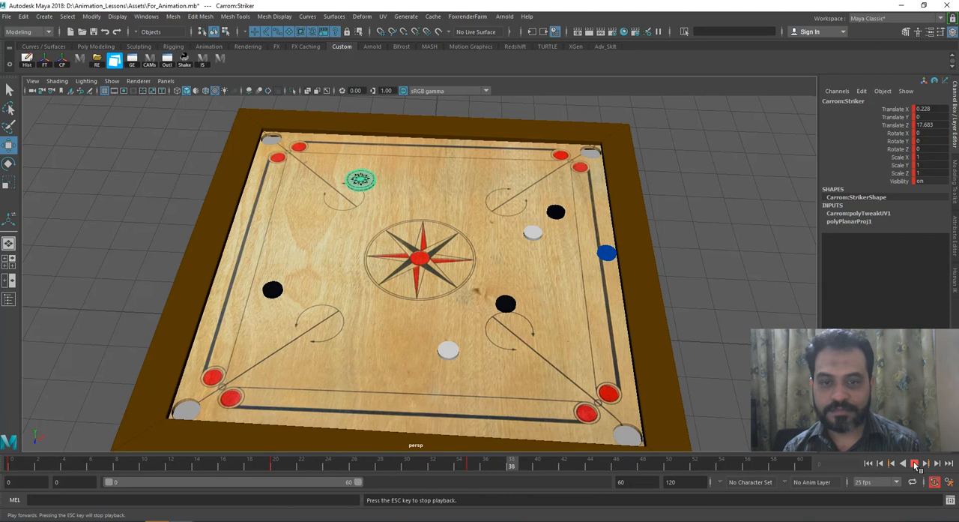
# Step: Key the striker at frame 40, and at frame 41 return it to the baseline at about X -2.986, Z 17.796
pyautogui.moveTo(533, 470)
pyautogui.mouseDown()
pyautogui.moveTo(412, 470)
pyautogui.moveTo(539, 466)
pyautogui.mouseUp()
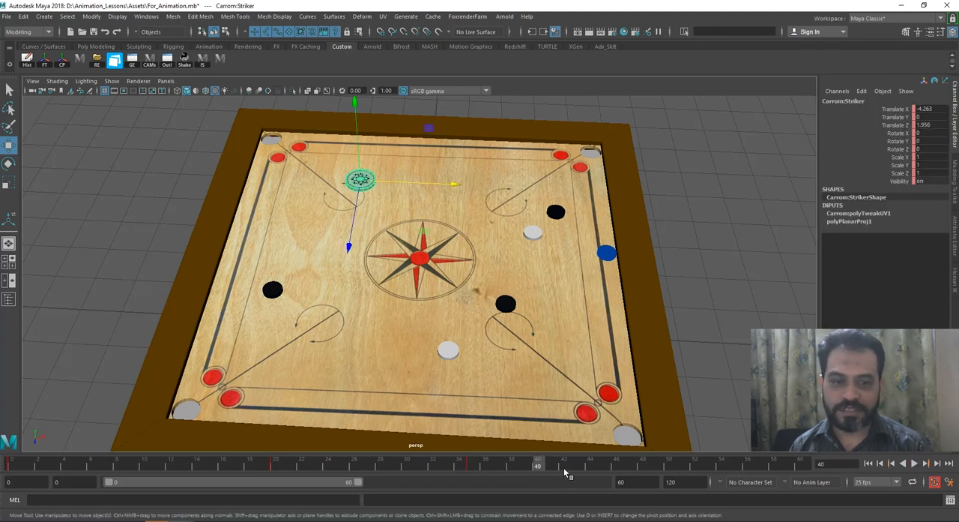
pyautogui.click(552, 467)
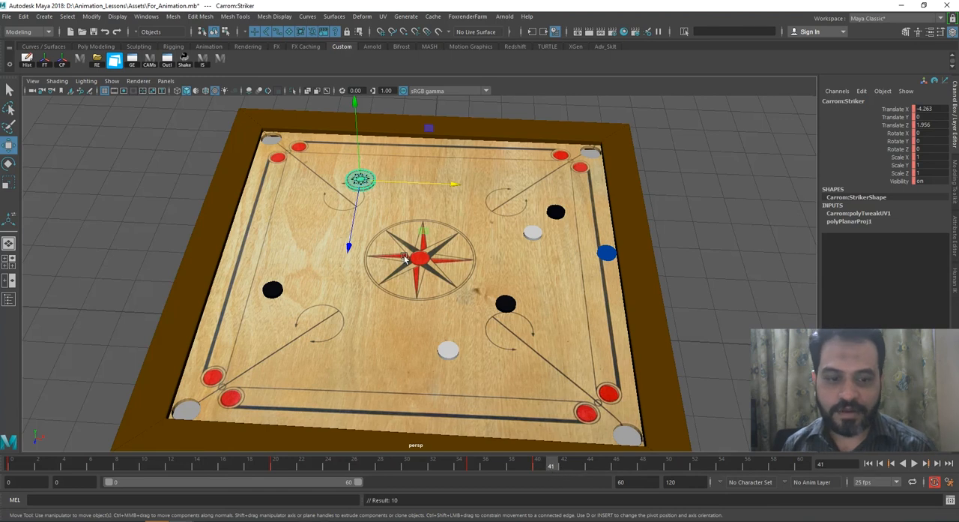
pyautogui.moveTo(353, 238); pyautogui.dragTo(332, 507, button='middle')
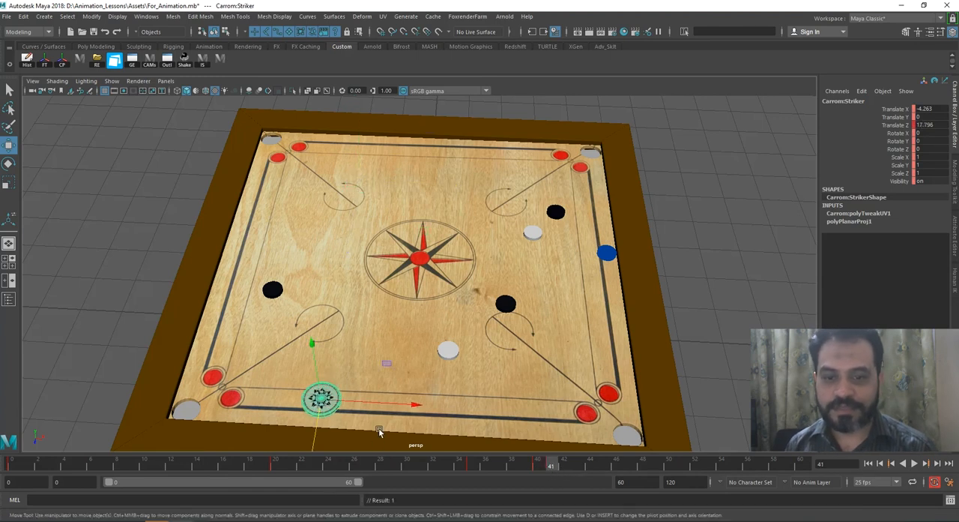
pyautogui.moveTo(380, 405); pyautogui.dragTo(414, 382)
# Step: Play the shot from frame 0 to check the striker's return to the baseline
pyautogui.moveTo(388, 463)
pyautogui.mouseDown()
pyautogui.moveTo(551, 468)
pyautogui.moveTo(11, 496)
pyautogui.mouseUp()
pyautogui.click(915, 465)
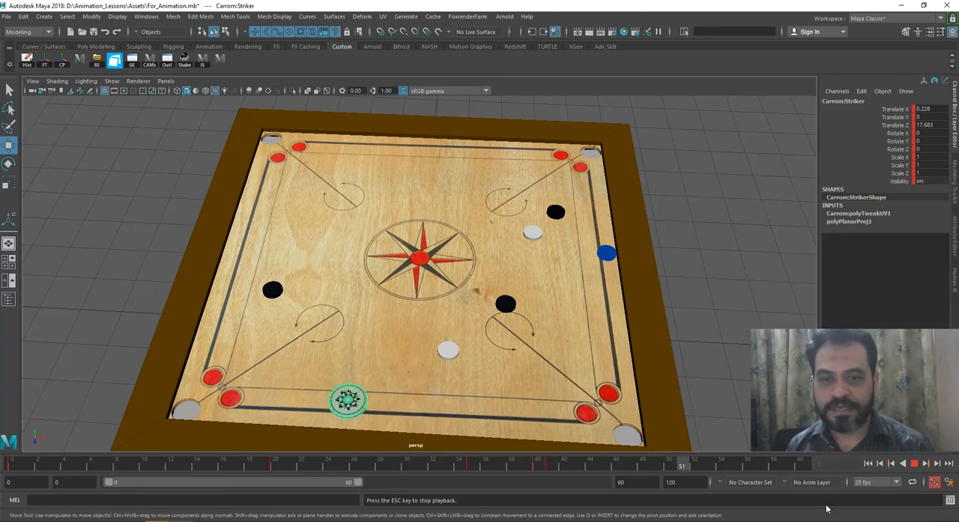
pyautogui.press('Escape')
# Step: Shift the black coin beside the centre circle inward along X, toward the striker's line
pyautogui.moveTo(453, 468); pyautogui.dragTo(421, 467)
pyautogui.click(272, 290)
pyautogui.moveTo(315, 293); pyautogui.dragTo(373, 296)
# Step: Key the striker's baseline position at frame 50 and extend the playback range to frame 100
pyautogui.moveTo(389, 463); pyautogui.dragTo(553, 481)
pyautogui.click(346, 405)
pyautogui.write('s')
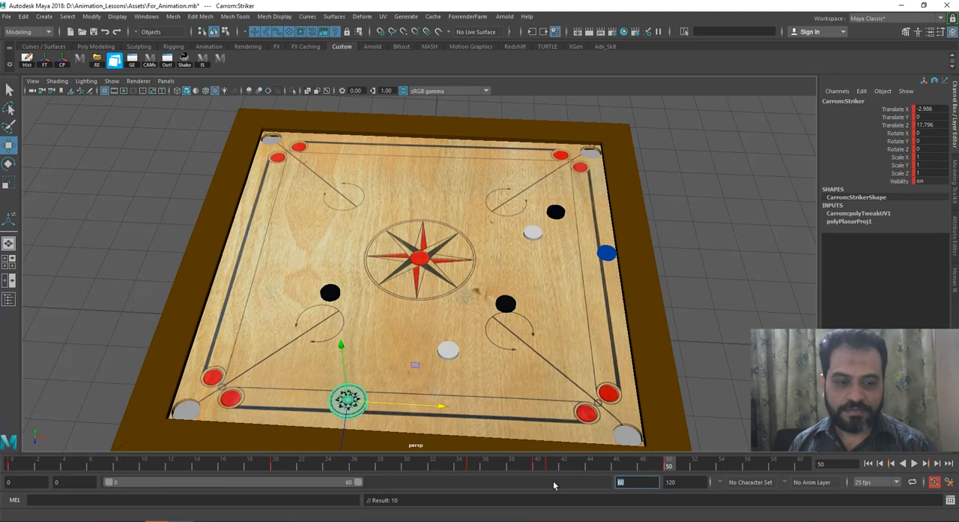
pyautogui.write('100')
pyautogui.press('Return')
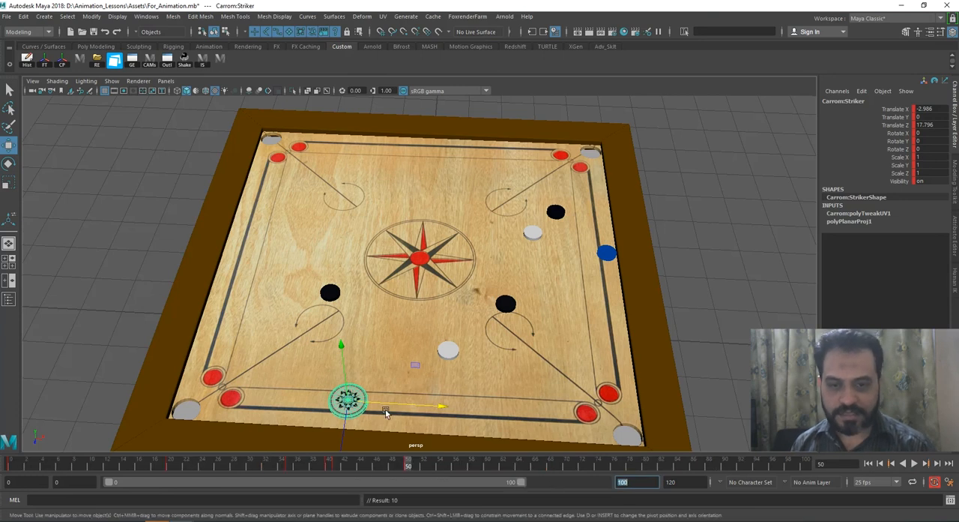
# Step: At frame 50, slide the striker along the baseline to about X -3.574, in line with the black coin, and key it
pyautogui.moveTo(403, 466)
pyautogui.mouseDown()
pyautogui.moveTo(330, 466)
pyautogui.moveTo(408, 467)
pyautogui.mouseUp()
pyautogui.moveTo(386, 404)
pyautogui.mouseDown()
pyautogui.moveTo(360, 404)
pyautogui.moveTo(371, 405)
pyautogui.mouseUp()
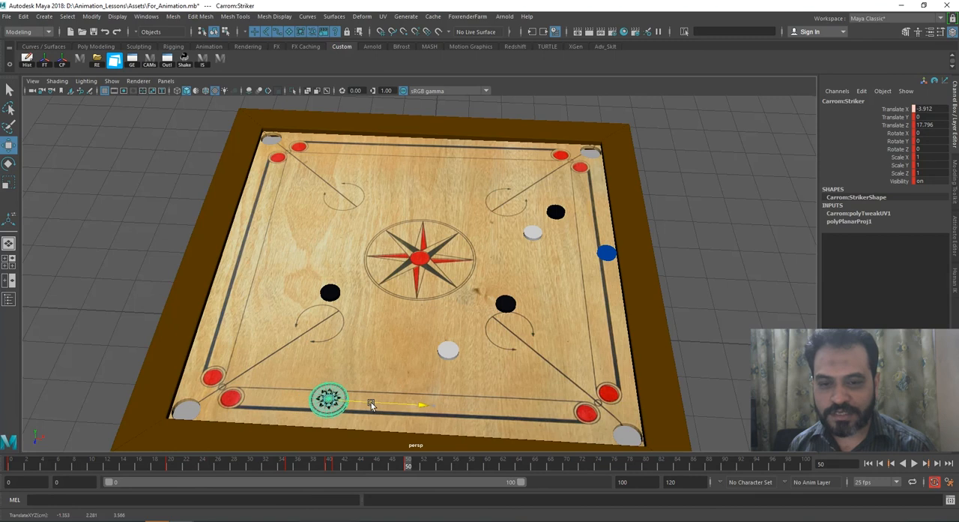
pyautogui.moveTo(330, 463); pyautogui.dragTo(407, 465)
pyautogui.moveTo(374, 403); pyautogui.dragTo(377, 403)
pyautogui.keyDown('alt'); pyautogui.moveTo(435, 352); pyautogui.dragTo(396, 388); pyautogui.keyUp('alt')
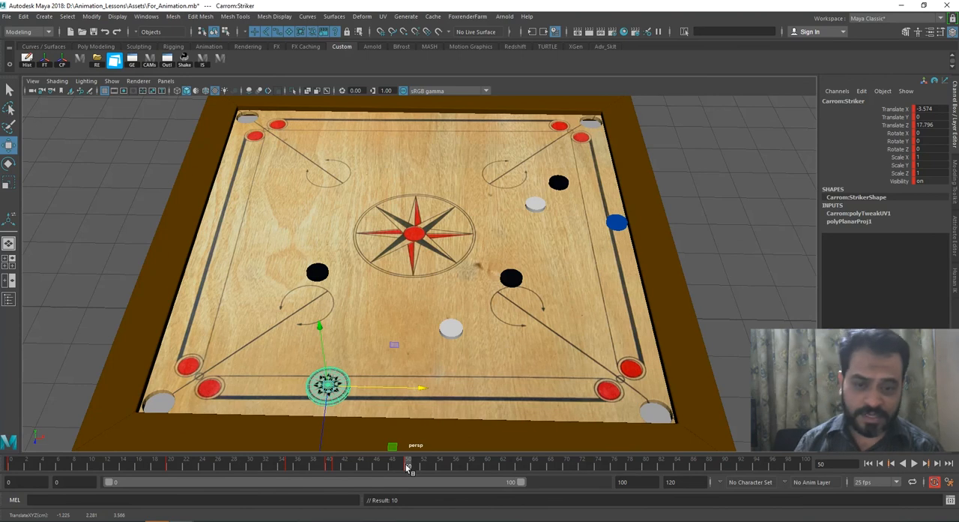
# Step: Go back and forth between frames 41 and 50 to compare the striker's baseline position
pyautogui.moveTo(408, 466); pyautogui.dragTo(337, 467)
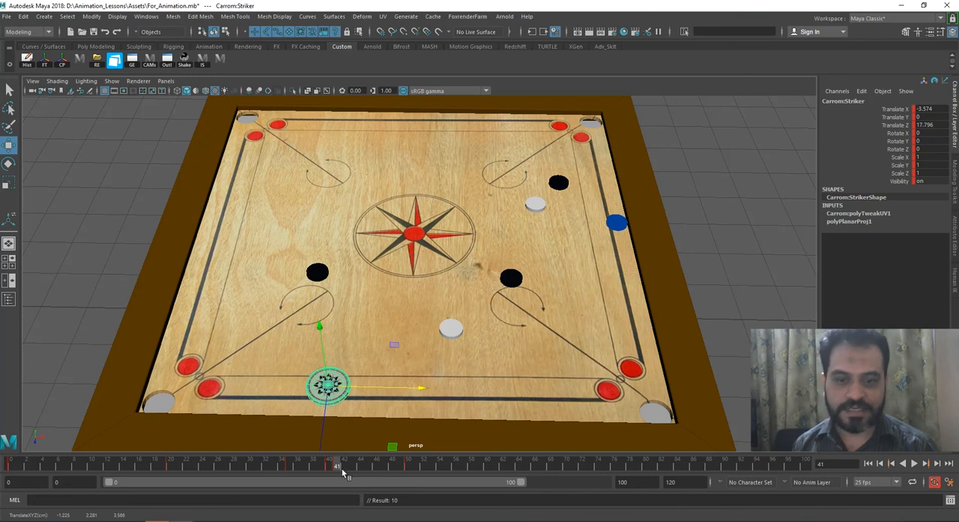
pyautogui.moveTo(405, 463); pyautogui.dragTo(337, 465)
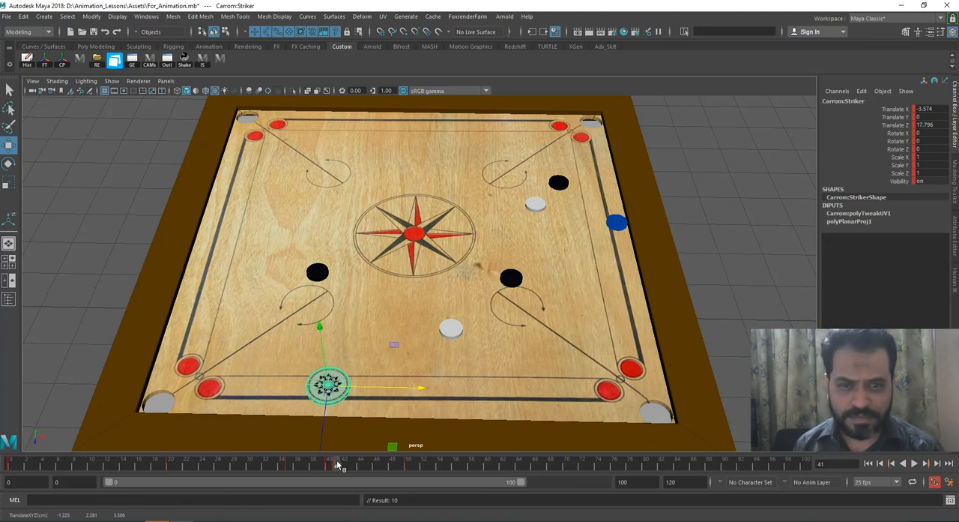
pyautogui.moveTo(336, 460); pyautogui.dragTo(405, 465)
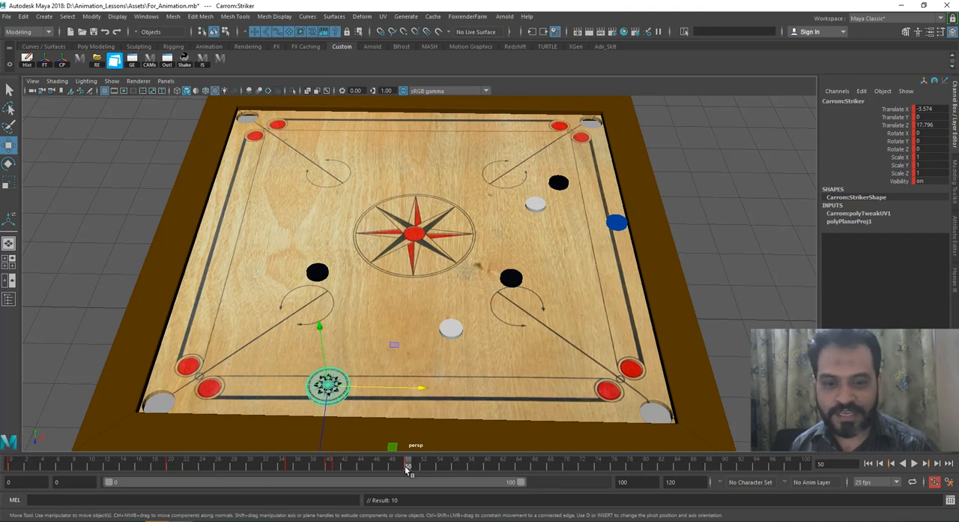
pyautogui.moveTo(408, 468); pyautogui.dragTo(336, 468)
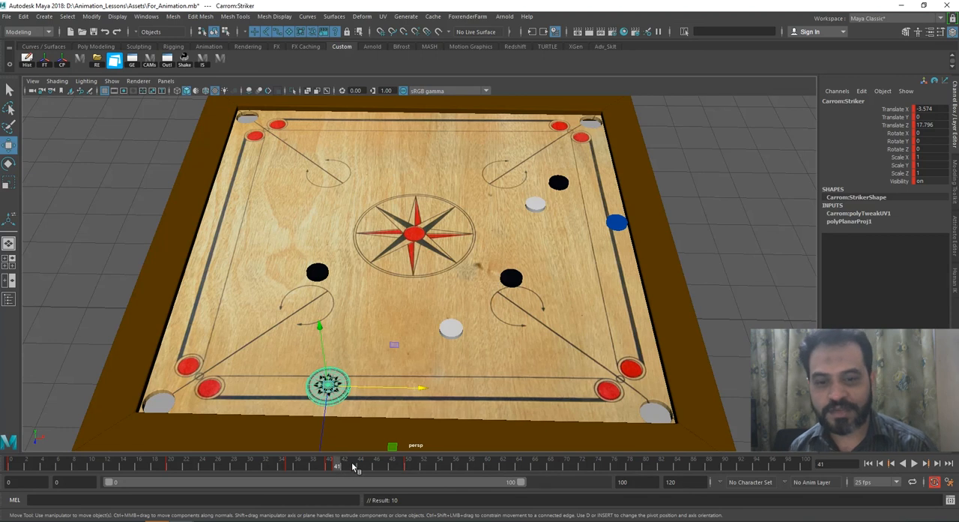
pyautogui.moveTo(346, 465); pyautogui.dragTo(407, 468)
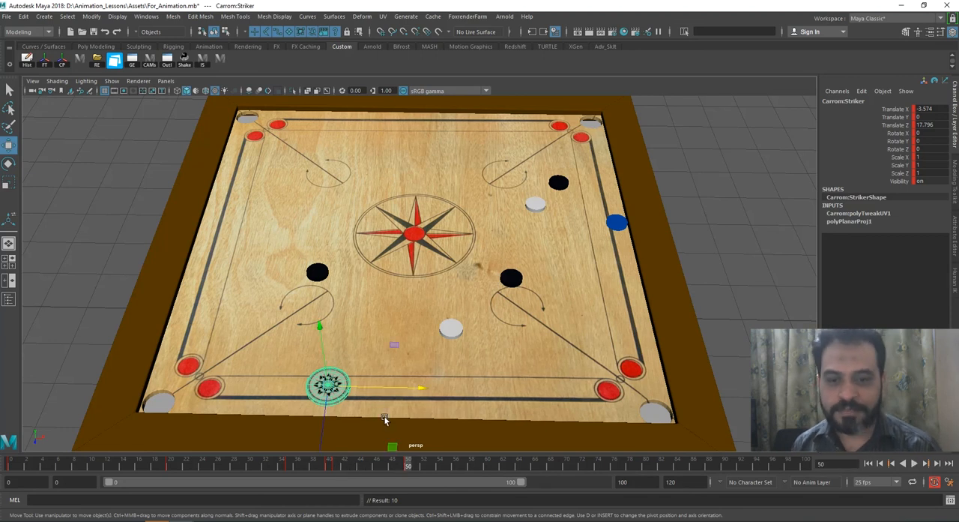
# Step: At frame 60, move the striker up the board past the black coin to about X -5.542, Z 5.809 and key it
pyautogui.hotkey('alt', 'v')
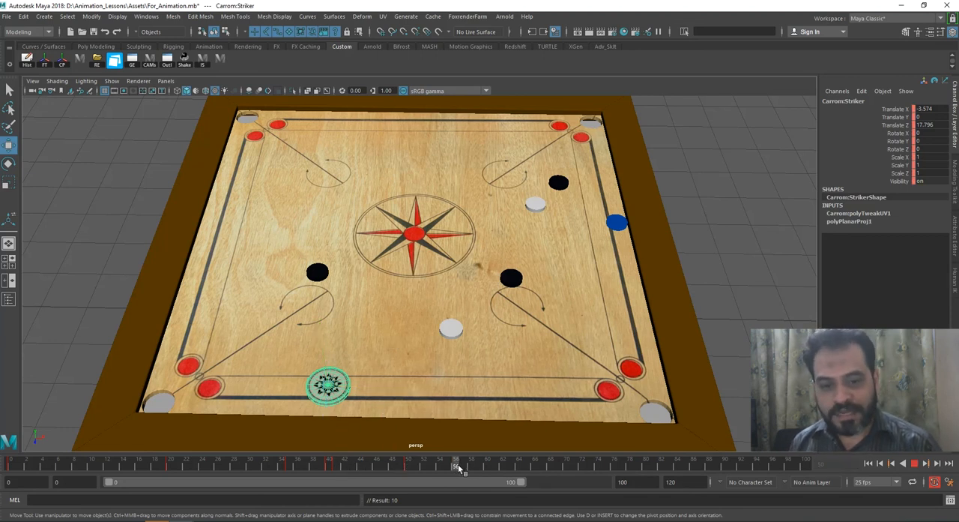
pyautogui.click(482, 466)
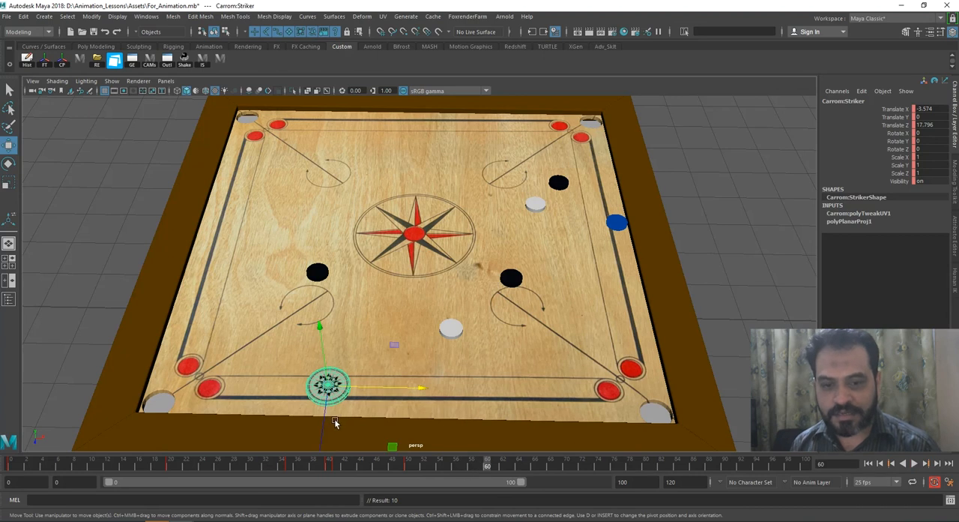
pyautogui.moveTo(323, 423); pyautogui.dragTo(347, 202)
pyautogui.press('s')
pyautogui.moveTo(378, 459); pyautogui.dragTo(488, 465)
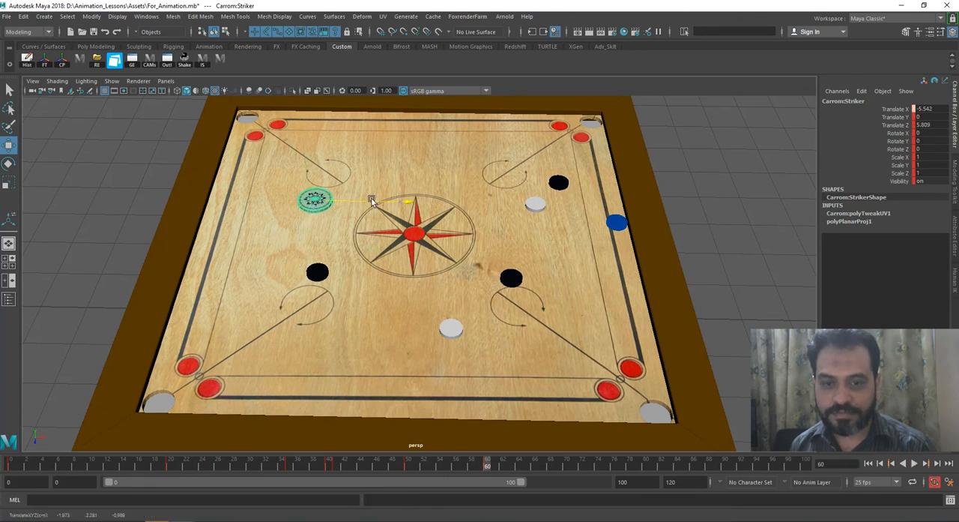
# Step: Play the animation from the start to judge the speed of the striker's second shot
pyautogui.click(393, 466)
pyautogui.moveTo(393, 469); pyautogui.dragTo(154, 464)
pyautogui.click(915, 464)
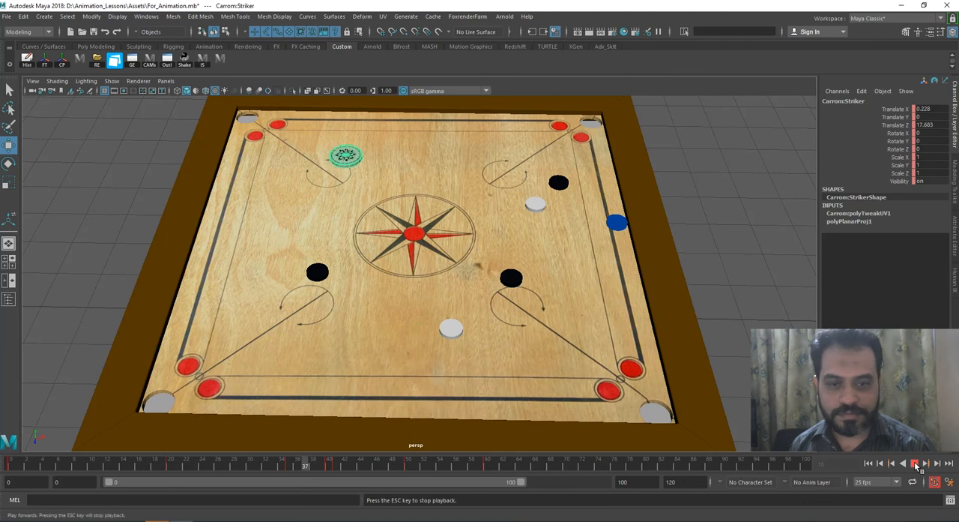
pyautogui.click(914, 463)
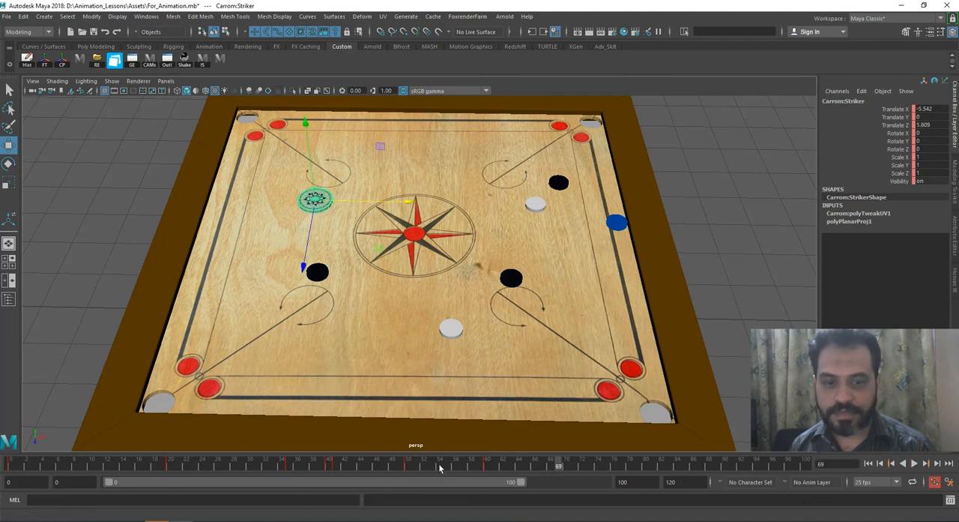
# Step: Retime the striker's frame 60 key to frame 64 and play the second shot
pyautogui.click(487, 464)
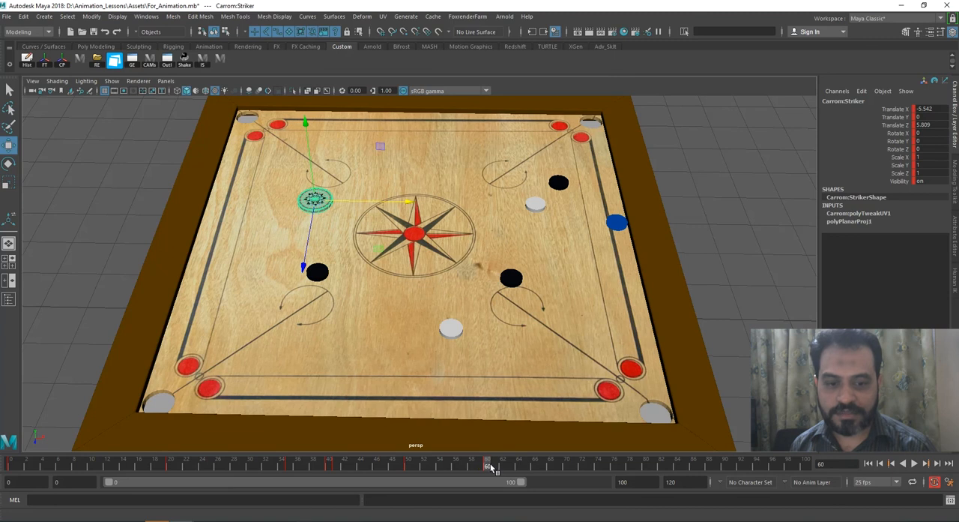
pyautogui.hotkey('alt', 'v')
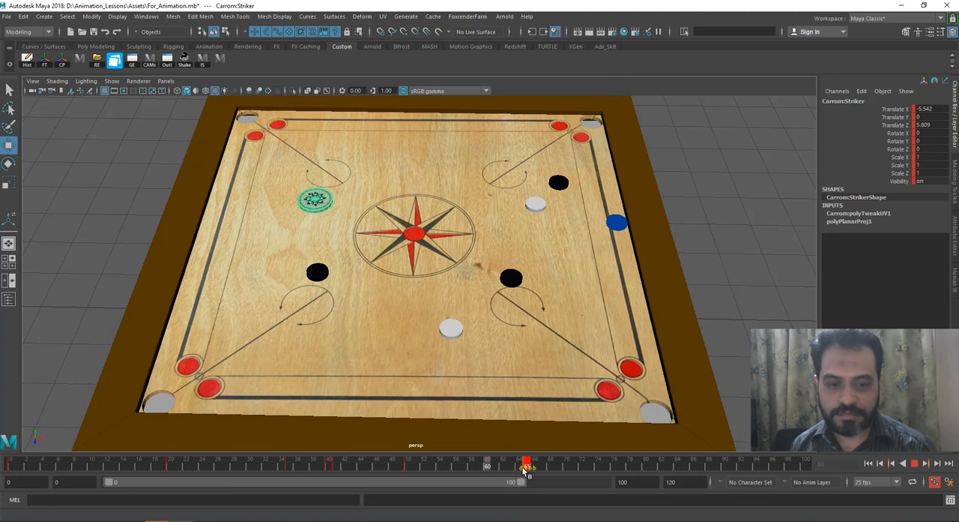
pyautogui.click(914, 462)
# Step: At frame 57, where the striker reaches the black coin, nudge that coin to about X 2.909, Z -0.675 and key it
pyautogui.moveTo(458, 462)
pyautogui.mouseDown()
pyautogui.moveTo(381, 462)
pyautogui.moveTo(460, 466)
pyautogui.mouseUp()
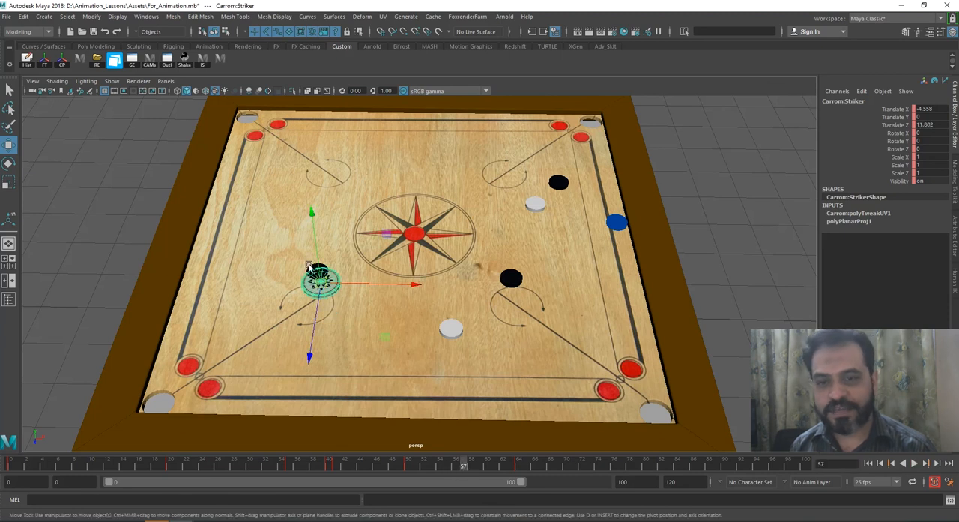
pyautogui.click(314, 289)
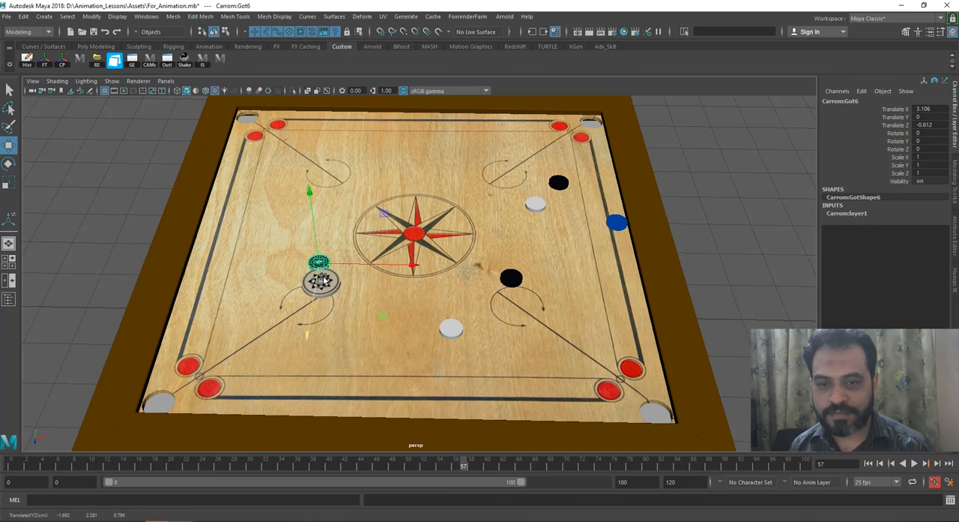
pyautogui.moveTo(339, 268); pyautogui.dragTo(314, 289)
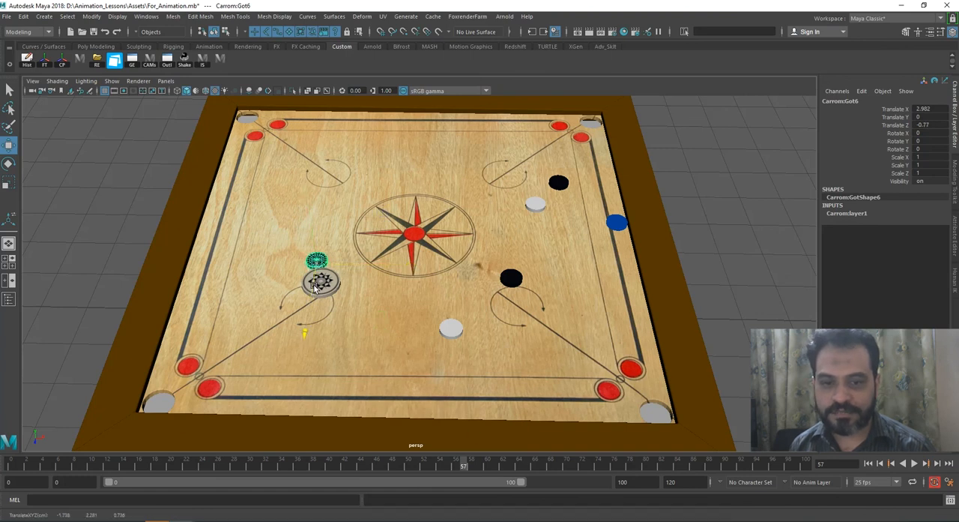
pyautogui.moveTo(347, 261)
pyautogui.mouseDown()
pyautogui.moveTo(314, 288)
pyautogui.moveTo(333, 264)
pyautogui.mouseUp()
pyautogui.press('s')
pyautogui.moveTo(460, 463)
pyautogui.mouseDown()
pyautogui.moveTo(359, 462)
pyautogui.moveTo(462, 466)
pyautogui.mouseUp()
pyautogui.hotkey('alt', 'v')
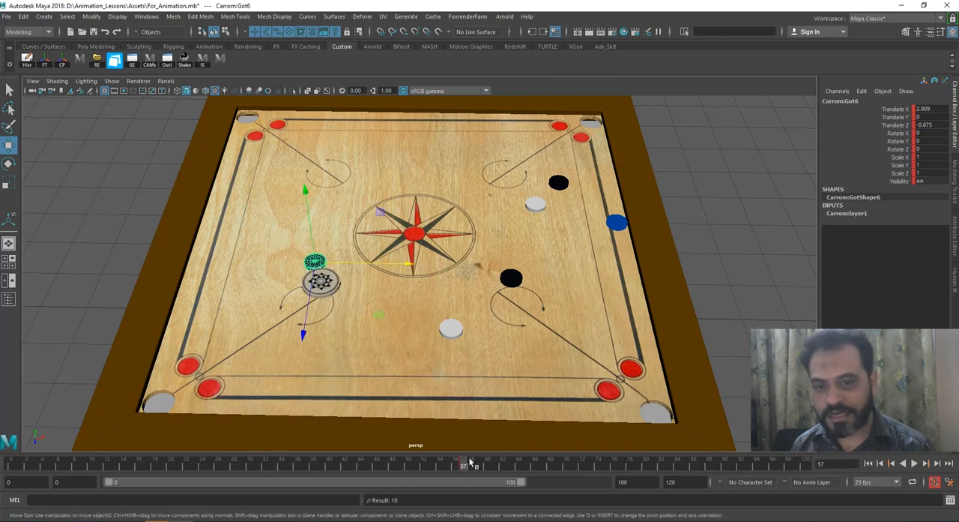
# Step: At frame 68, move the black coin up the board to the far cushion beside the upper-left pocket and key it
pyautogui.moveTo(465, 467); pyautogui.dragTo(541, 469)
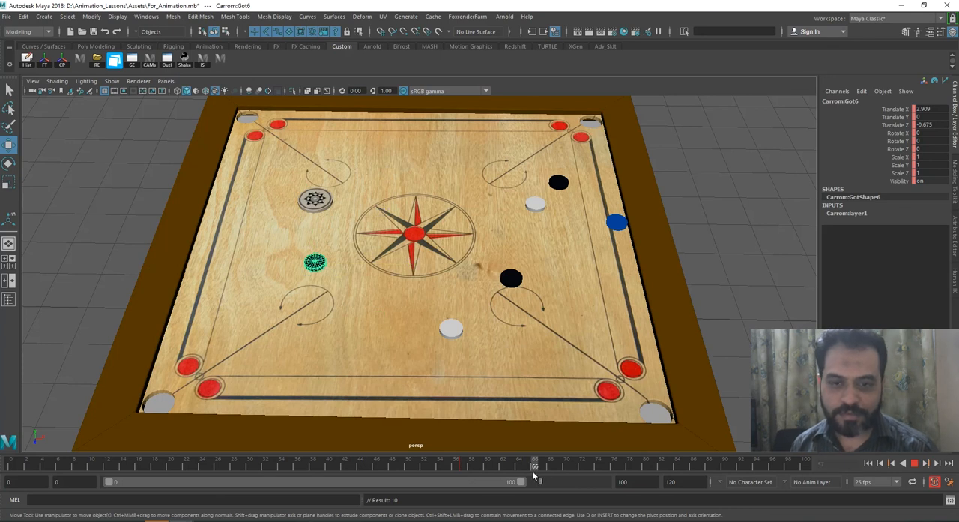
pyautogui.moveTo(303, 335); pyautogui.dragTo(311, 178, button='middle')
pyautogui.moveTo(319, 117); pyautogui.dragTo(322, 117, button='middle')
pyautogui.press('s')
# Step: Key the black coin over the lower-left pocket at frame 79 and dropped to about Y -2.432 at frame 82
pyautogui.moveTo(538, 462); pyautogui.dragTo(642, 470)
pyautogui.moveTo(271, 170); pyautogui.dragTo(183, 401, button='middle')
pyautogui.press('s')
pyautogui.moveTo(550, 463); pyautogui.dragTo(661, 465)
pyautogui.moveTo(134, 345); pyautogui.dragTo(150, 377)
pyautogui.press('s')
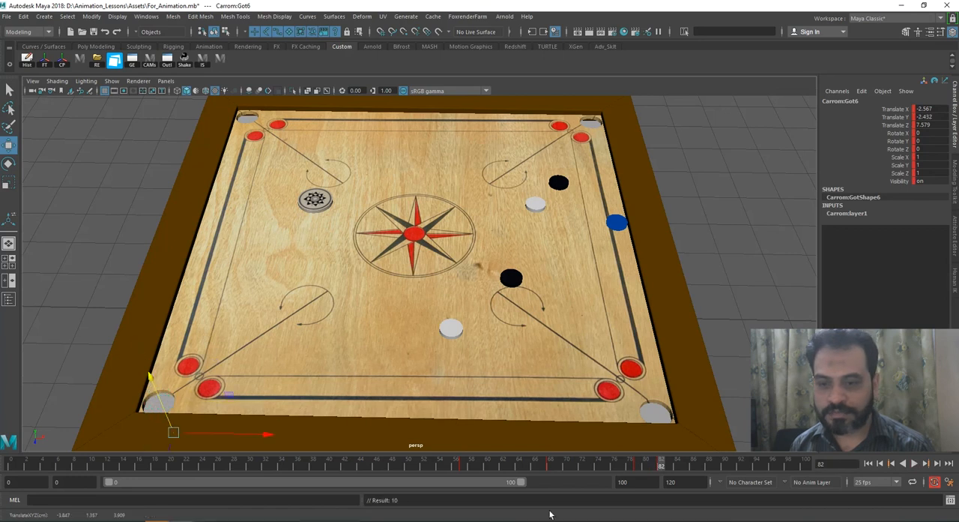
# Step: Play the animation, including from about frame 46, to judge the timing of the black coin's rebound and pocket drop
pyautogui.moveTo(534, 464); pyautogui.dragTo(297, 465)
pyautogui.click(915, 463)
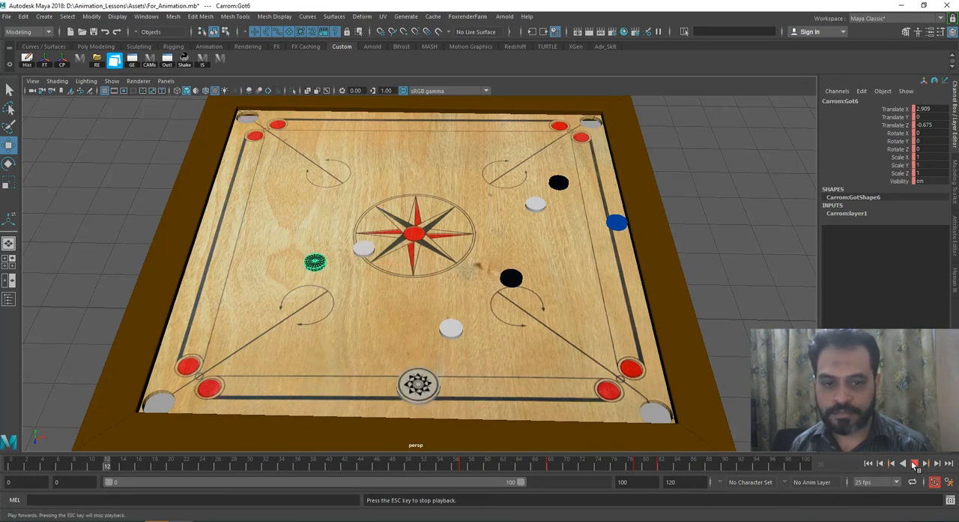
pyautogui.click(915, 464)
pyautogui.moveTo(459, 463); pyautogui.dragTo(376, 473)
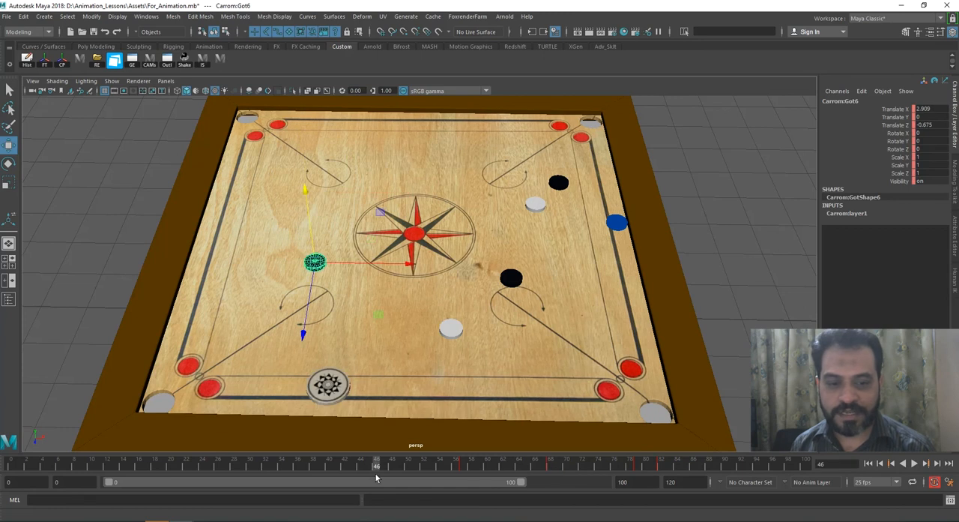
pyautogui.click(914, 463)
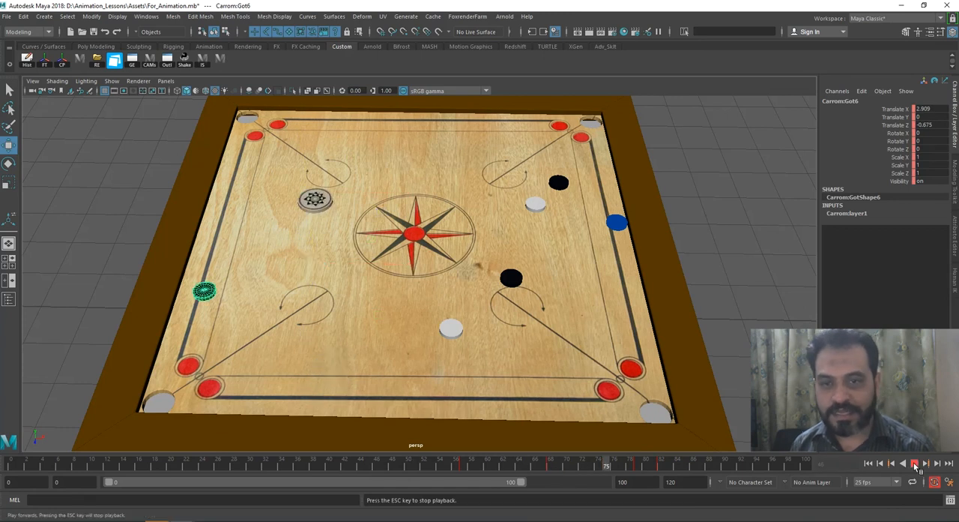
pyautogui.click(913, 463)
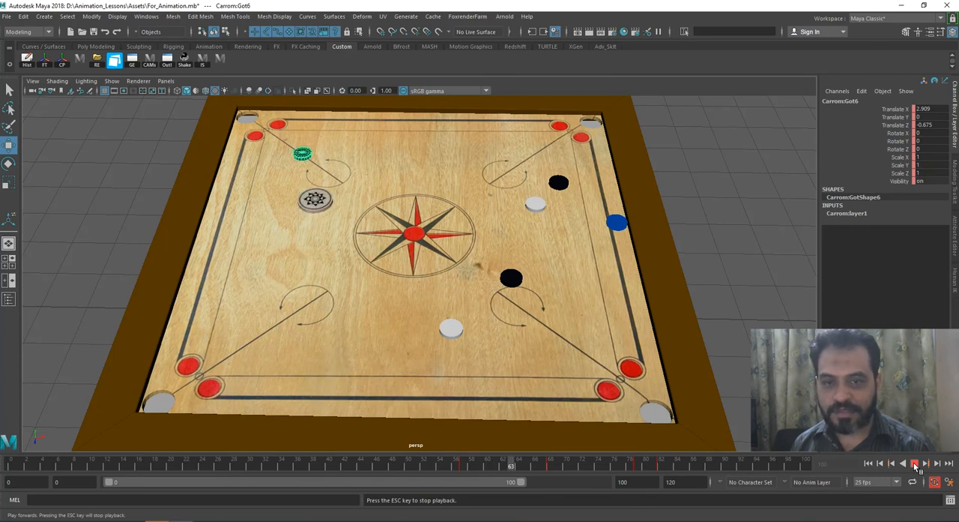
pyautogui.click(913, 462)
# Step: Shift the black coin's three keys after the hit three frames earlier, to frames 65, 76 and 79, and replay the shot
pyautogui.moveTo(474, 468); pyautogui.dragTo(673, 465)
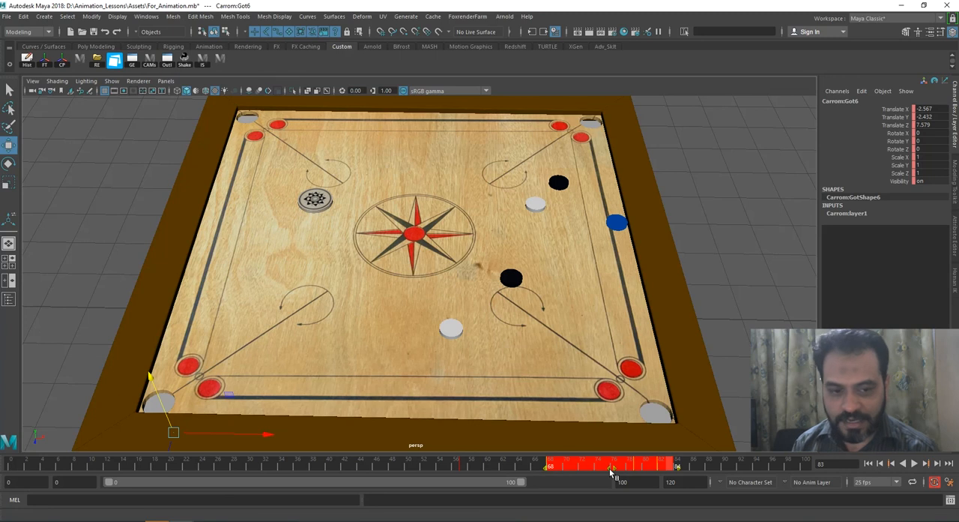
pyautogui.moveTo(610, 468); pyautogui.dragTo(600, 469)
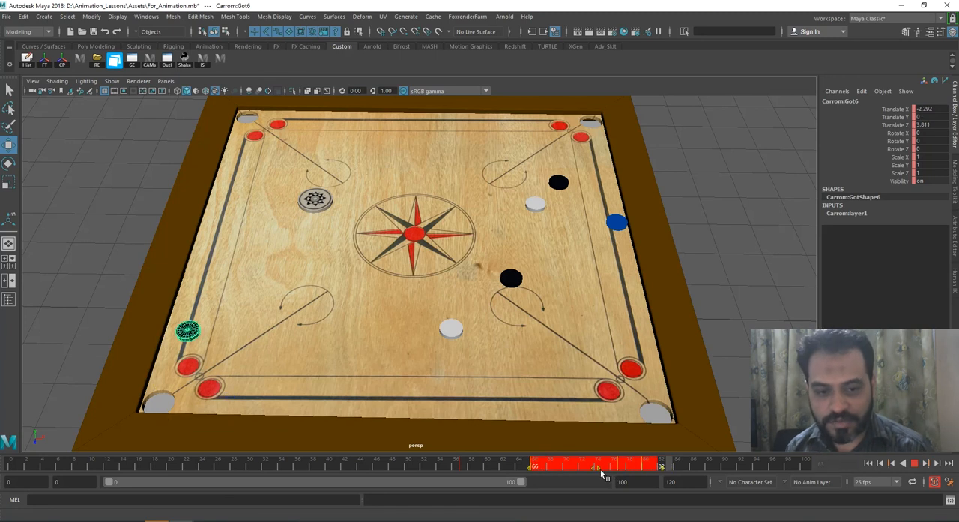
pyautogui.click(457, 464)
pyautogui.moveTo(458, 463); pyautogui.dragTo(353, 463)
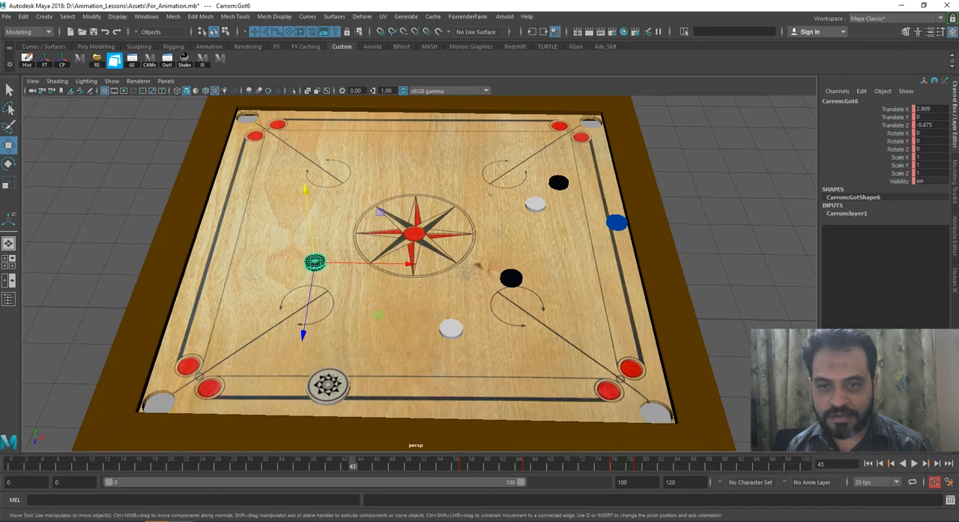
pyautogui.click(914, 463)
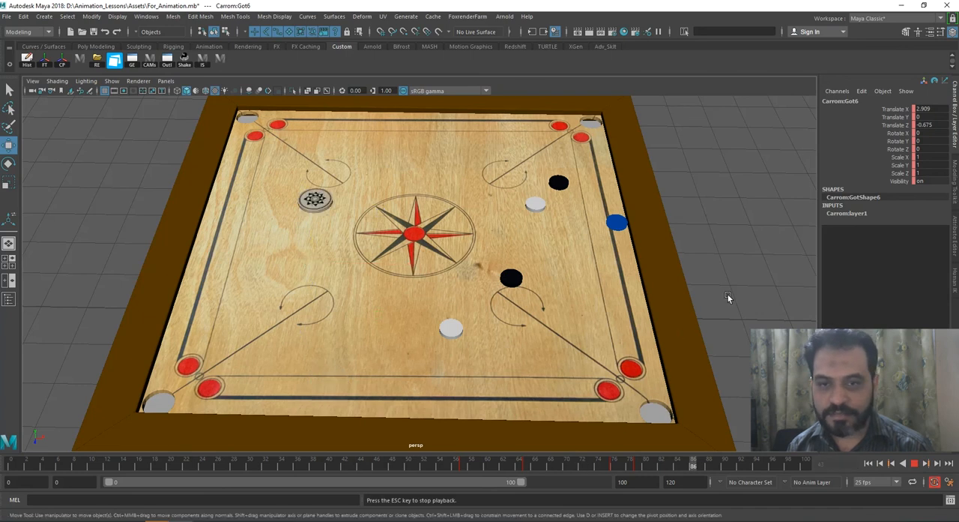